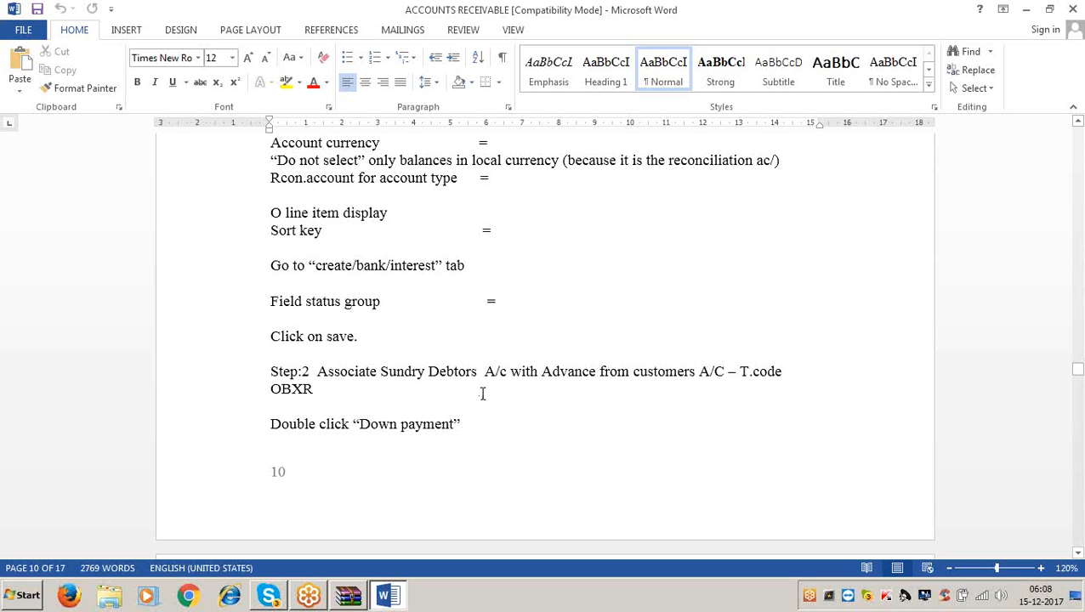
Step: Read the Step 2 instructions on associating Sundry Debtors with Advance from customers through transaction OBXR
click(332, 387)
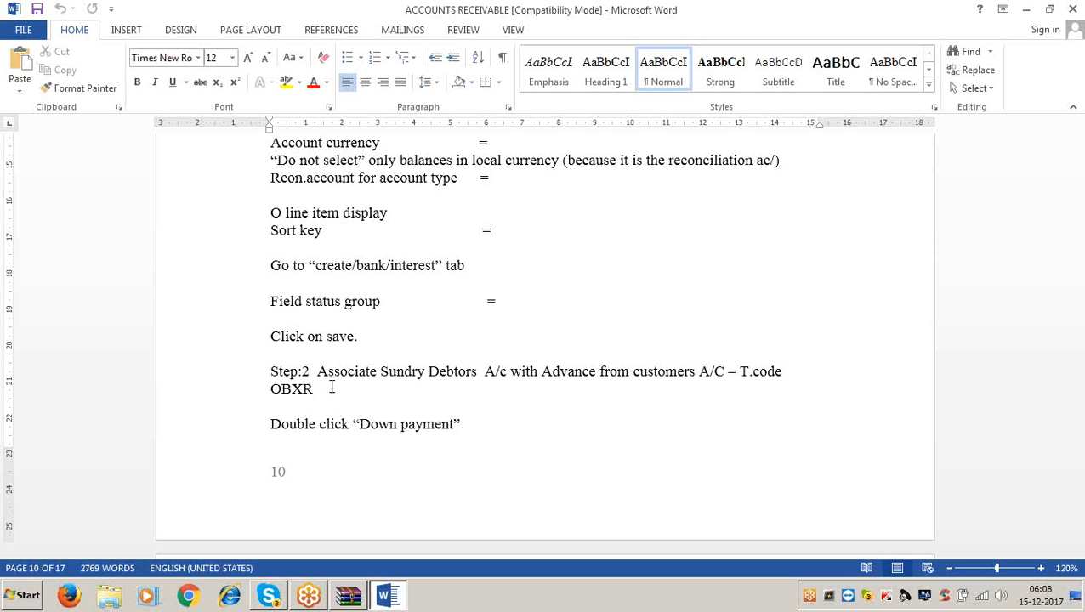
scroll(332, 388, up, 5)
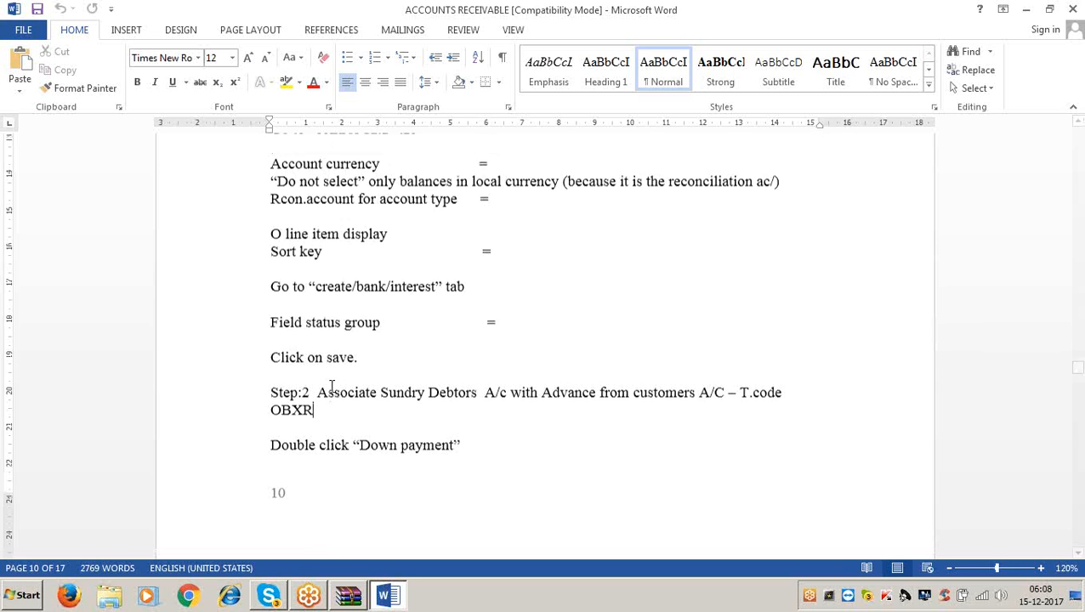
scroll(332, 388, down, 6)
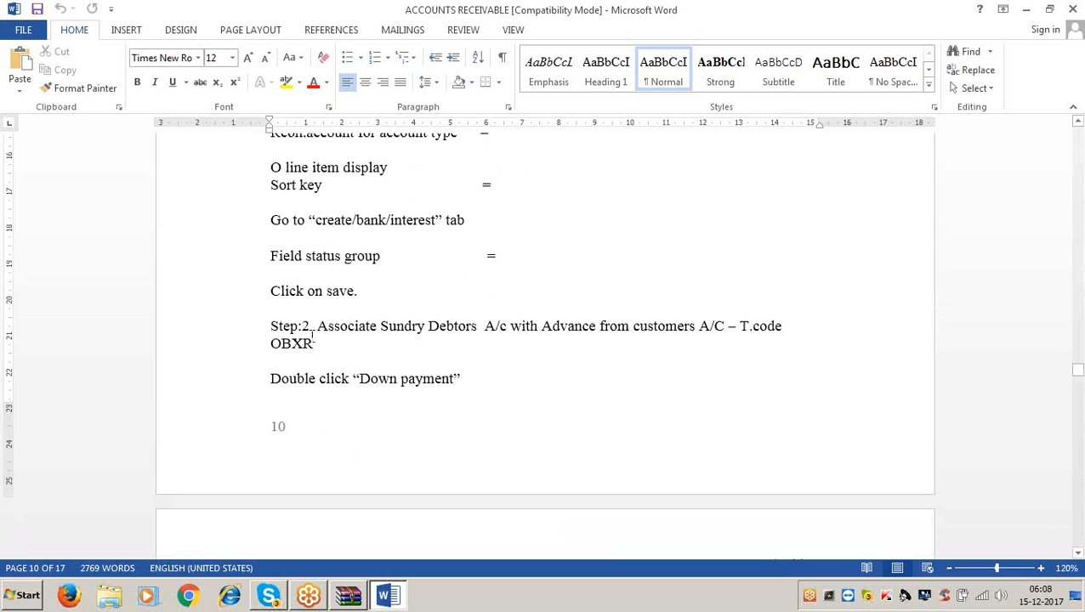
drag(310, 328, 770, 337)
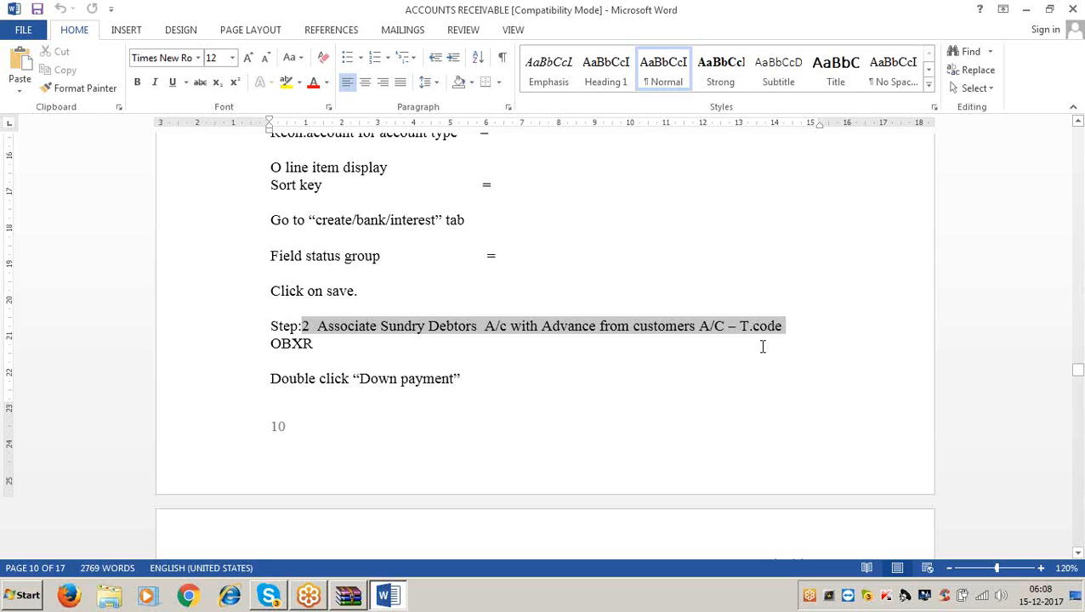
Step: Switch to SAP Logon and log on to the SAP ECC EHP6 system with the user name and account password
click(1026, 10)
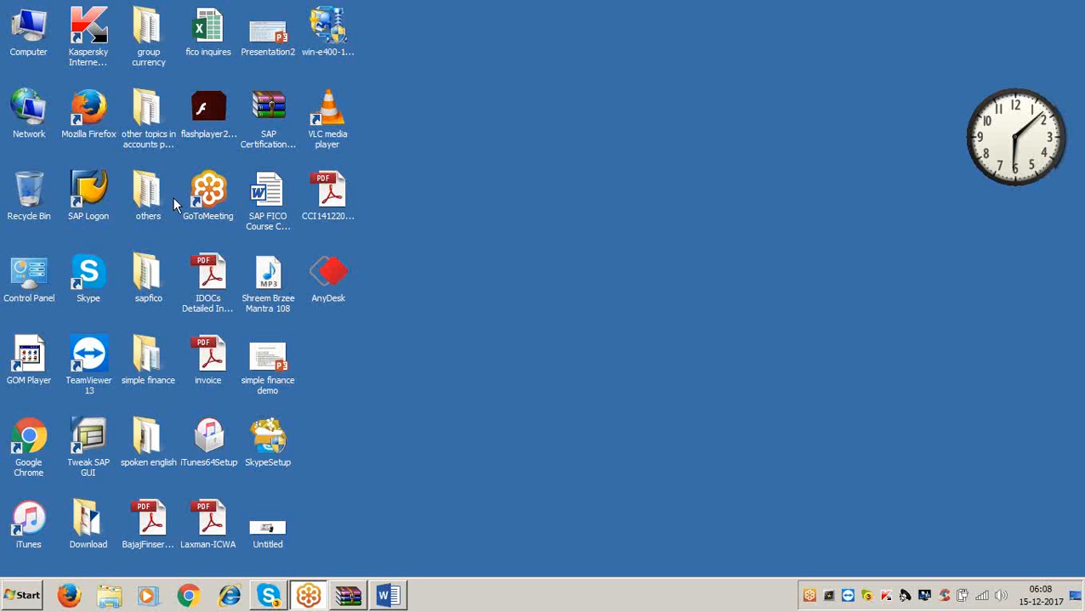
double_click(77, 181)
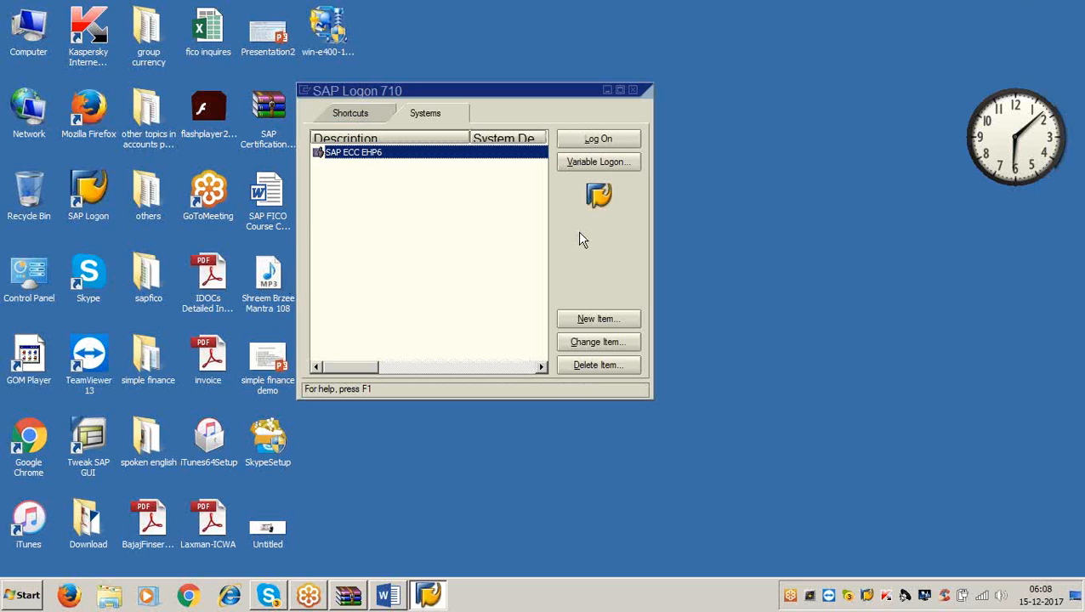
click(610, 140)
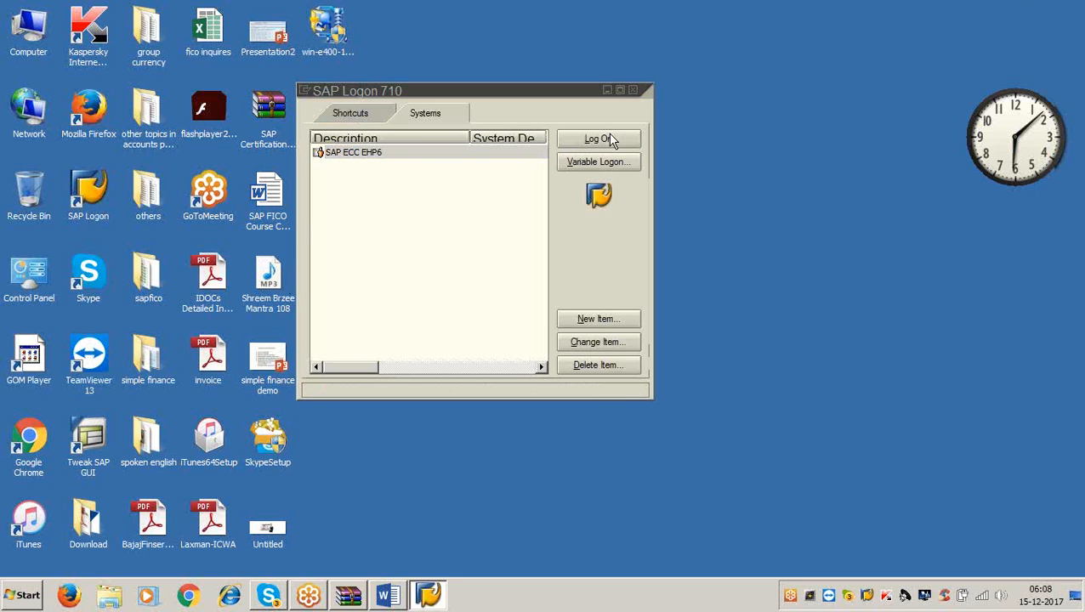
text(lakshma)
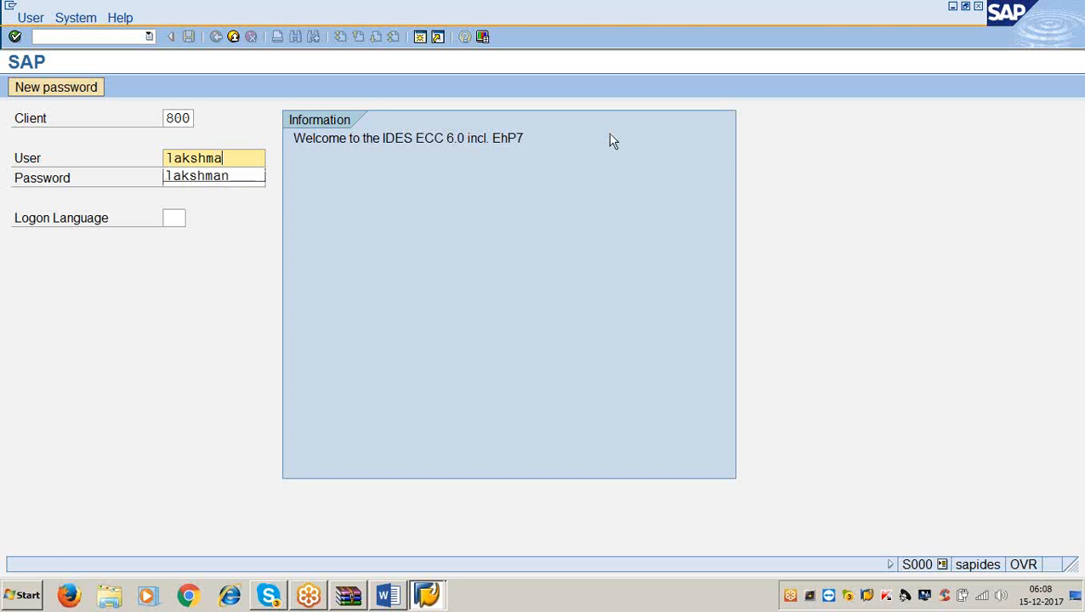
text(n)
key(Tab)
text(********)
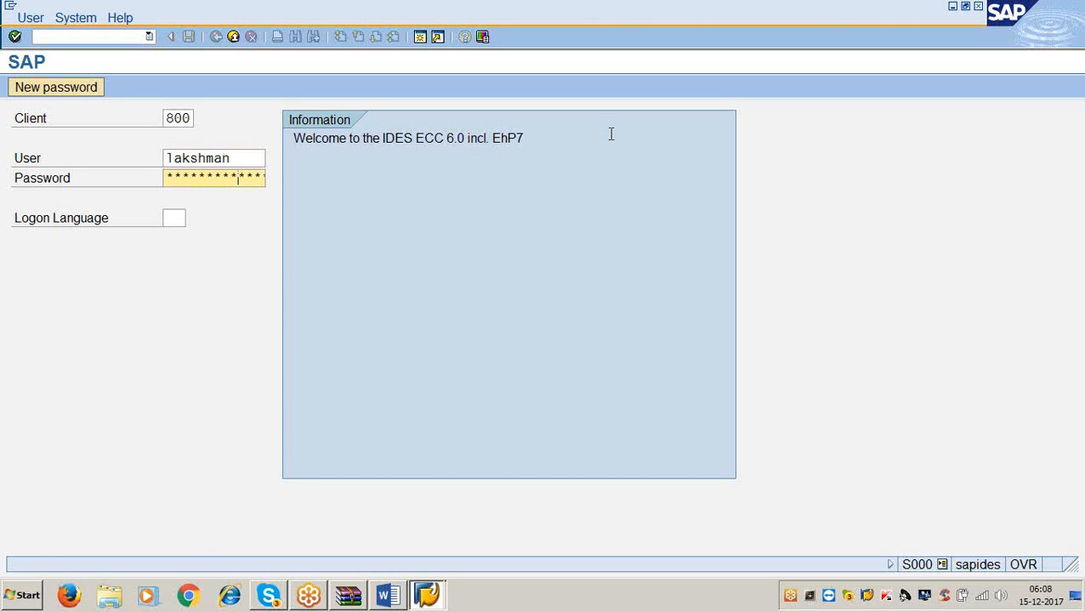
key(Return)
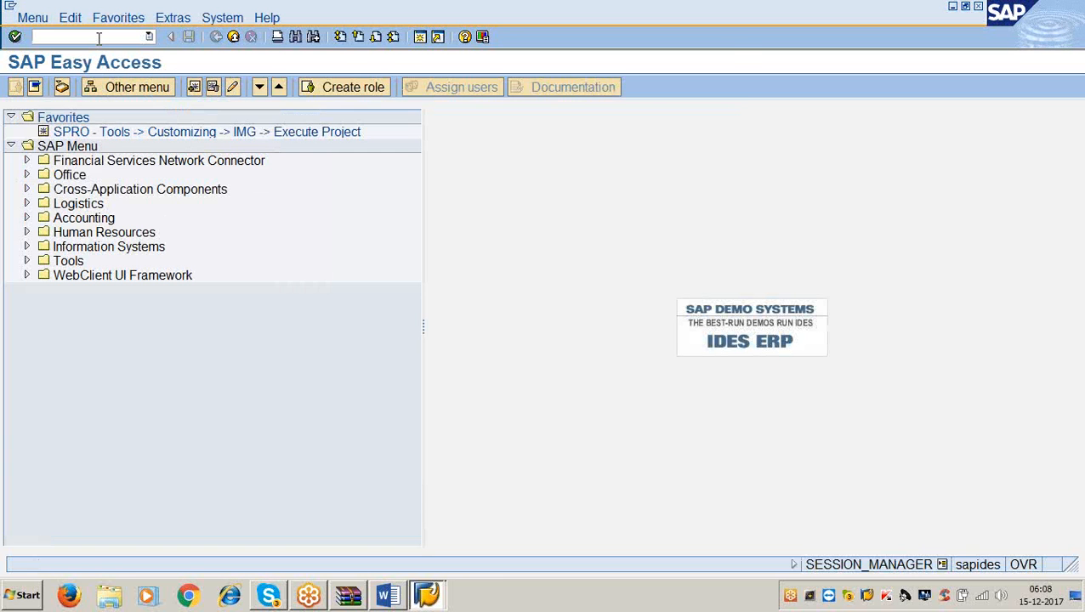
Step: Open transaction OBXR and the customer Down payment entry with special G/L indicator A for chart of accounts 3366
text(obyr)
key(Return)
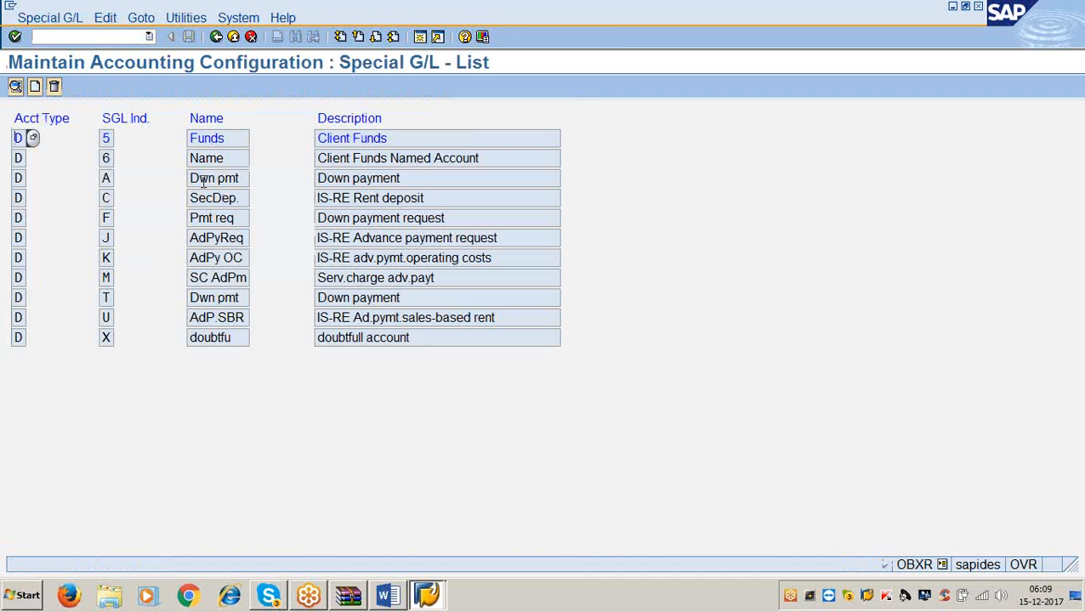
double_click(203, 179)
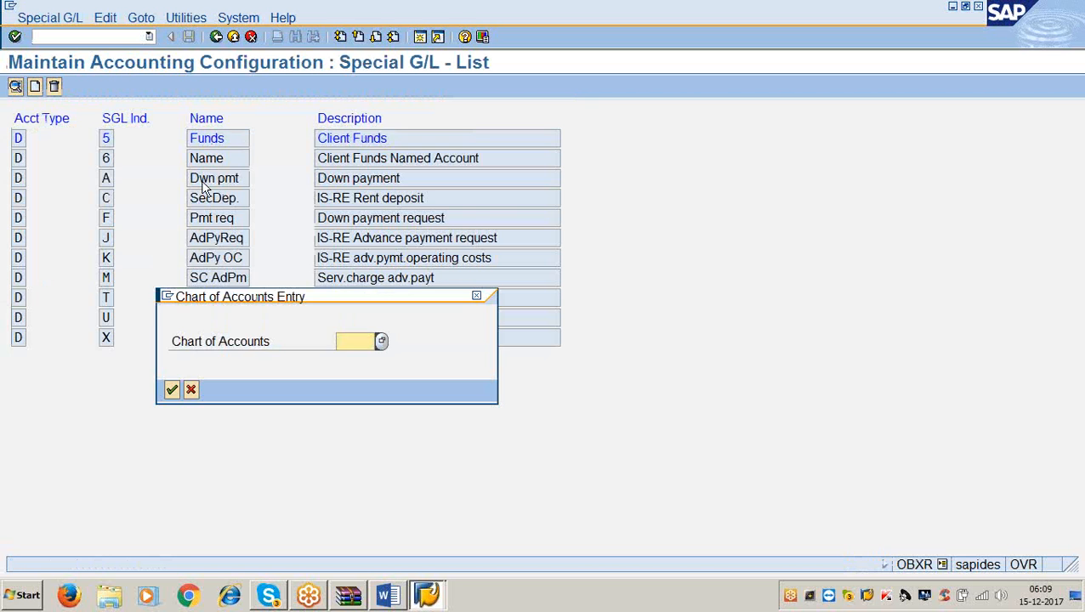
click(351, 341)
text(3366)
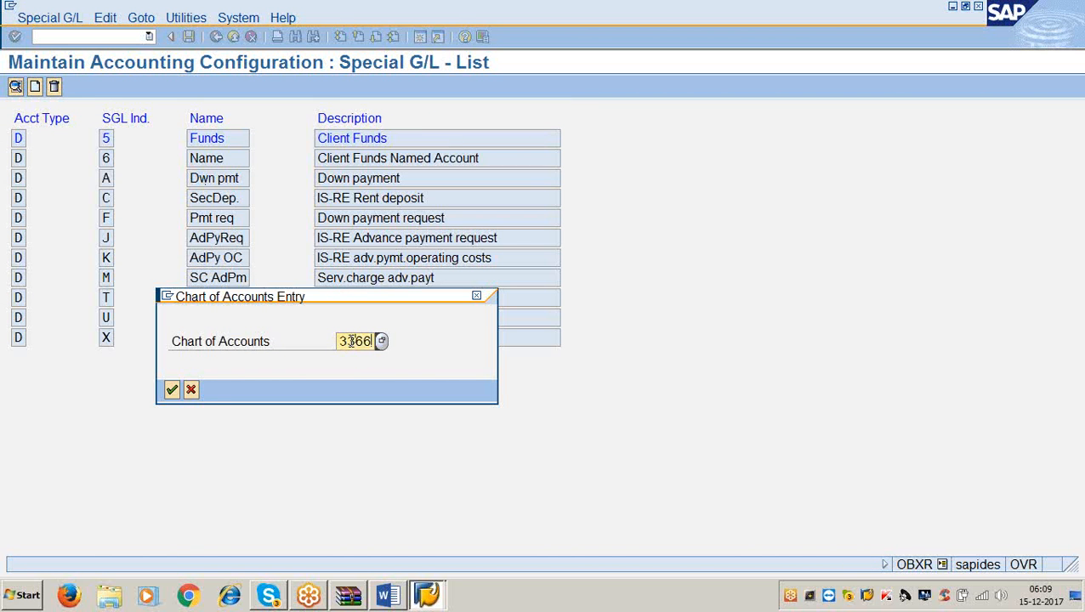
key(Return)
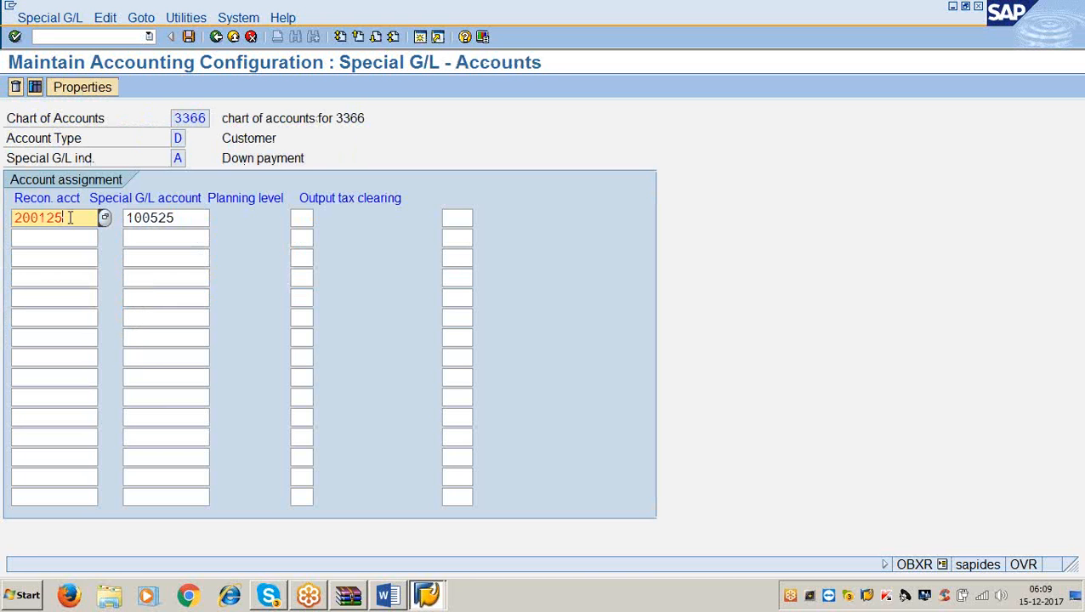
Step: Check the assigned reconciliation and special G/L accounts and save the down payment account assignment
drag(69, 218, 2, 226)
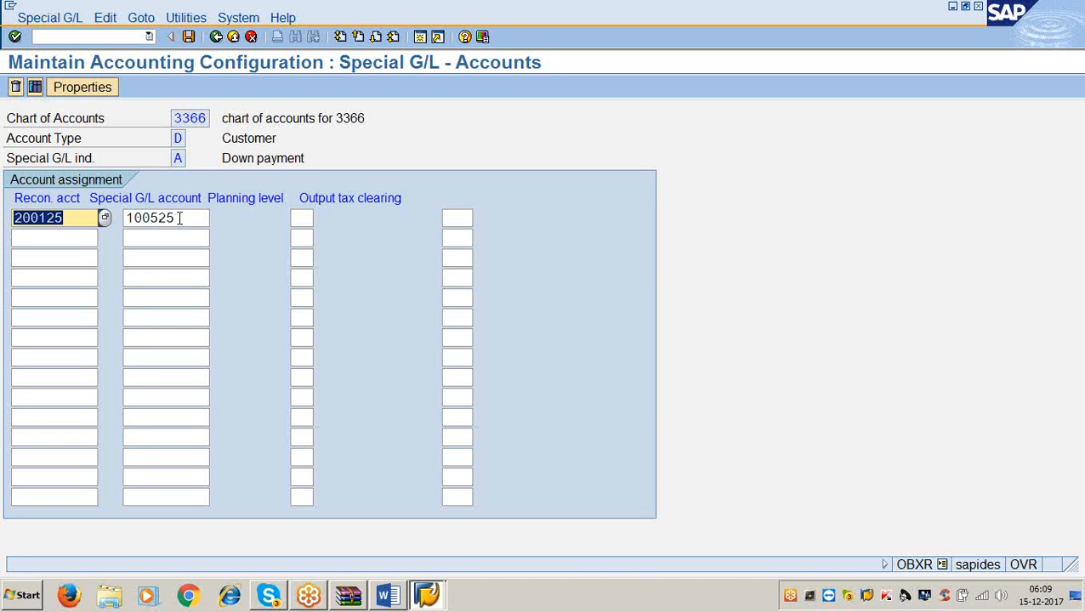
drag(177, 217, 127, 219)
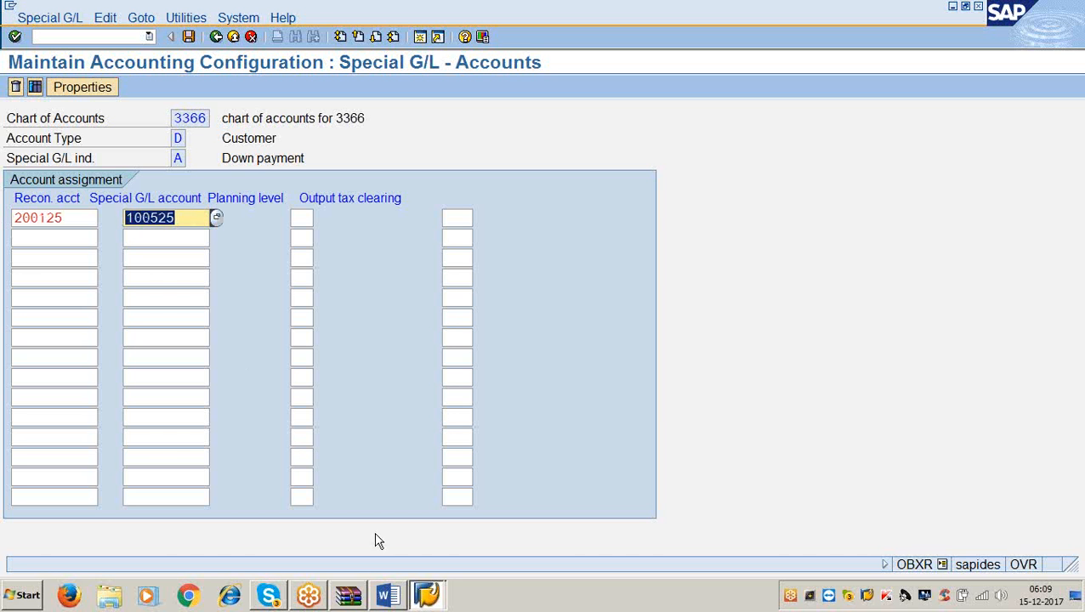
click(188, 41)
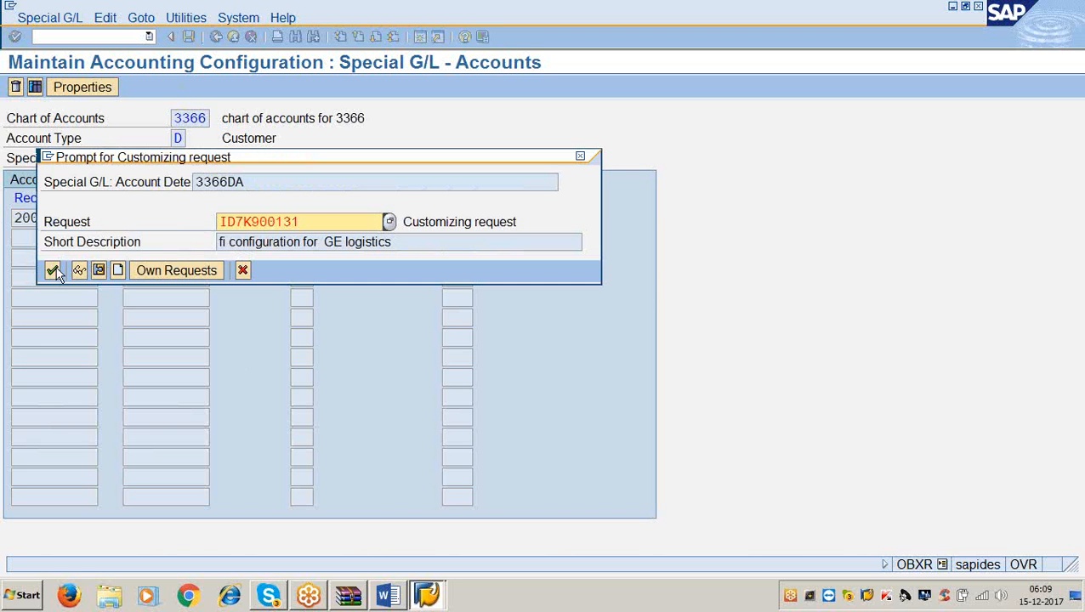
Step: Switch to the Accounts Receivable Word document and read Step 3 on advance receipt posting
click(387, 596)
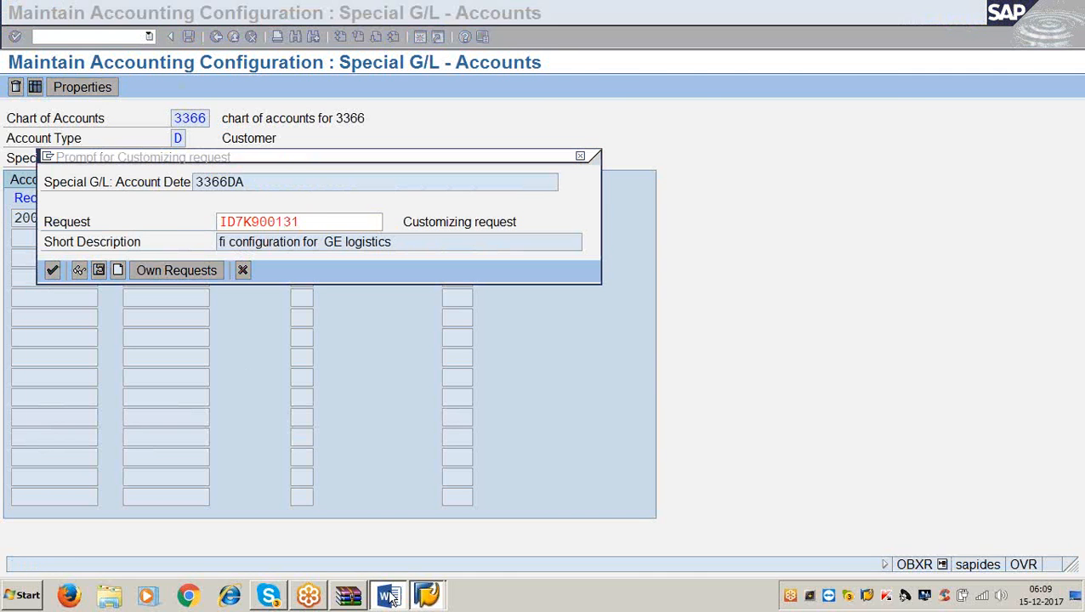
scroll(549, 295, down, 10)
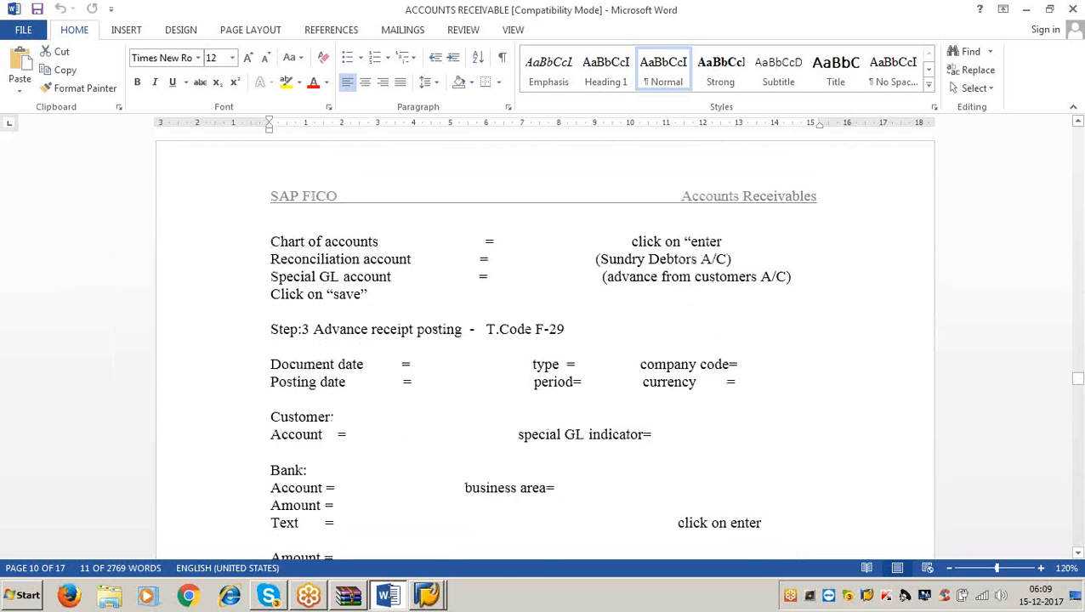
click(568, 244)
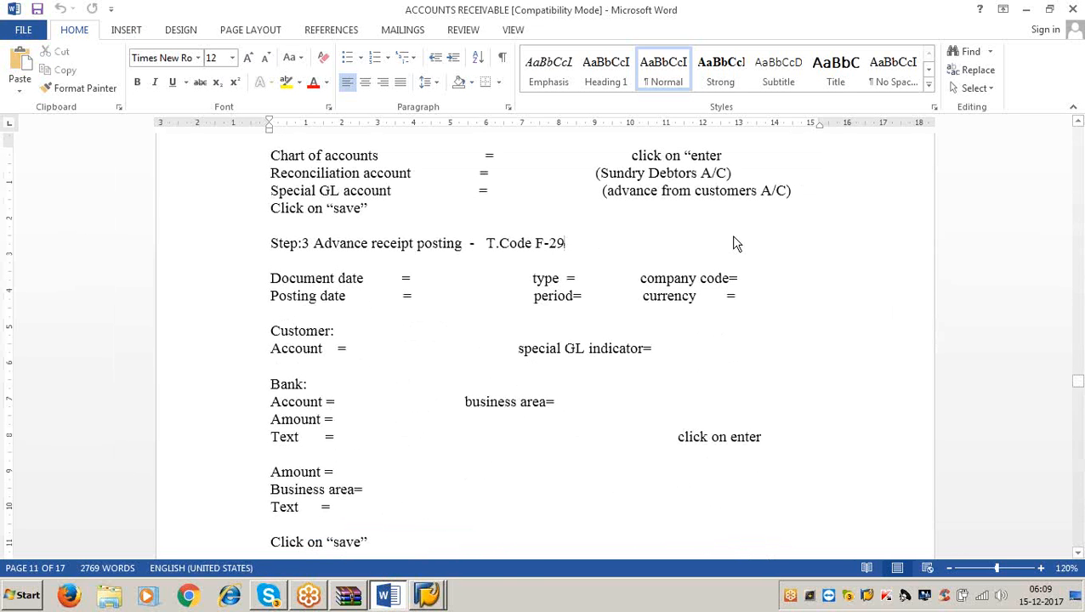
click(1029, 8)
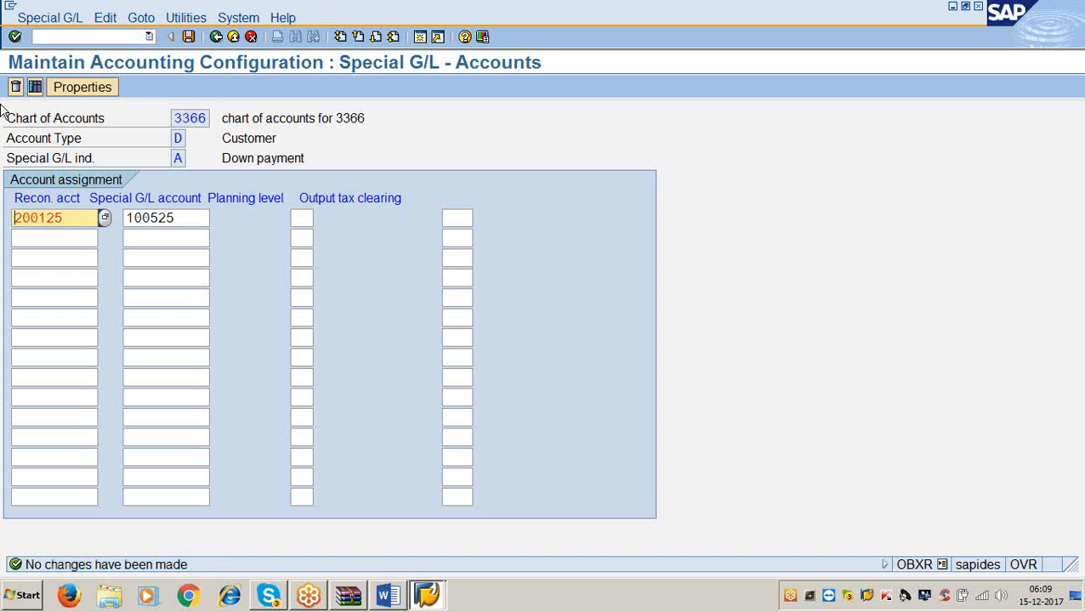
Step: Open transaction F-29 in SAP to post a customer down payment
click(49, 38)
text(/nf-29)
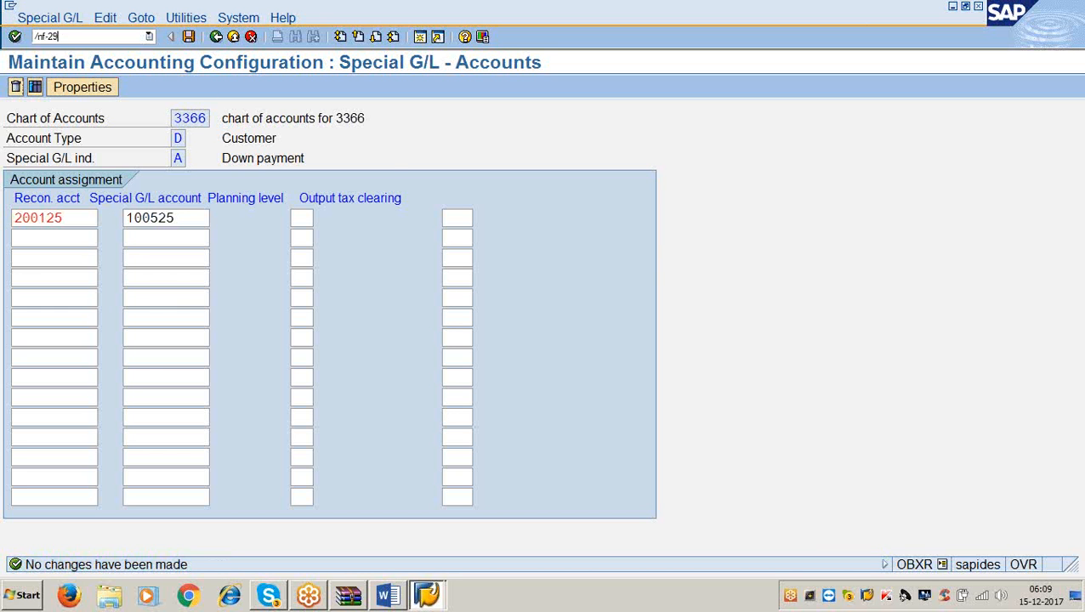
key(Return)
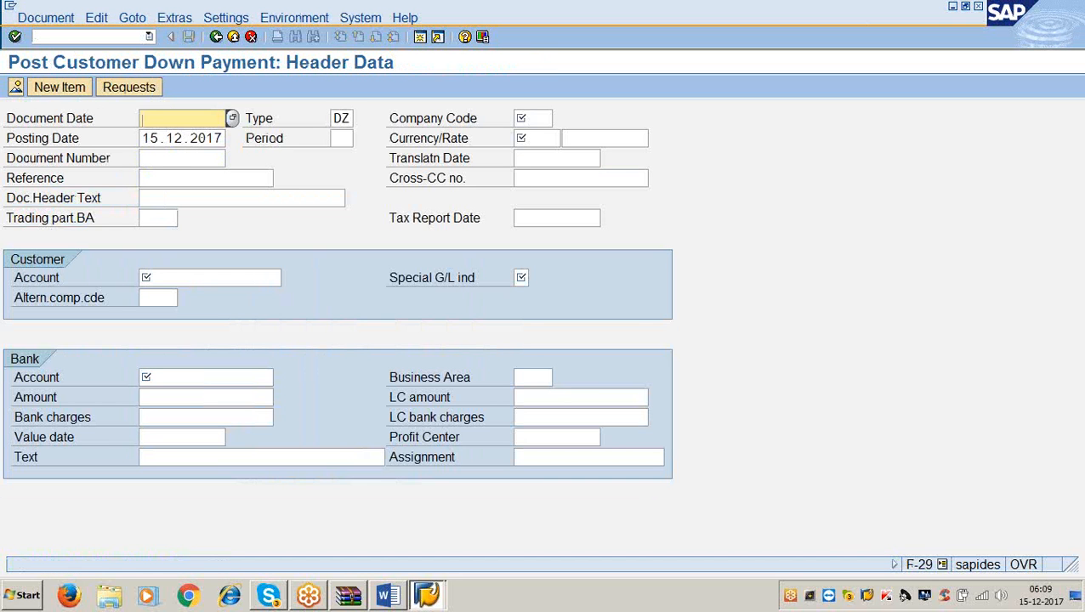
Step: Fill in the down payment header with document date 15.12.2017, company code 3366, period 12 and currency USD
text(15.12.2017)
key(Tab)
key(Tab)
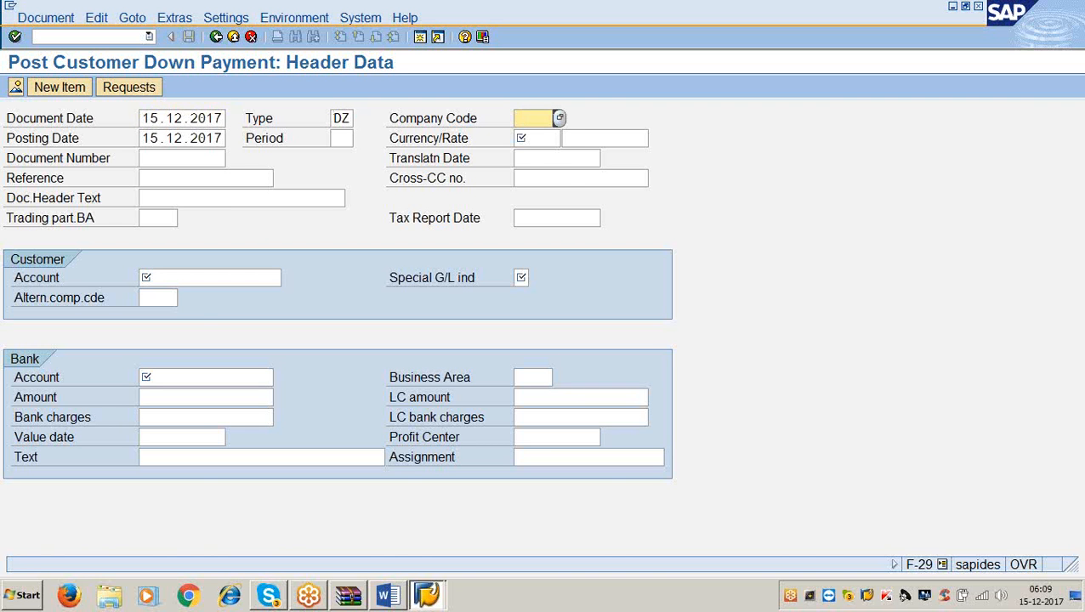
text(3366)
key(Tab)
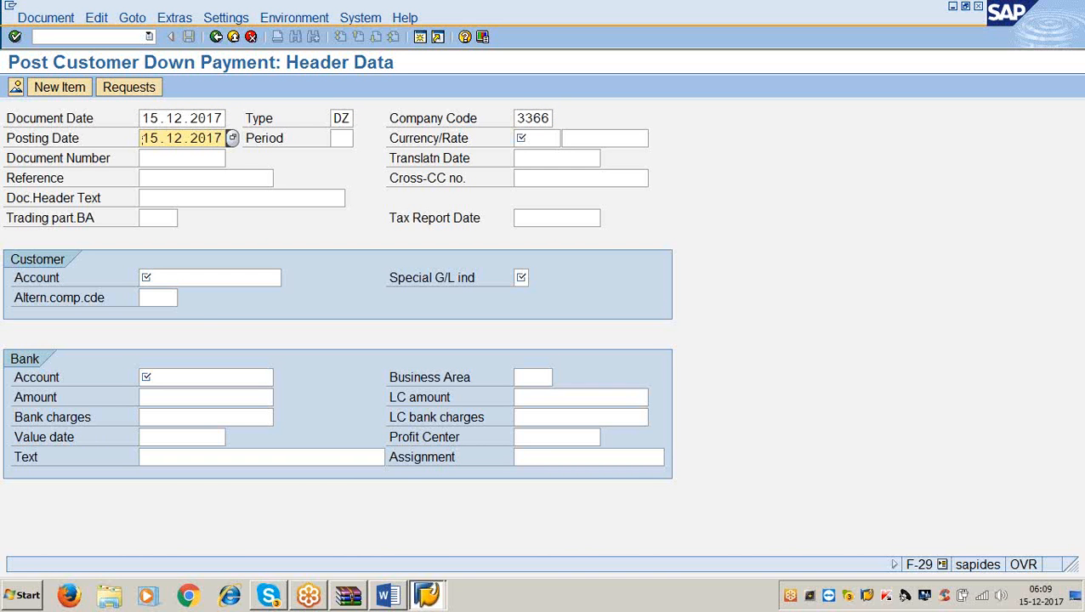
key(Tab)
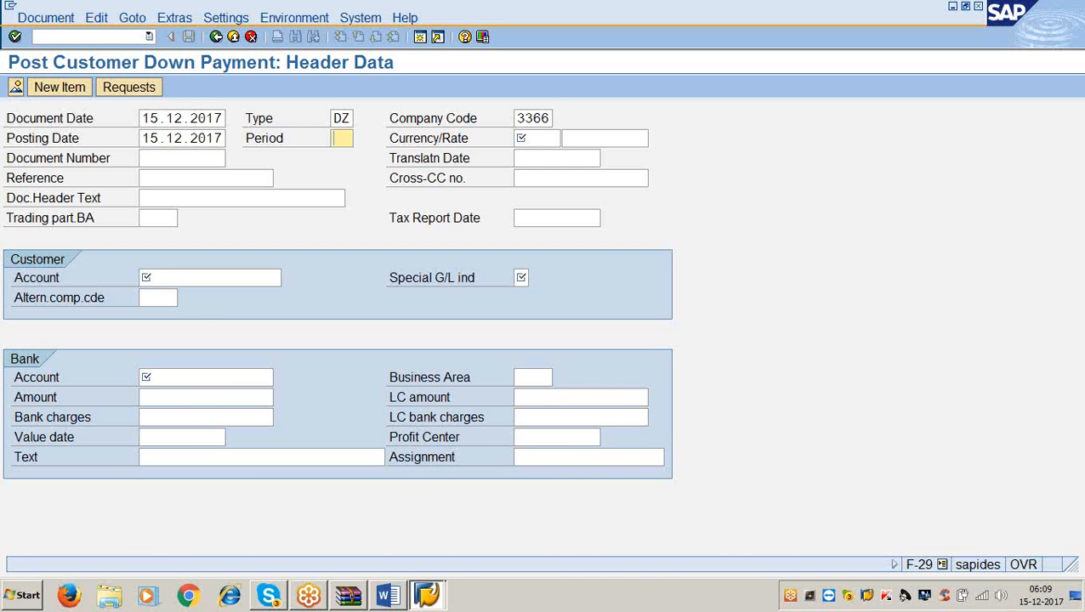
text(12)
key(Tab)
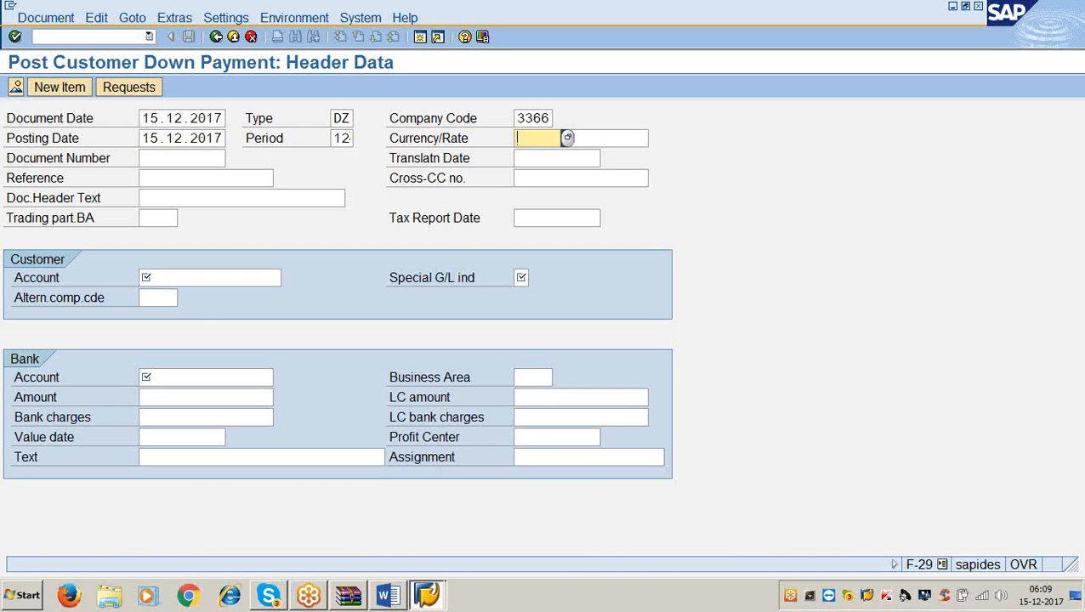
text(usd)
key(Tab)
key(Tab)
key(Tab)
key(Tab)
key(Tab)
key(Tab)
key(Tab)
key(Tab)
key(Tab)
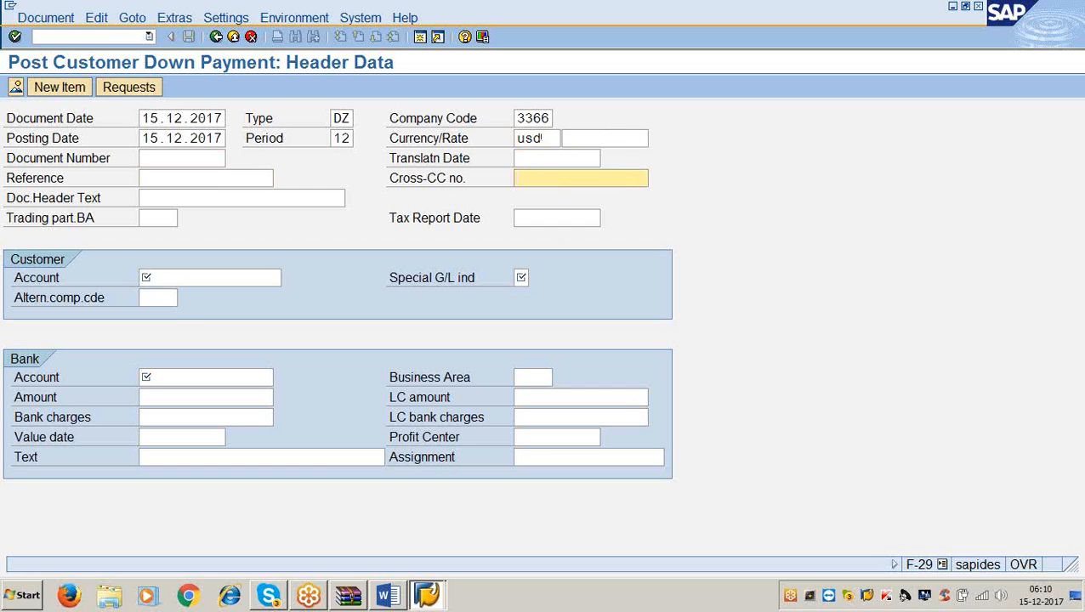
key(Tab)
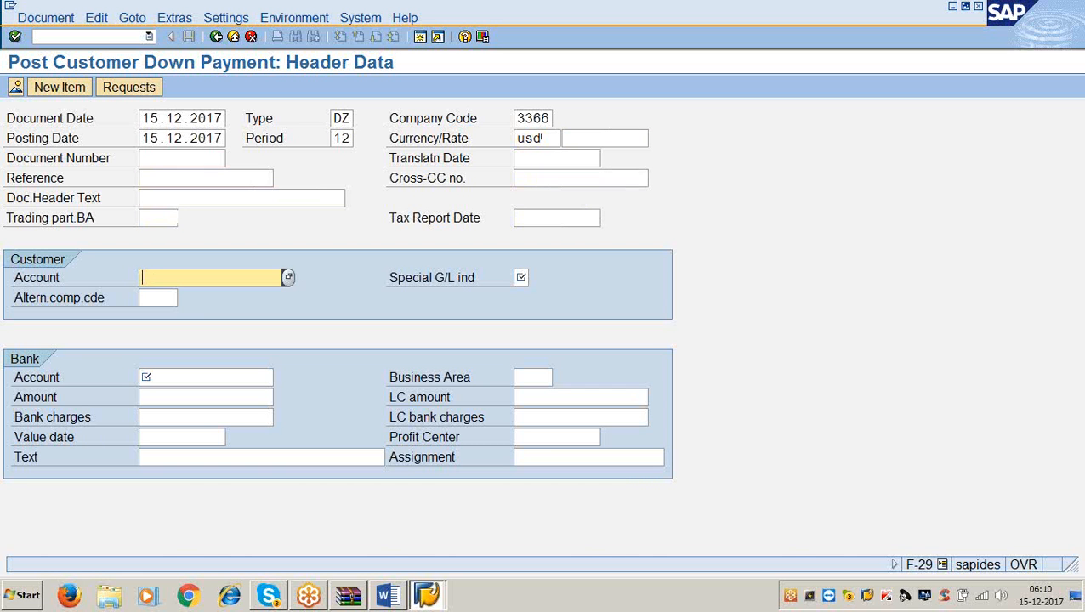
Step: Find the customers of company code 3366, choose RAJANI ENTERPRISES as the customer account and set special G/L indicator A
key(F4)
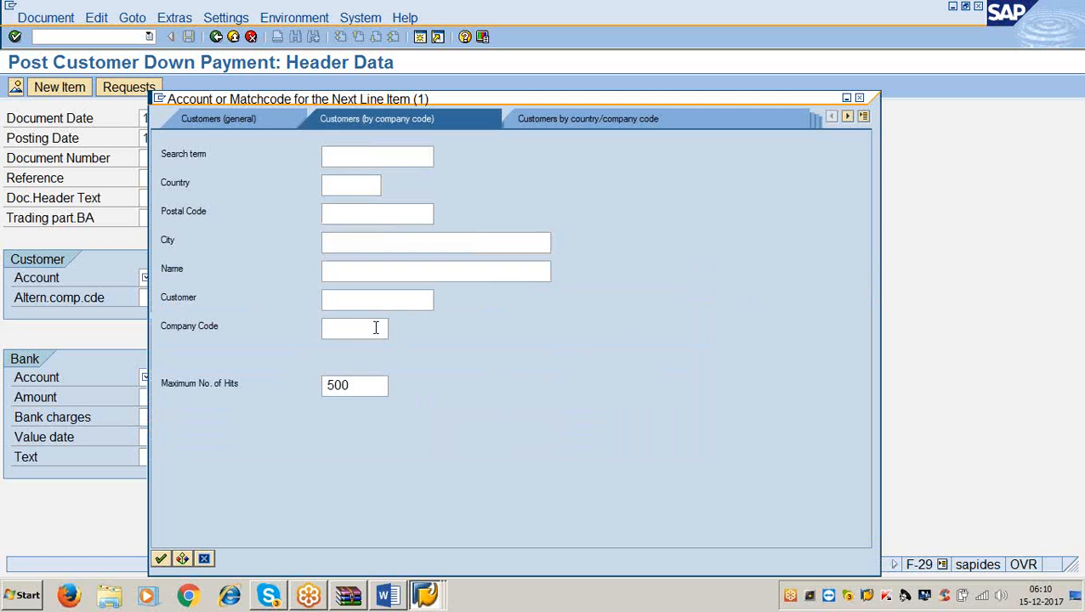
click(375, 327)
text(3366)
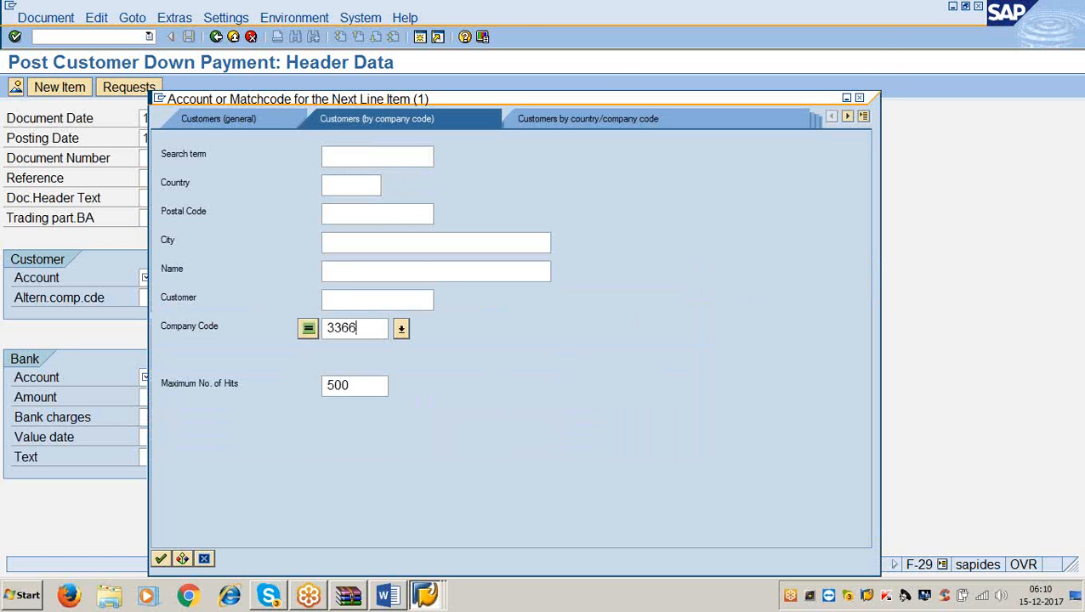
key(Return)
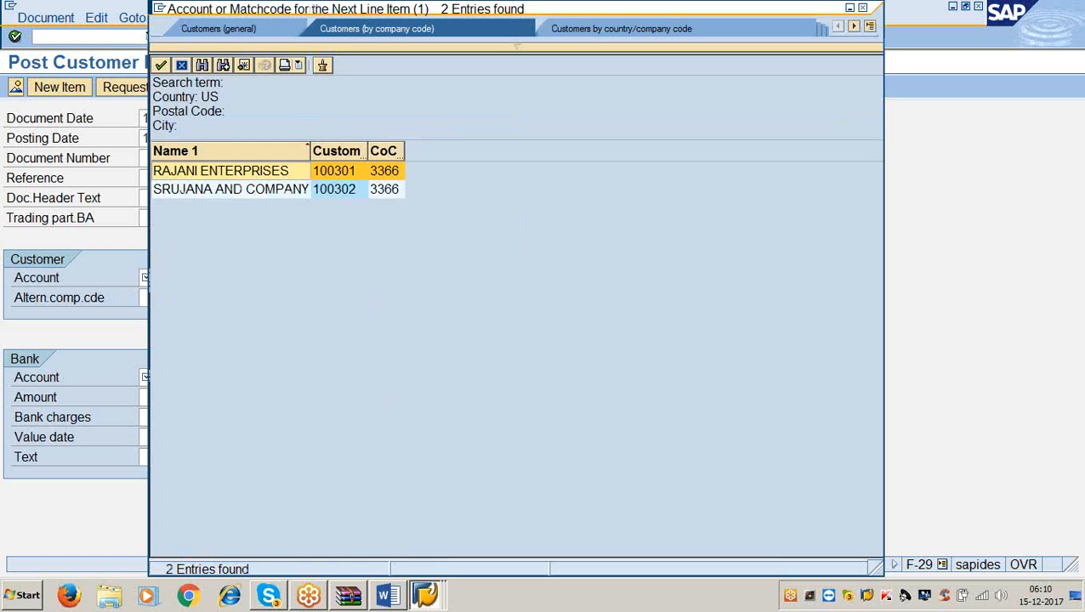
double_click(330, 175)
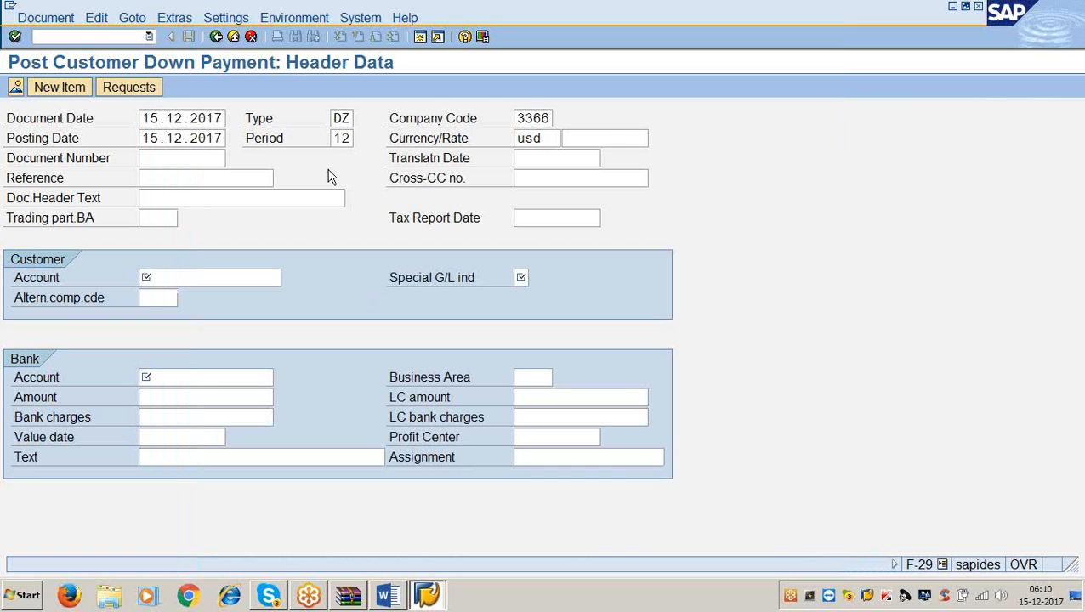
click(512, 276)
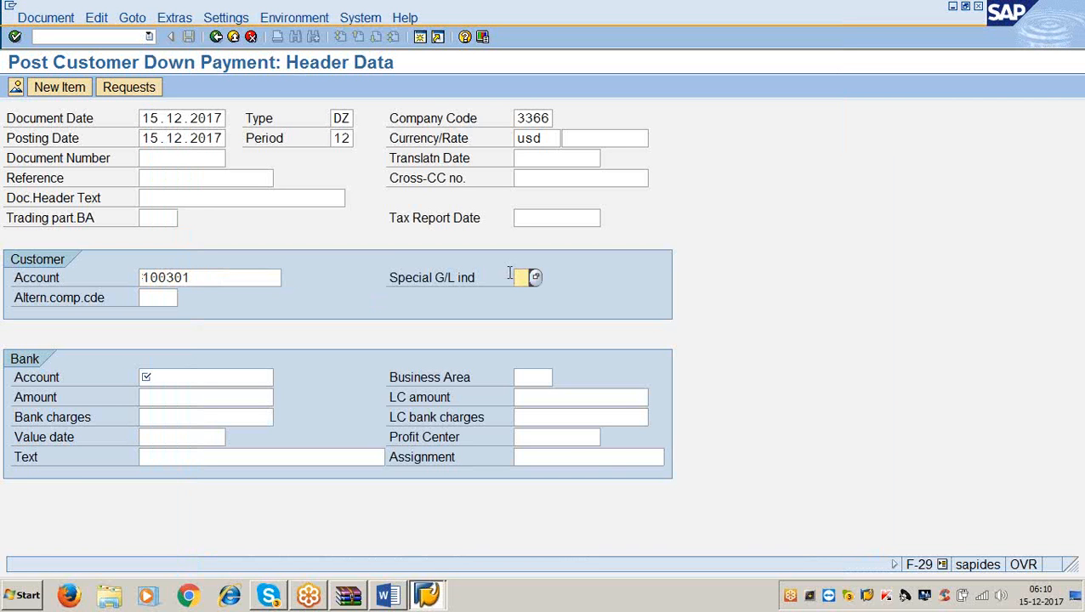
text(a)
Step: Enter the hsbc bank G/L account in the bank data with business area 3366 and an amount of 10000
click(199, 387)
text(200101)
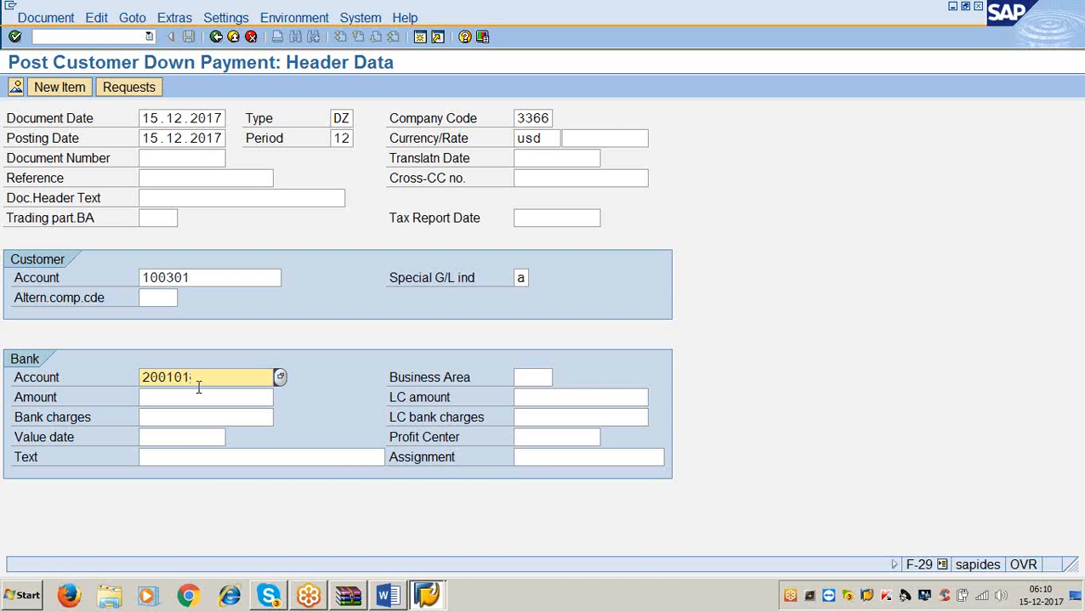
key(Tab)
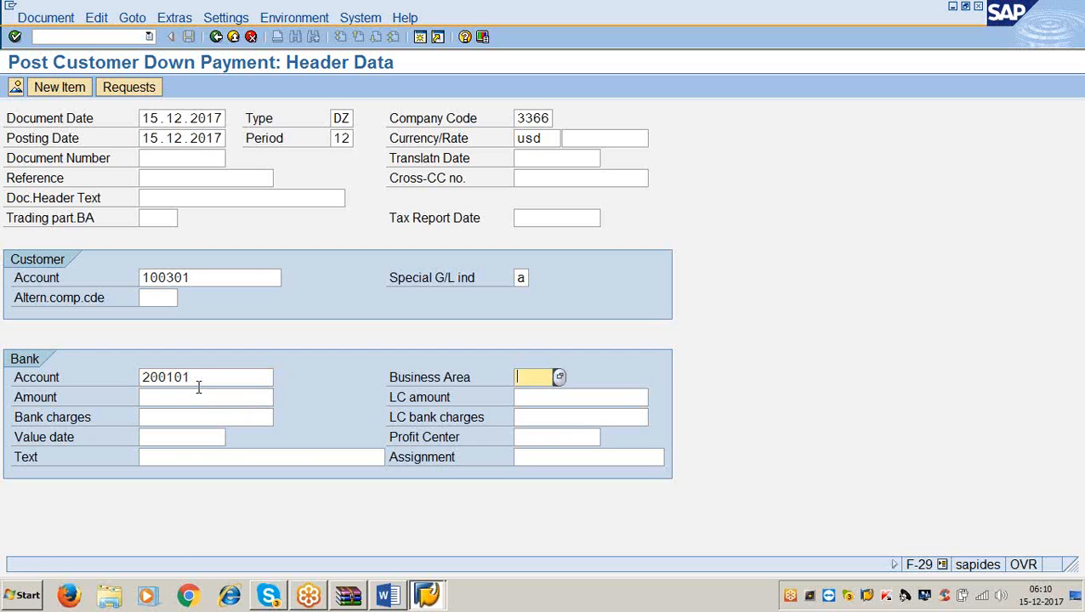
text(3366)
key(Tab)
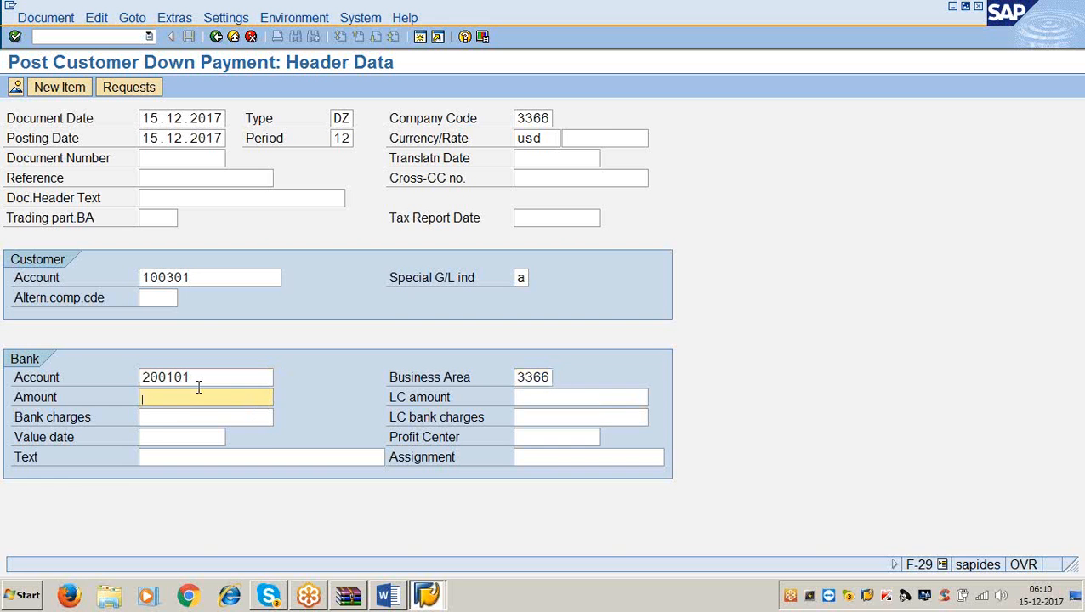
text(10000)
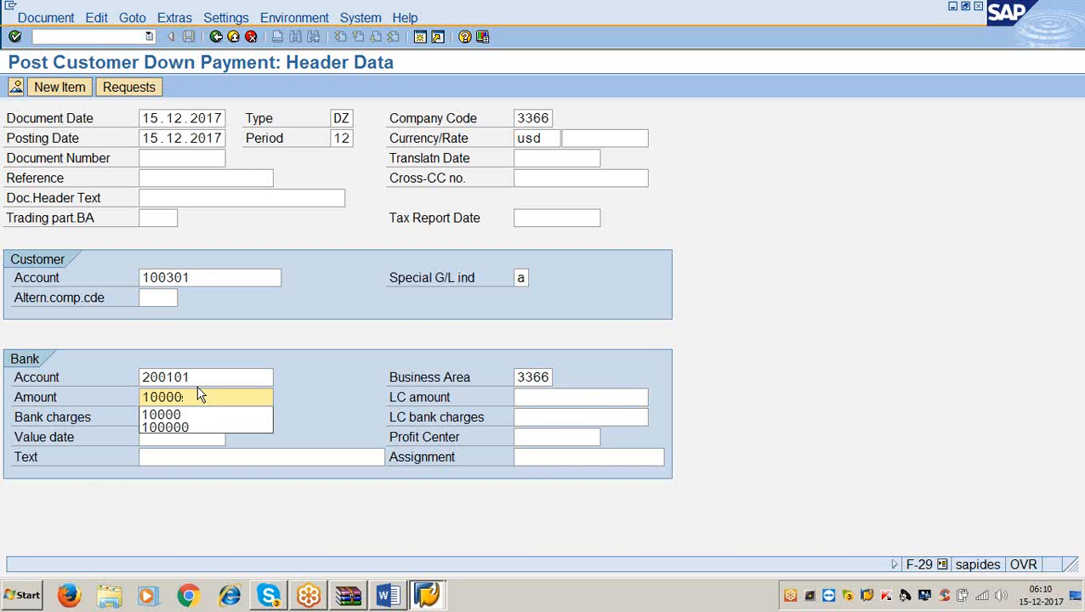
Step: Enter "being advance received" as the bank item text and proceed to the customer item
key(Tab)
key(Tab)
key(Tab)
key(Tab)
key(Tab)
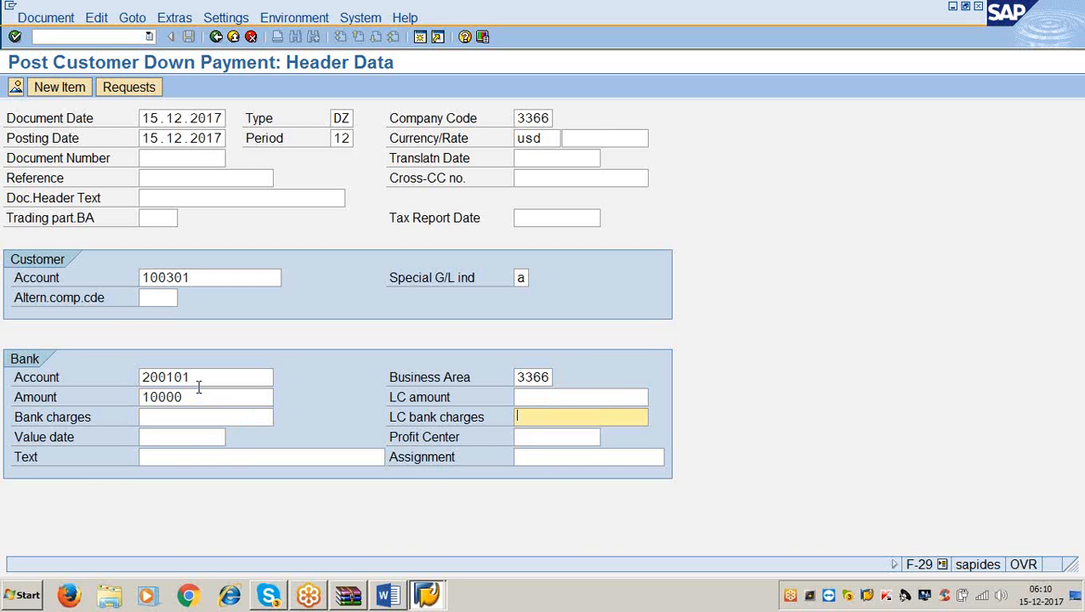
text(bein)
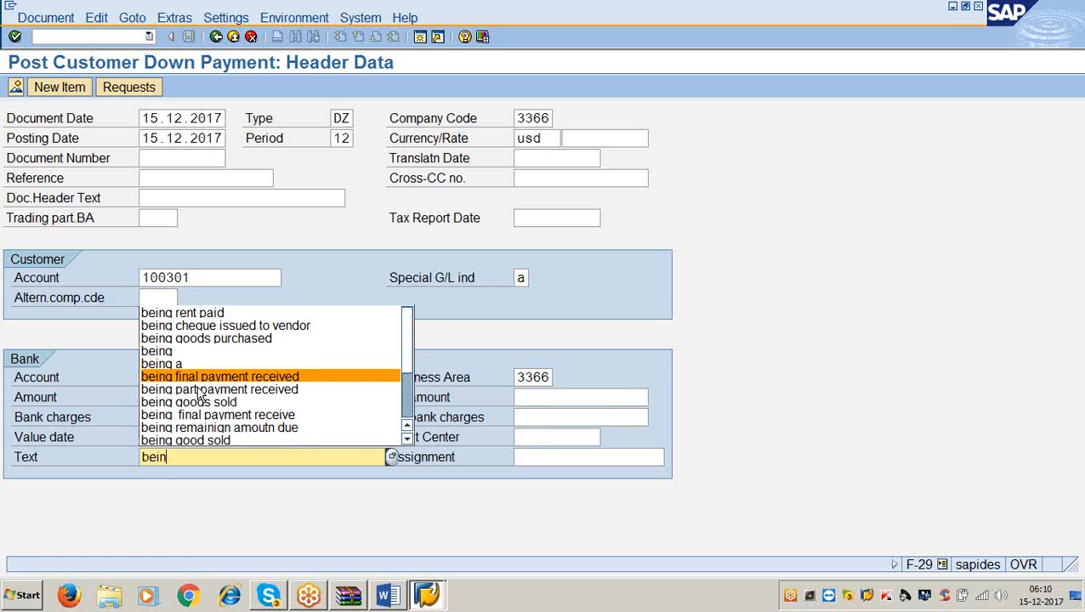
text(g advan)
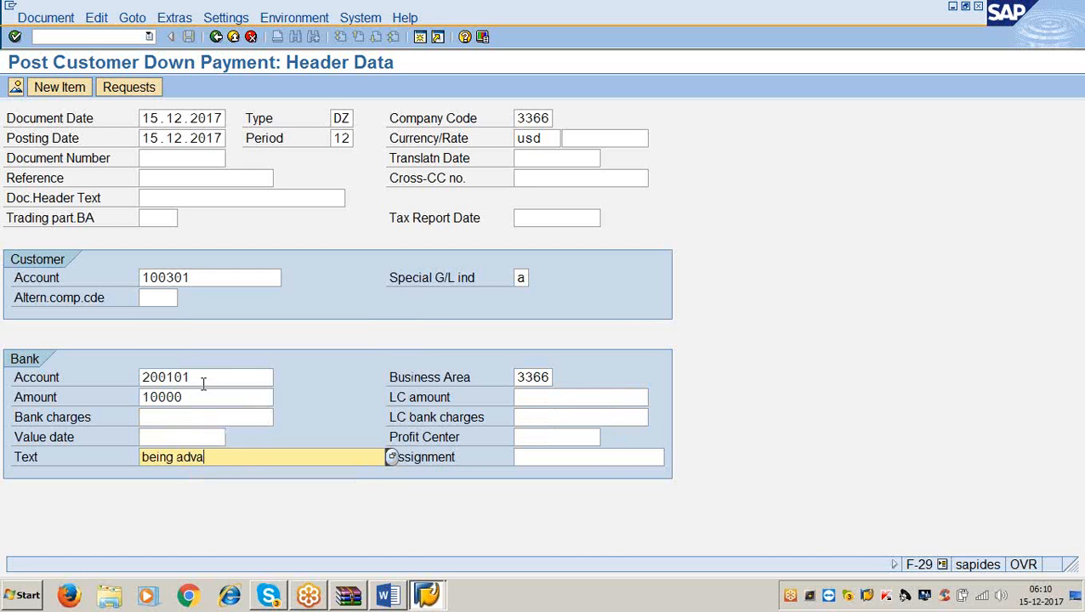
click(204, 378)
text(c)
key(BackSpace)
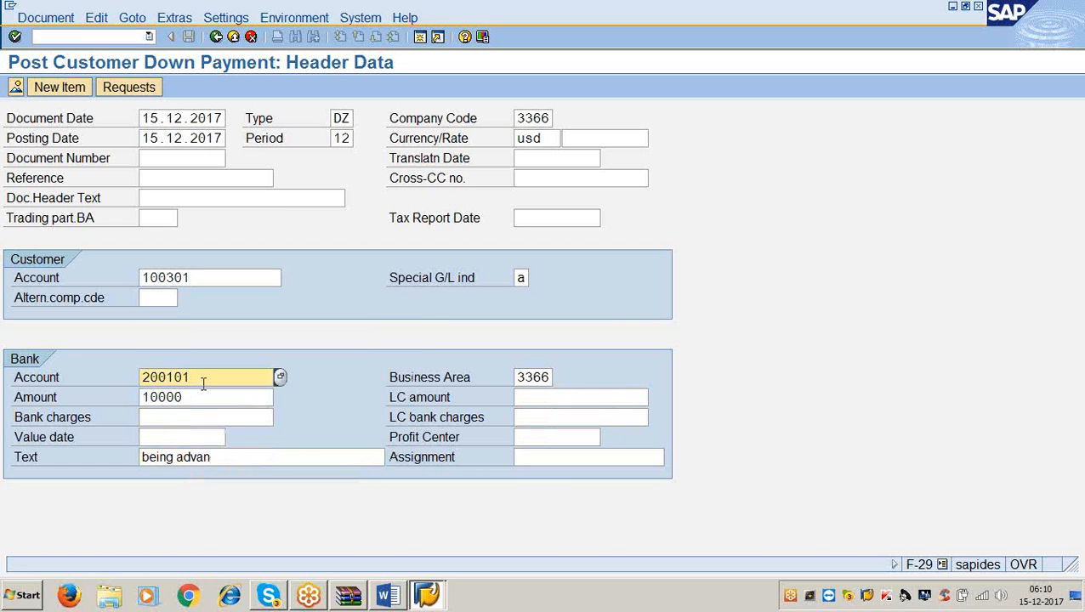
click(219, 458)
text(ce recei)
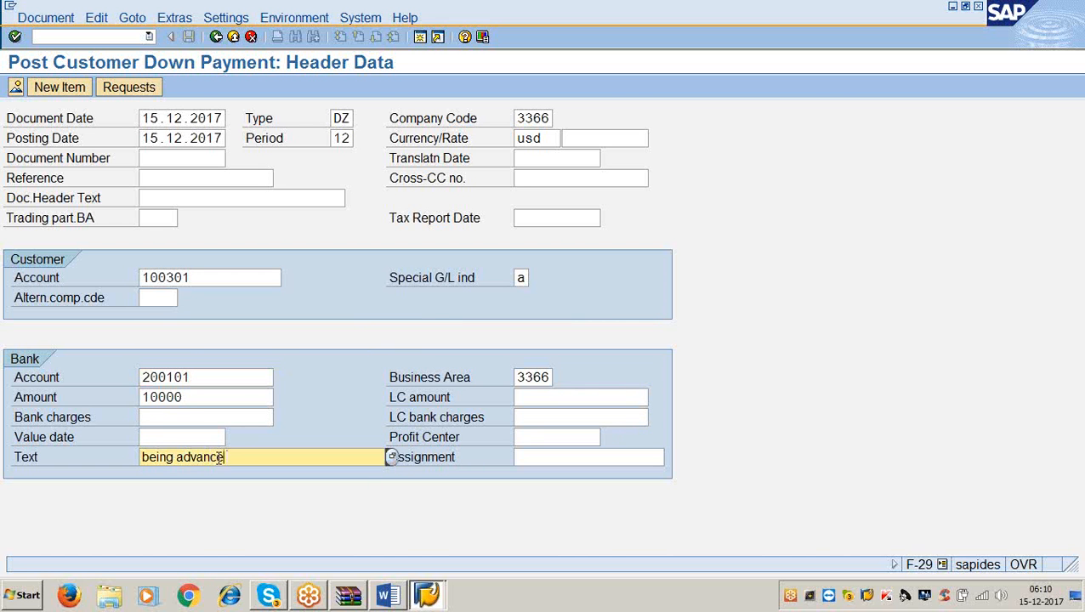
click(219, 458)
text(ved)
key(BackSpace)
key(BackSpace)
key(BackSpace)
key(BackSpace)
key(BackSpace)
key(BackSpace)
key(BackSpace)
text(e received)
key(Return)
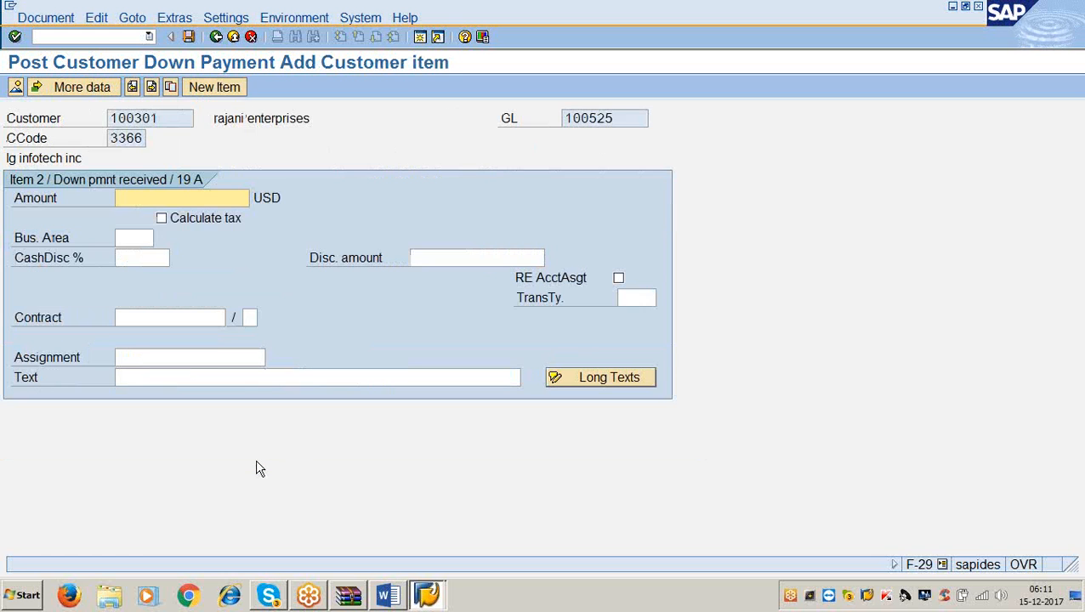
Step: Fill in the customer item with amount *, business area 3366 and text +, and display the document overview
text(*)
key(Tab)
key(Tab)
text(33)
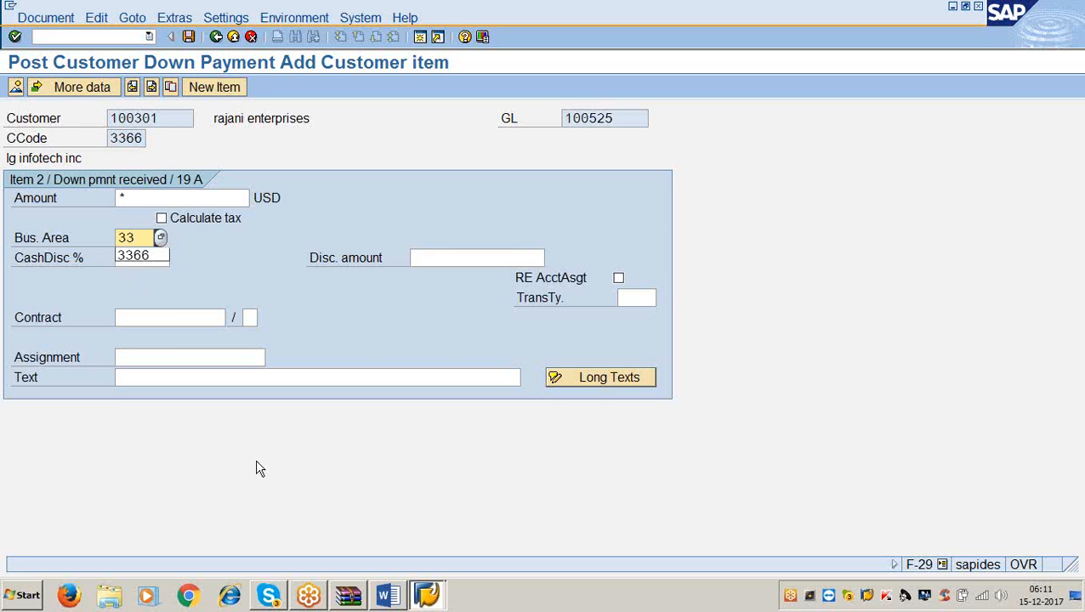
text(66)
key(Tab)
key(Tab)
key(Tab)
key(Tab)
key(Tab)
key(Tab)
key(Tab)
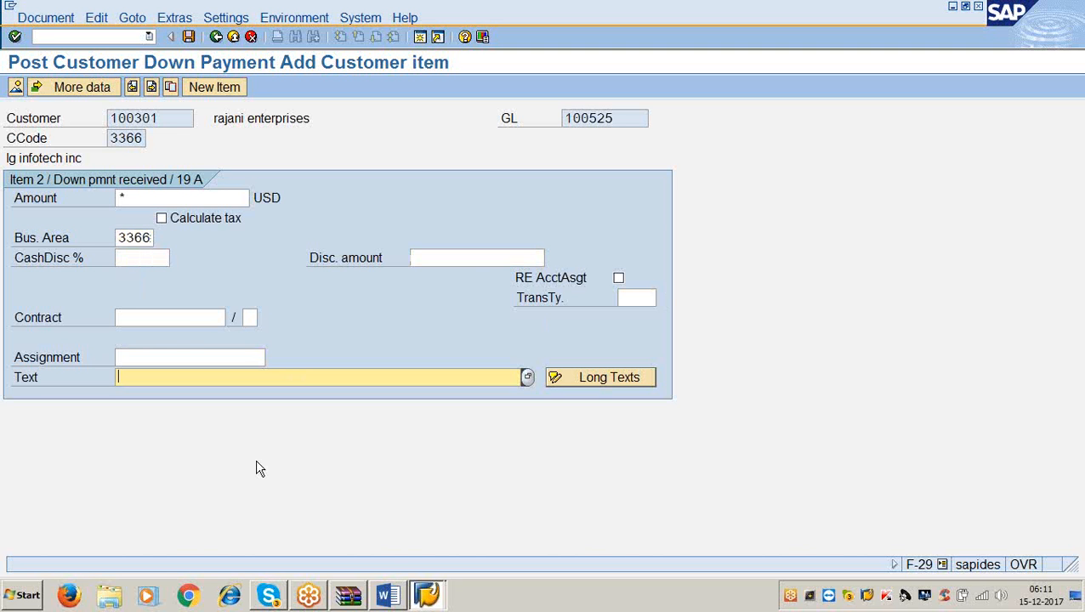
text(+)
click(16, 88)
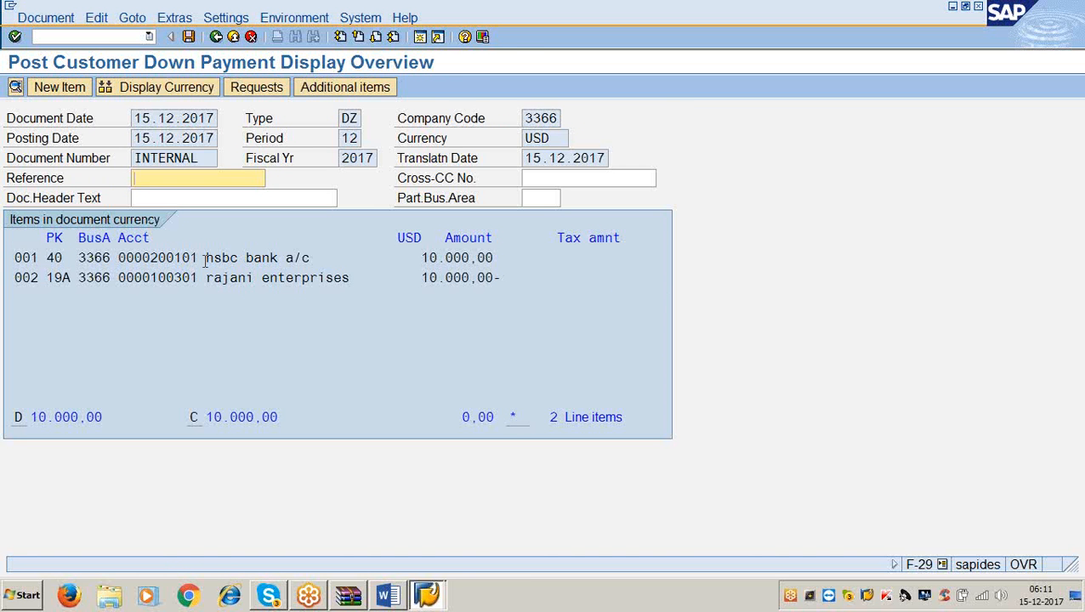
Step: Review the bank and customer line items in the overview and post the down payment document
drag(202, 259, 331, 257)
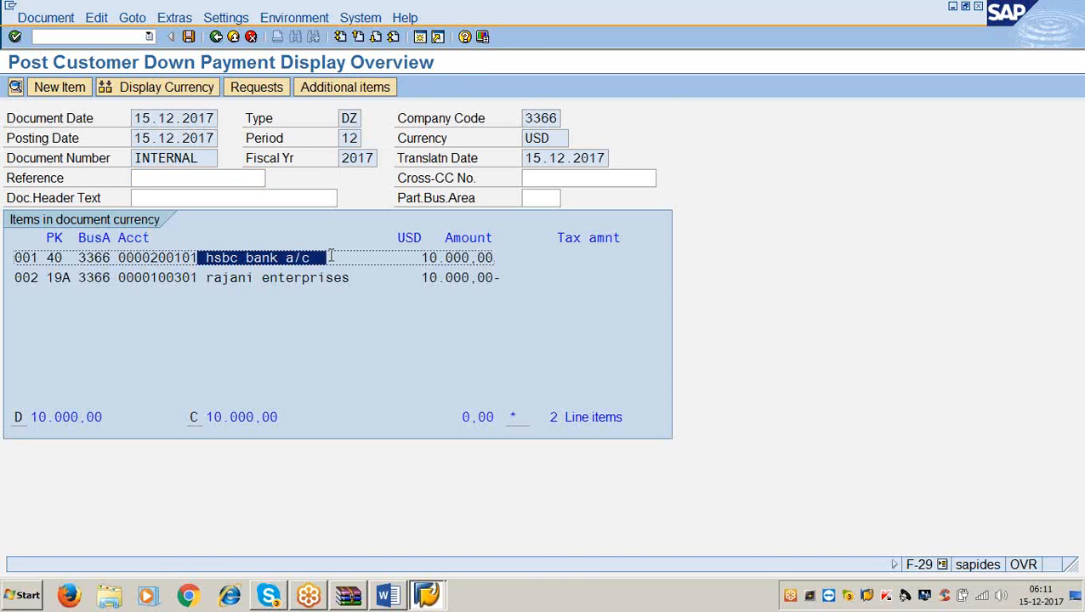
click(207, 277)
drag(207, 277, 511, 276)
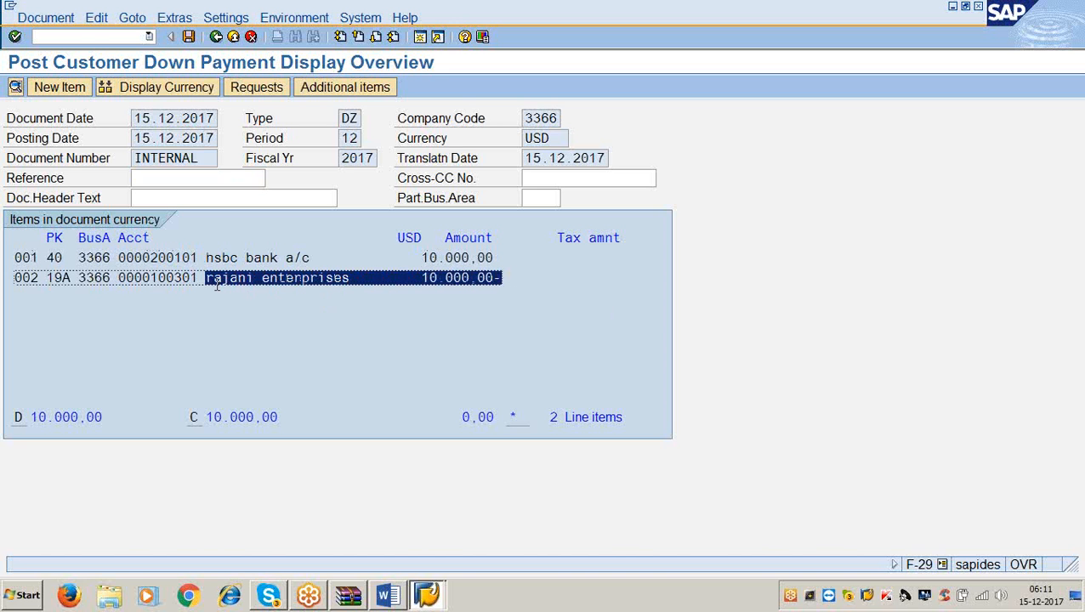
click(74, 277)
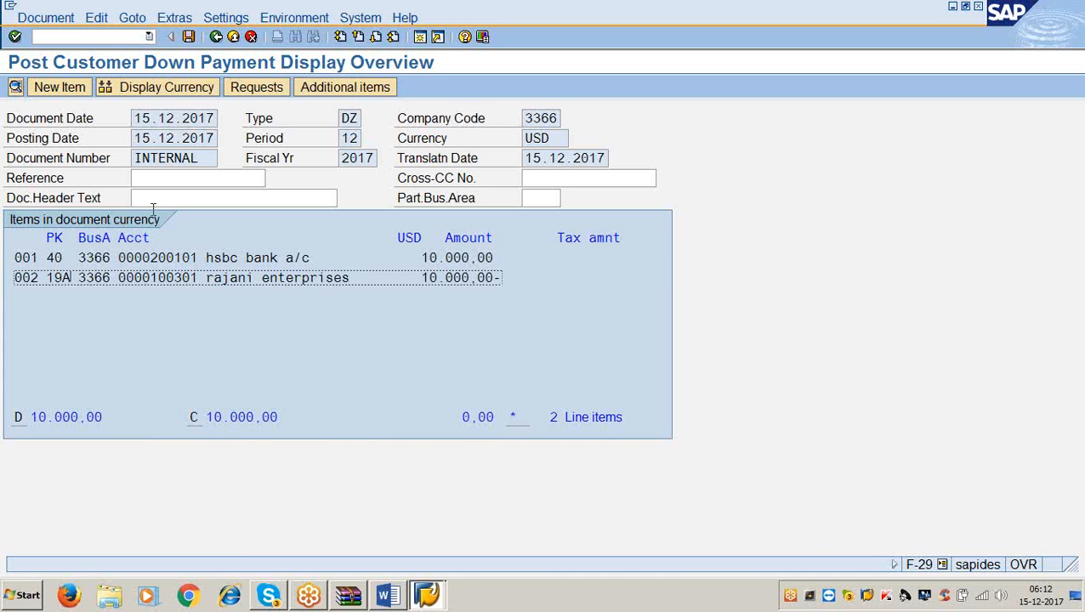
click(190, 41)
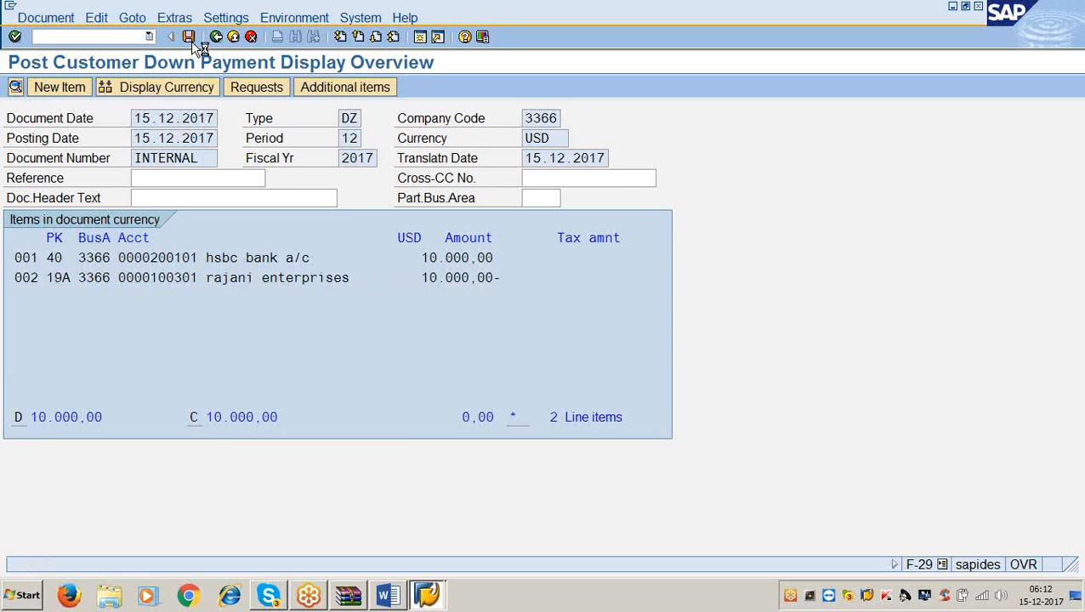
Step: Display the posted document and examine its customer line in both the entry view and the general ledger view
click(67, 20)
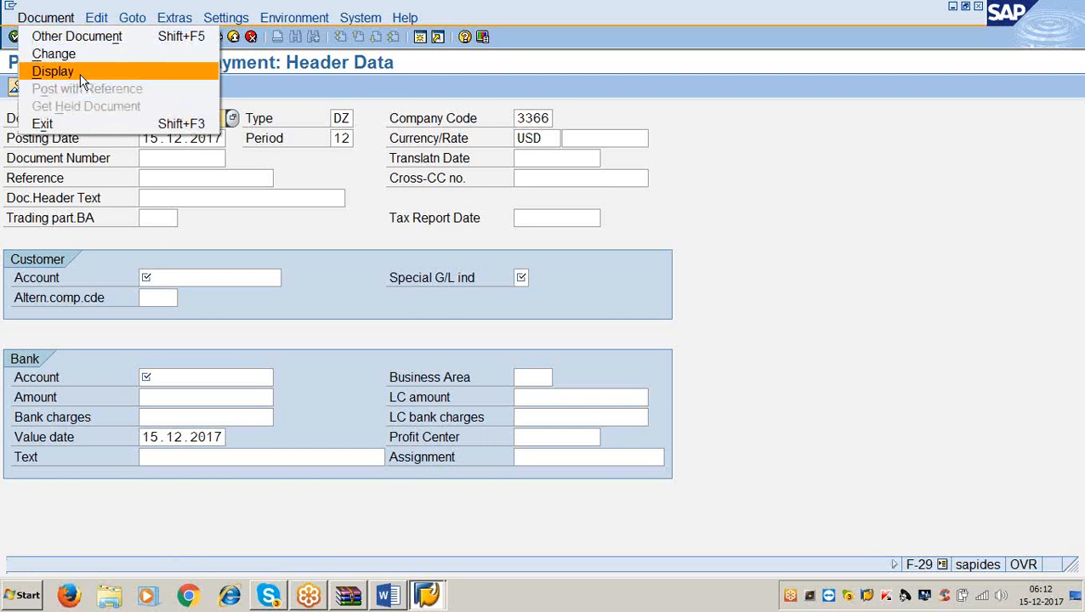
key(Escape)
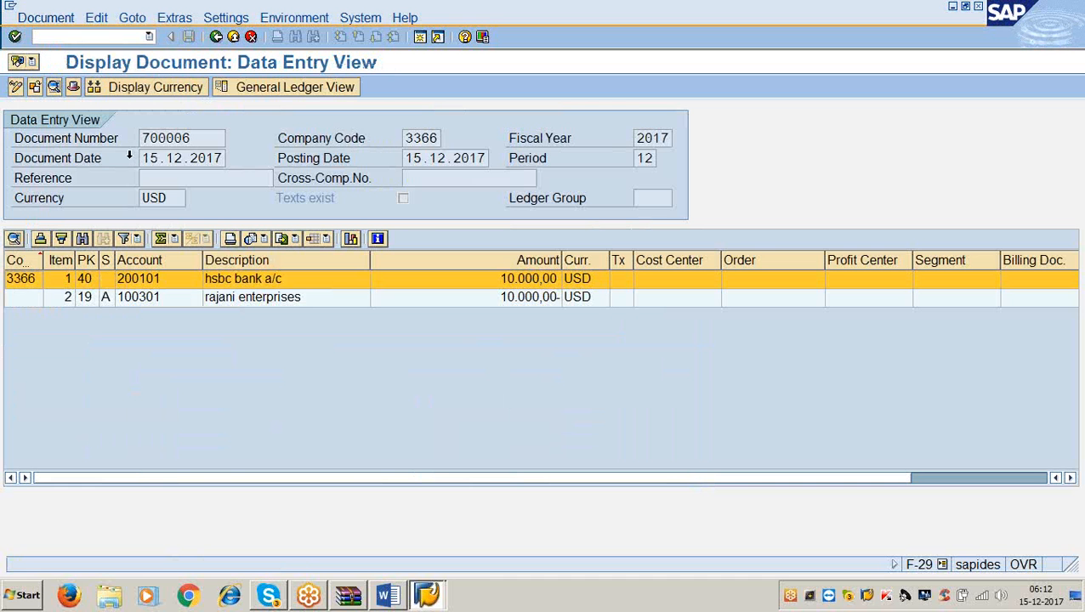
click(256, 300)
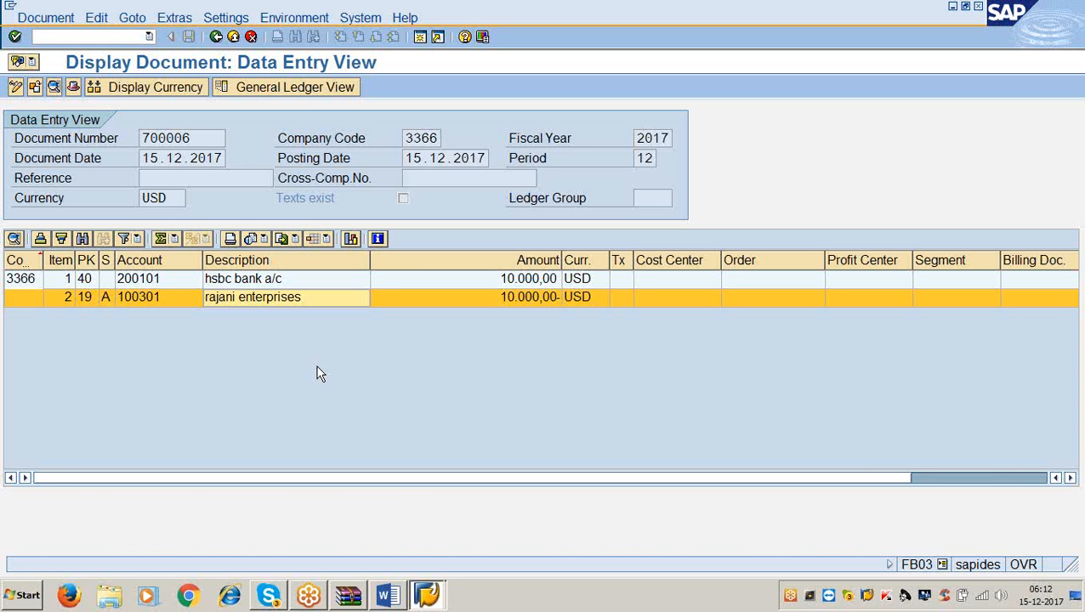
click(276, 93)
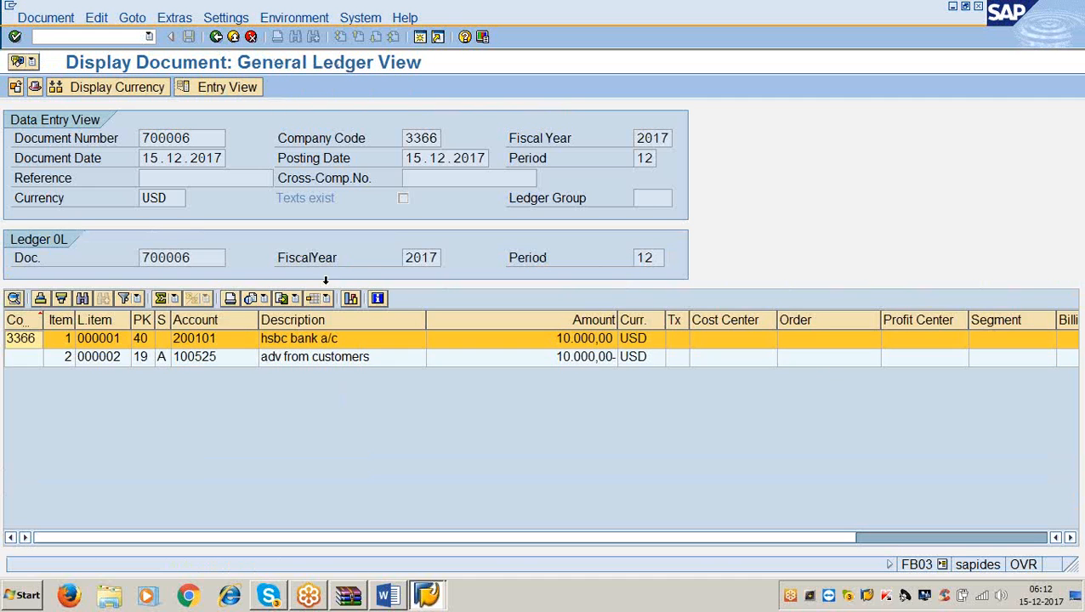
click(357, 357)
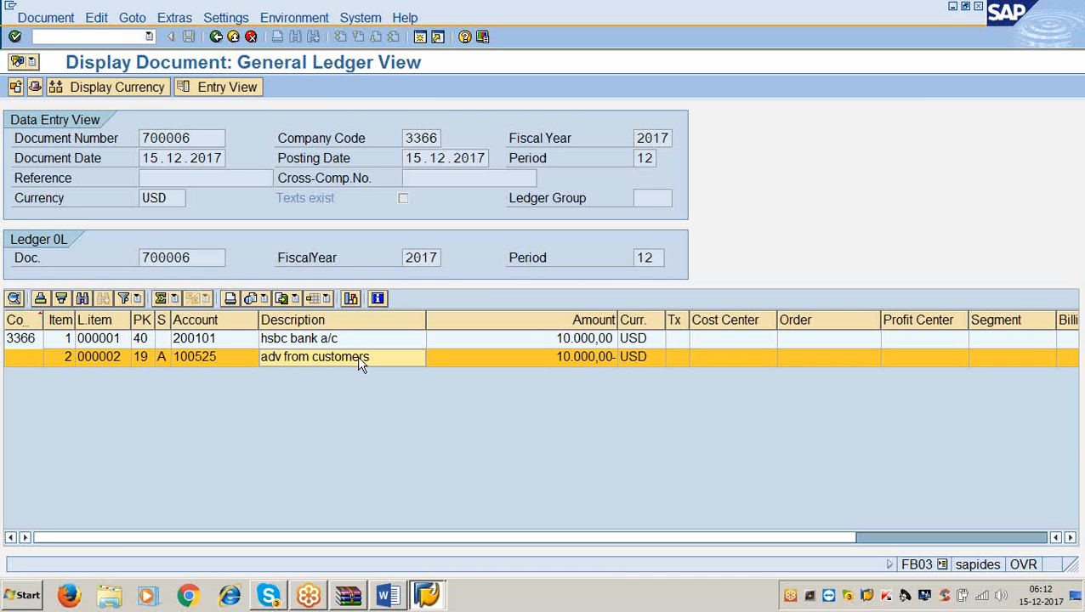
Step: Open transaction FS10N and display the sundry creditors account balance for company code 3366 and fiscal year 2017
click(50, 34)
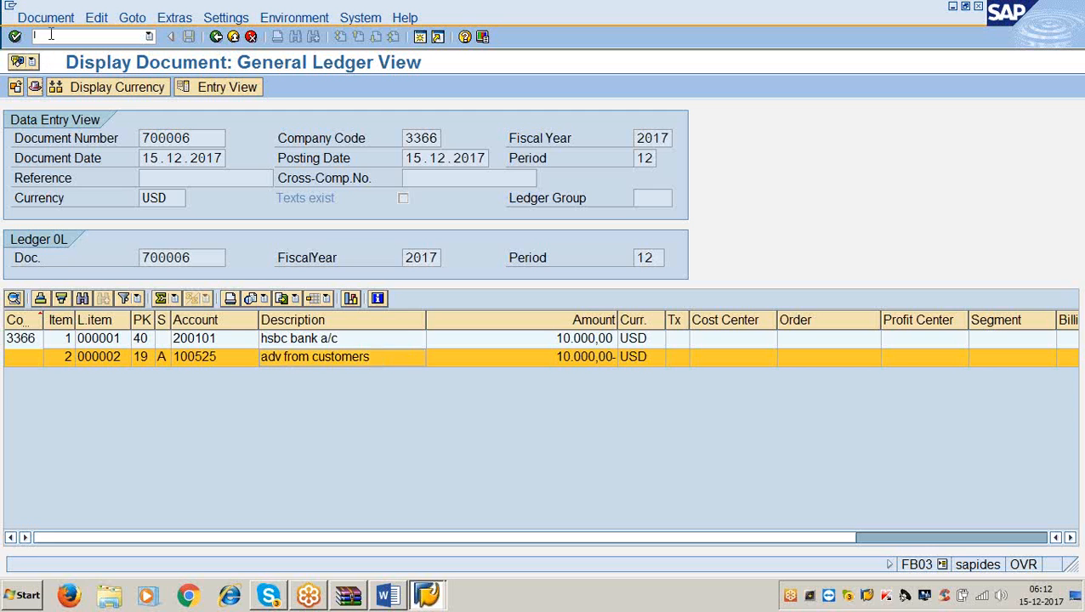
text(/nfs10n)
key(Return)
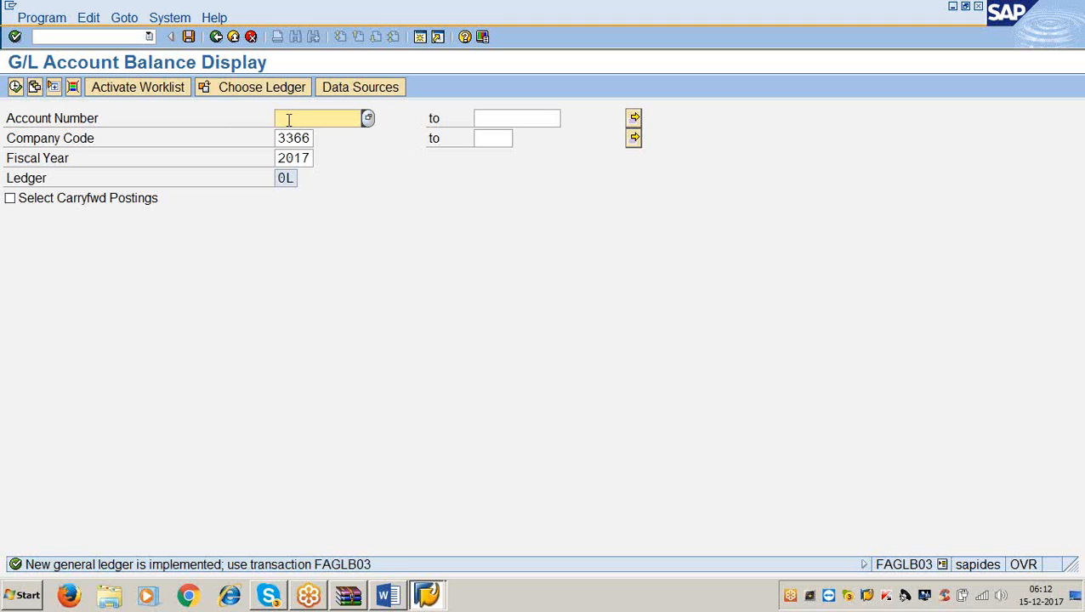
text(100505)
click(17, 87)
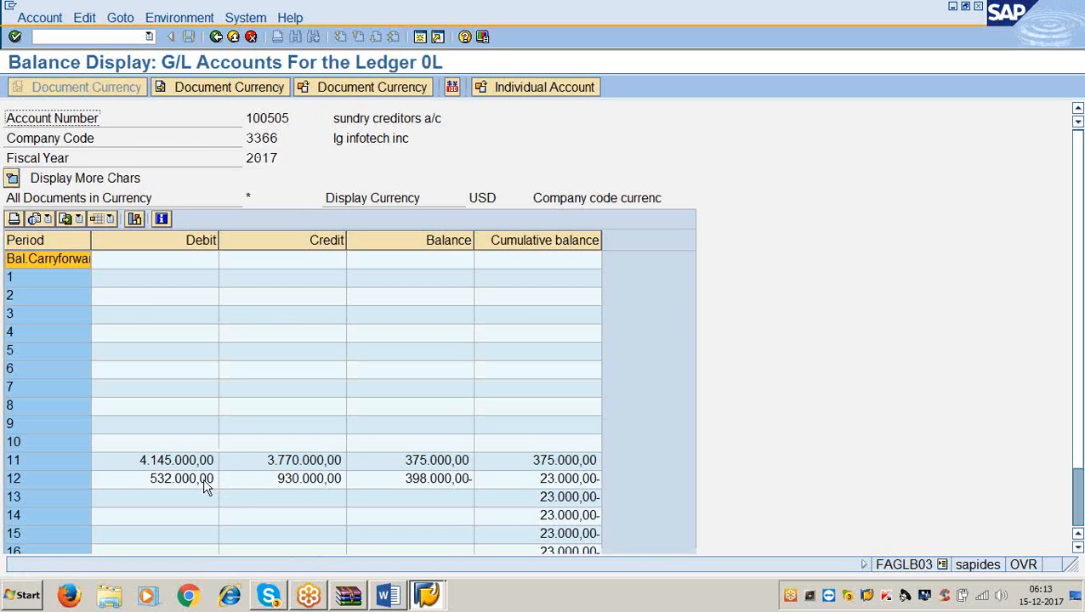
Step: Return to the balance selection, display the adv from customers account balance instead and examine the period 12 credit
click(215, 36)
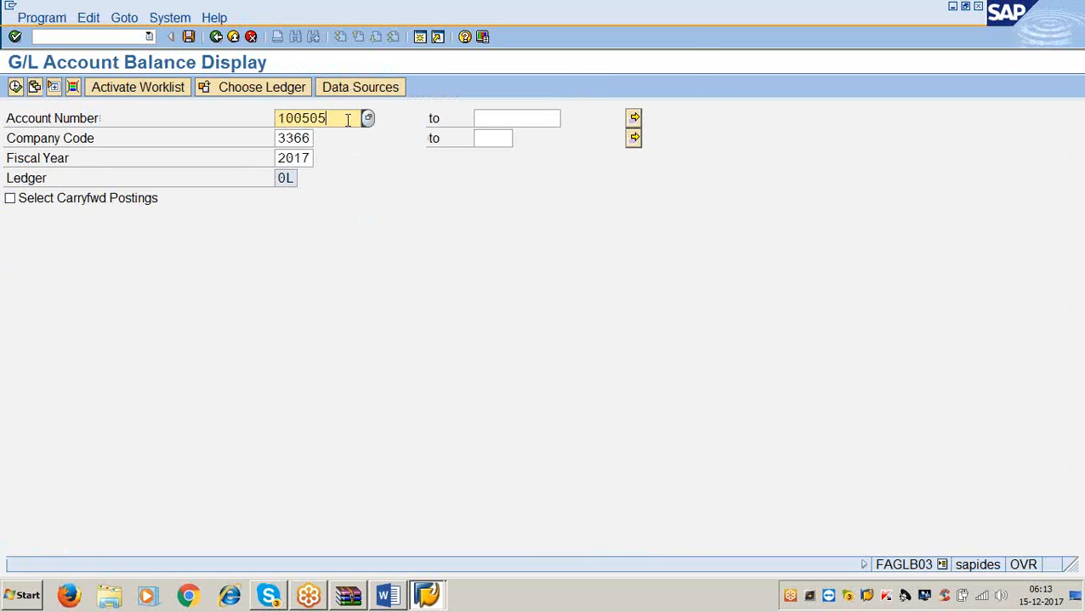
key(BackSpace)
key(BackSpace)
key(BackSpace)
text(25)
key(BackSpace)
key(BackSpace)
text(525)
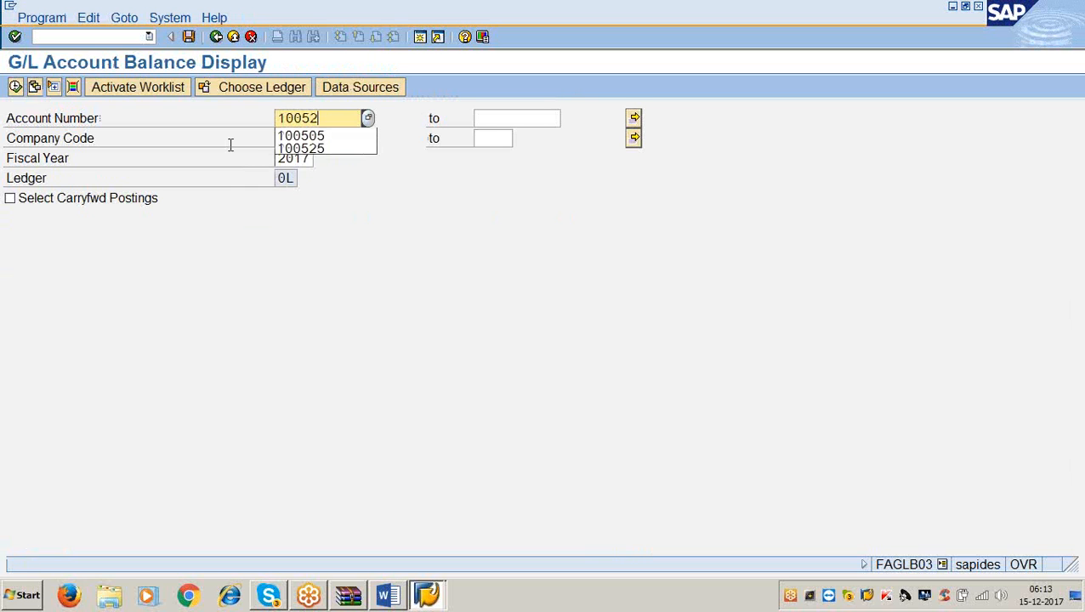
click(16, 88)
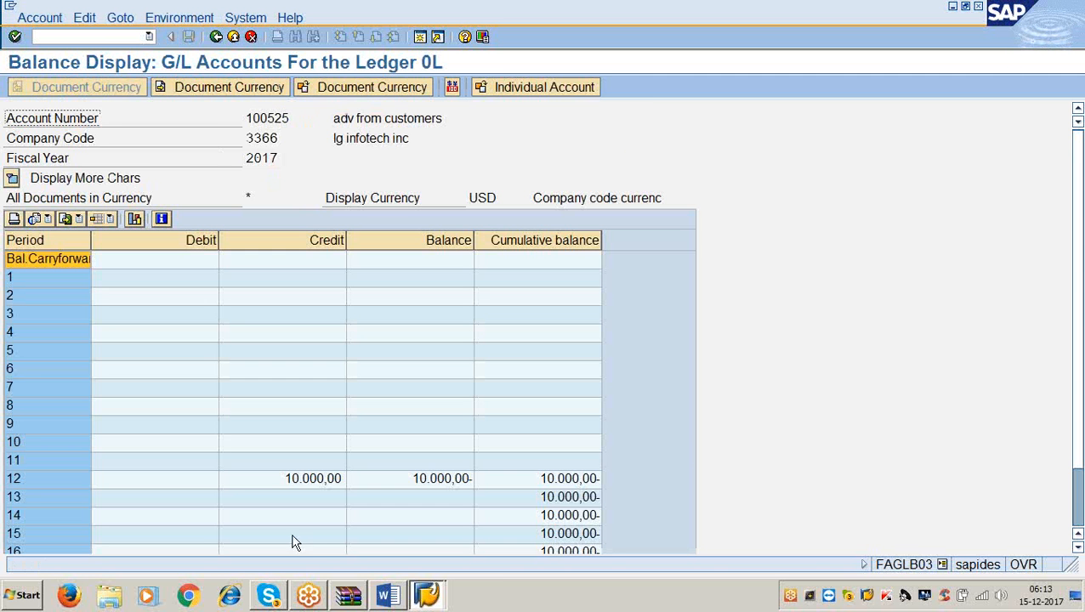
click(307, 481)
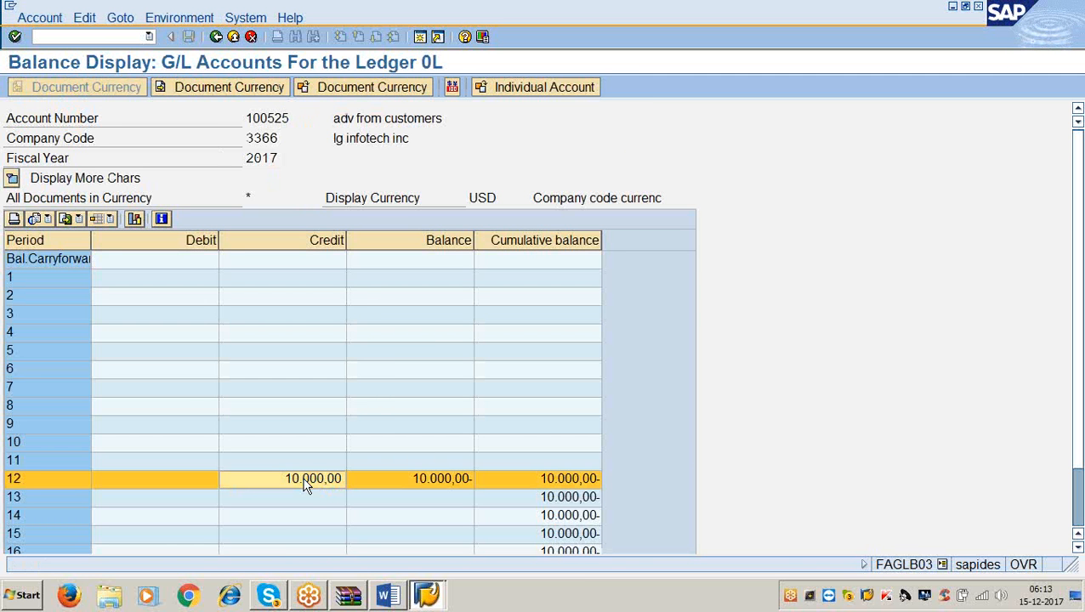
Step: Open the SPECIAL BUSINESS TRANSACTIONS presentation in PowerPoint and examine the SAP advance receipt entry on slide 9
click(348, 596)
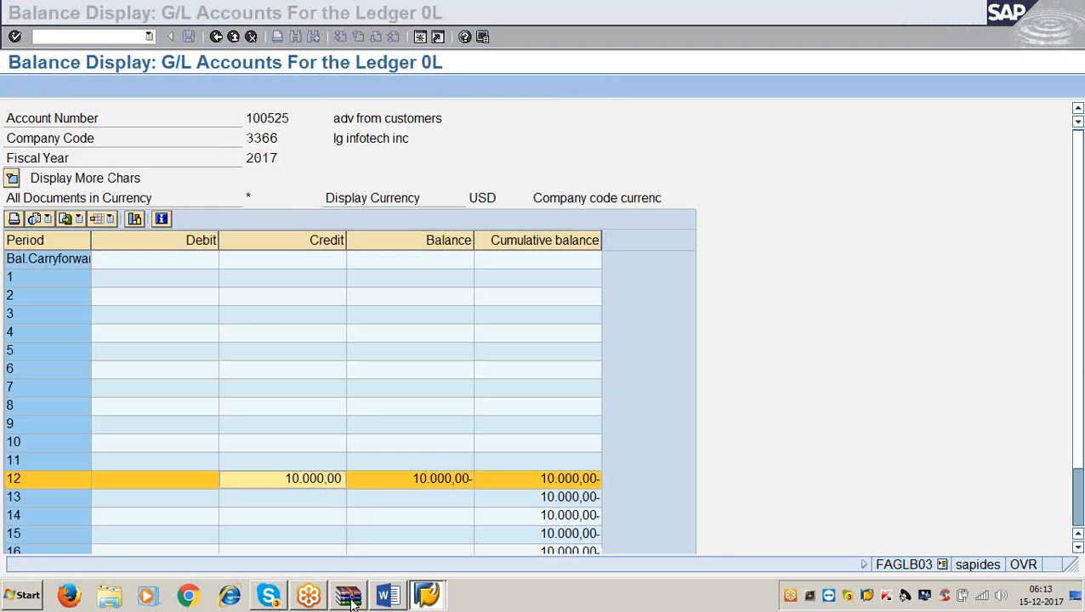
double_click(57, 198)
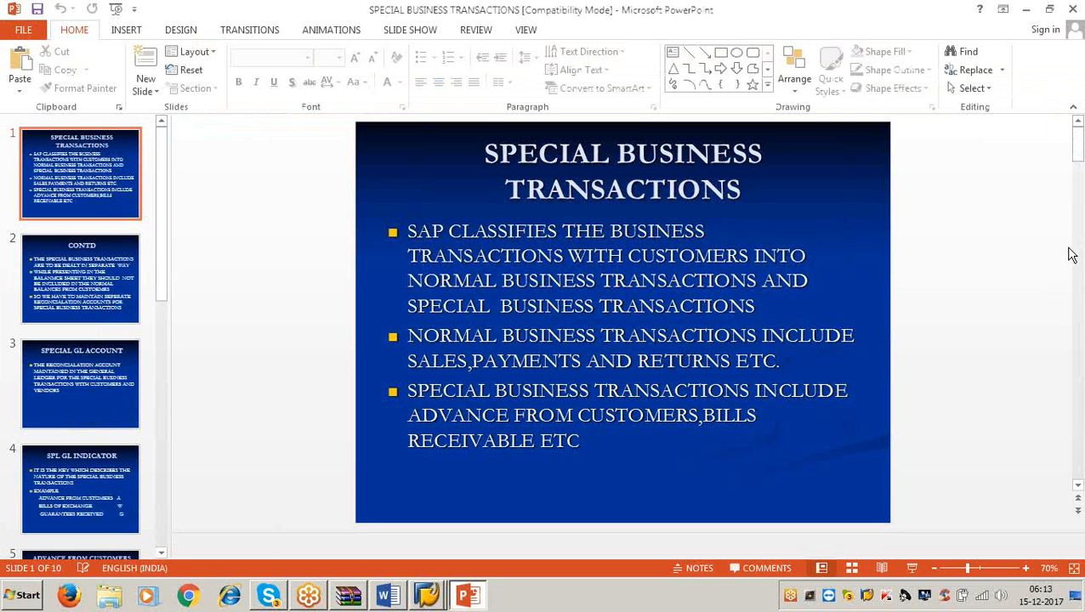
click(161, 554)
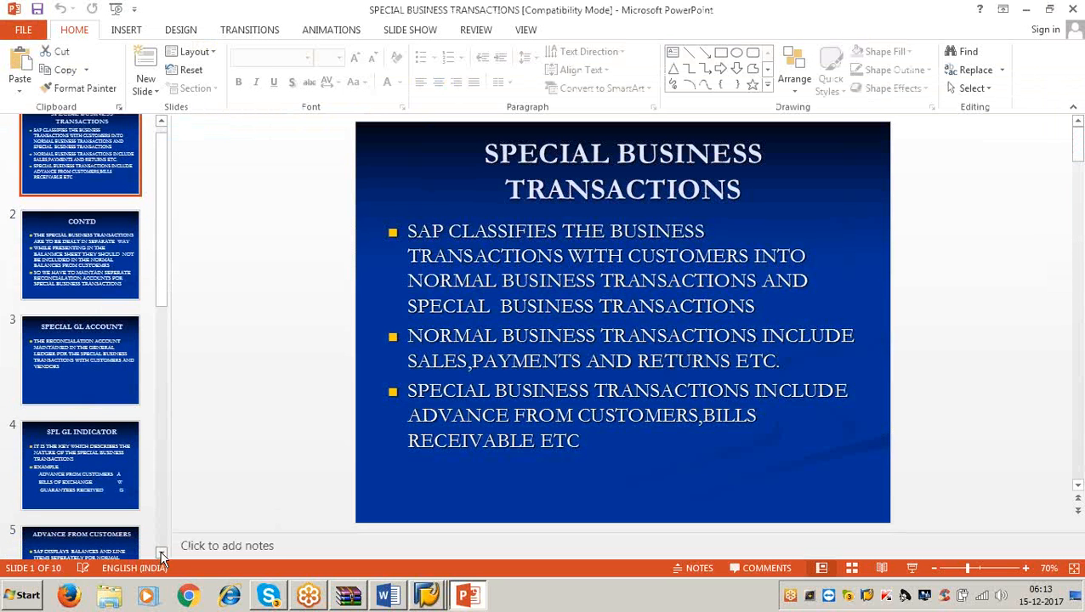
scroll(161, 554, down, 5)
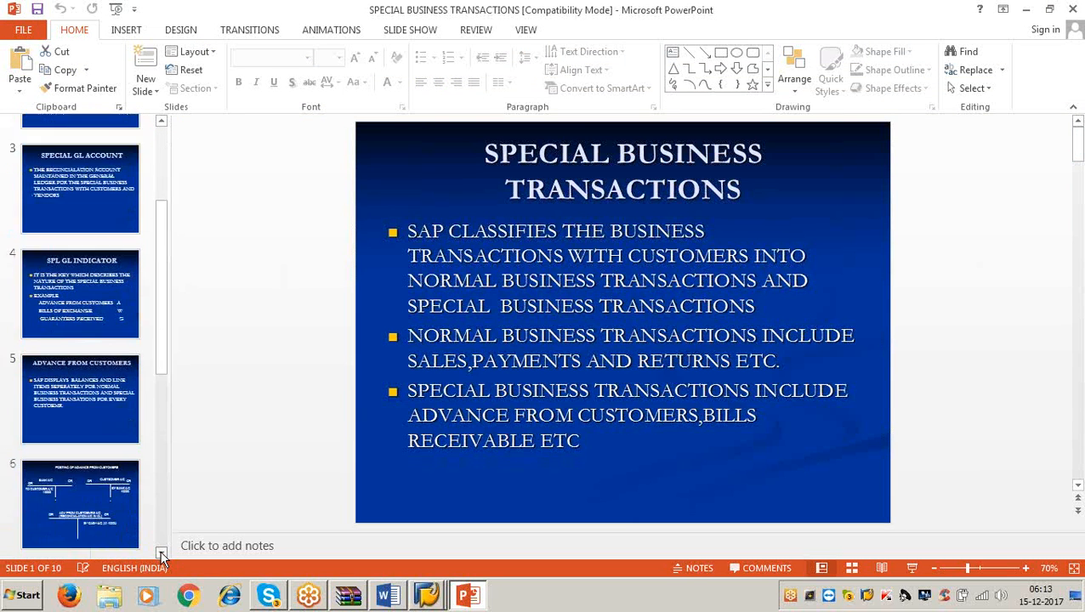
scroll(162, 559, down, 1)
click(106, 508)
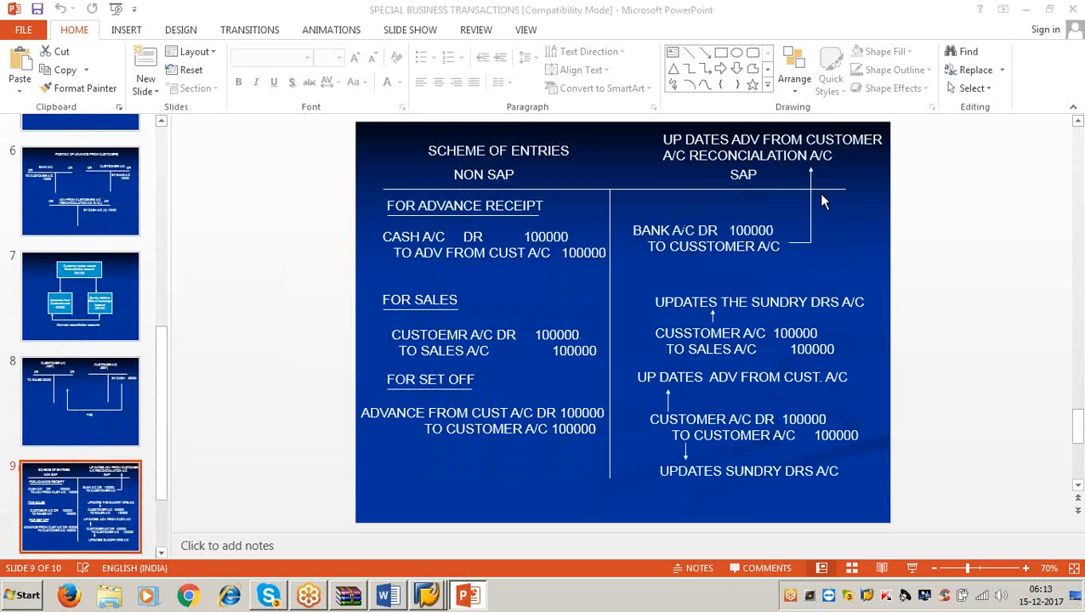
click(685, 246)
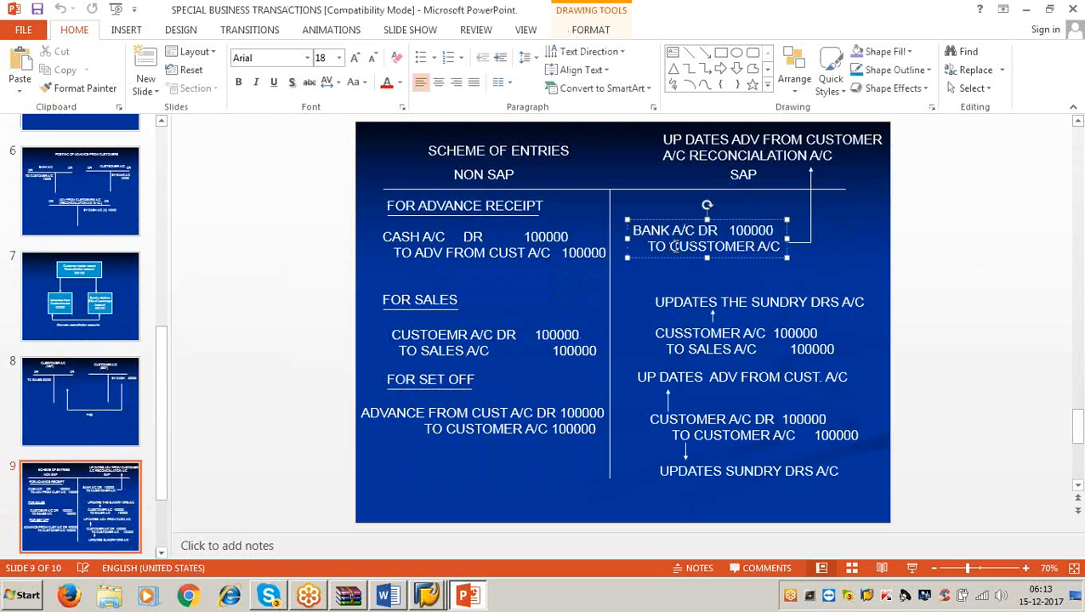
Step: Examine the customer credit line and its reconciliation account on slide 9, and look up step 4 in the ACCOUNTS RECEIVABLE Word document
drag(671, 246, 780, 246)
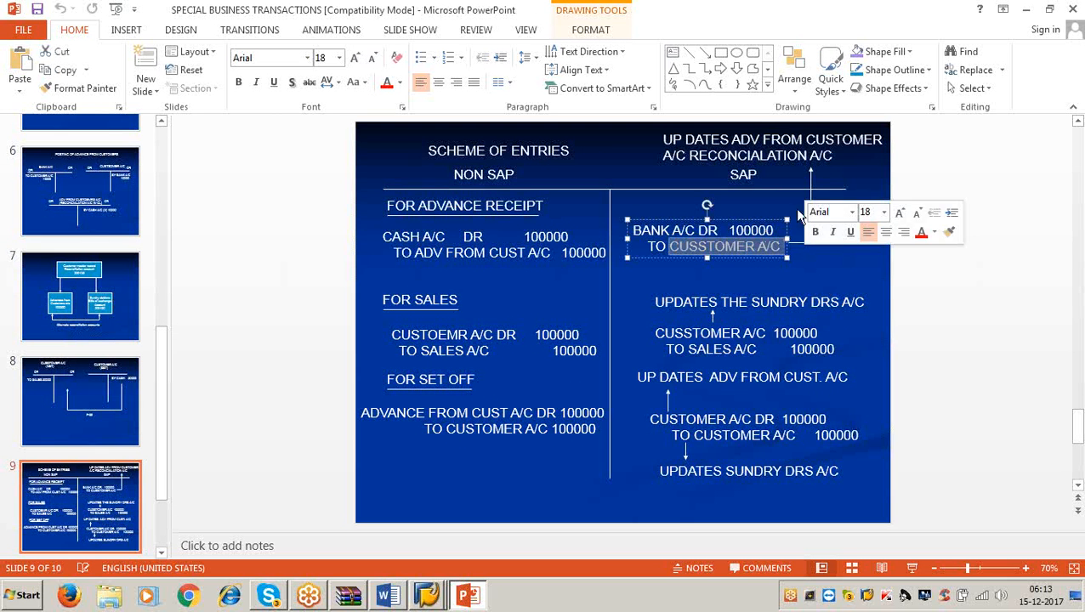
click(793, 145)
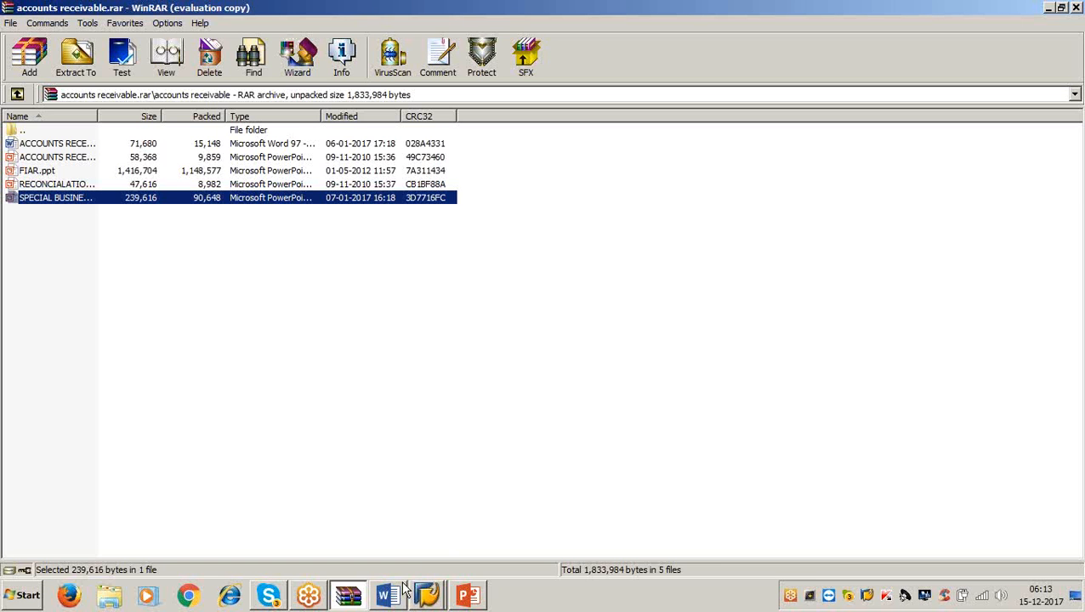
click(400, 593)
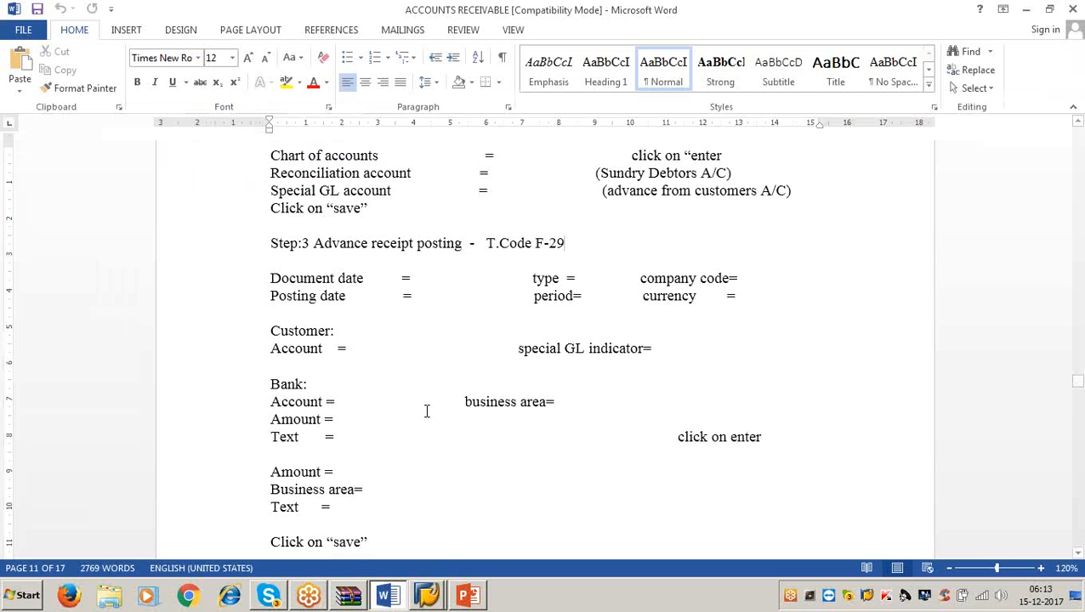
scroll(427, 412, down, 7)
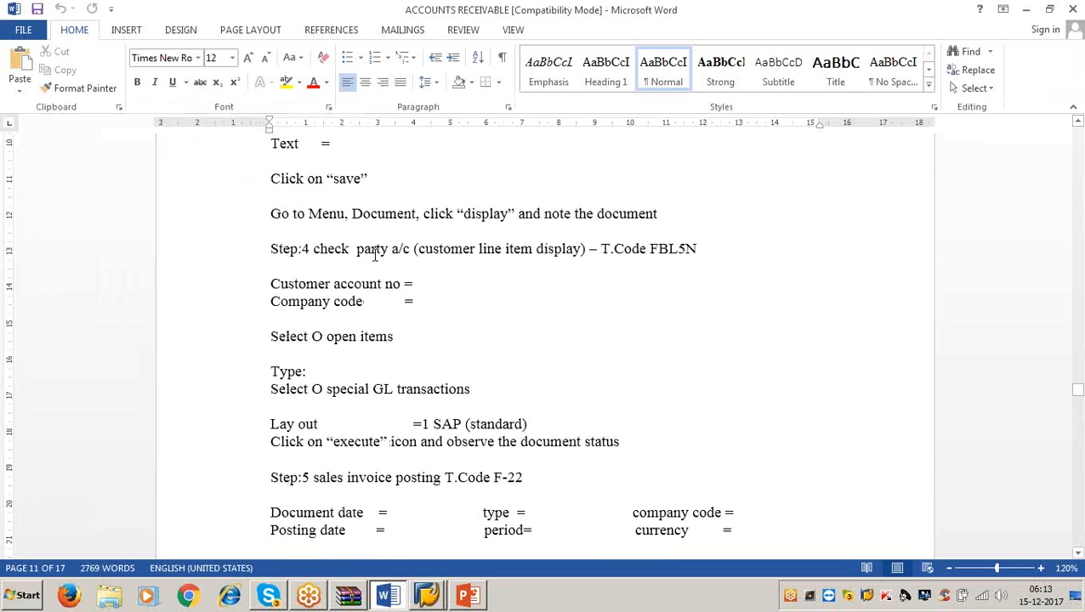
click(699, 249)
click(1025, 10)
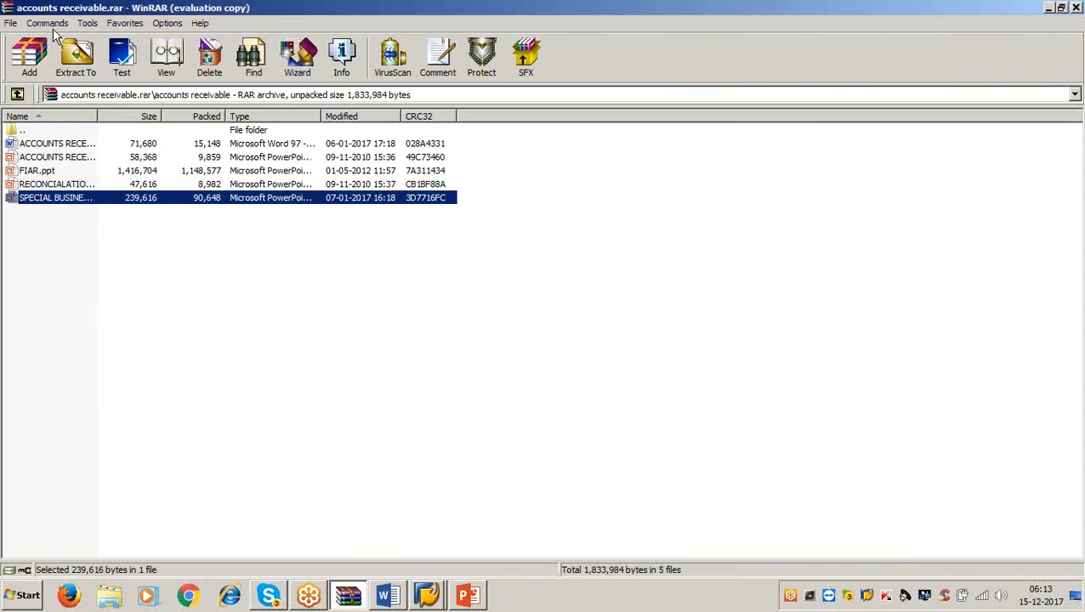
Step: Switch back to SAP and open the customer line item display with transaction FBL5N
click(1048, 8)
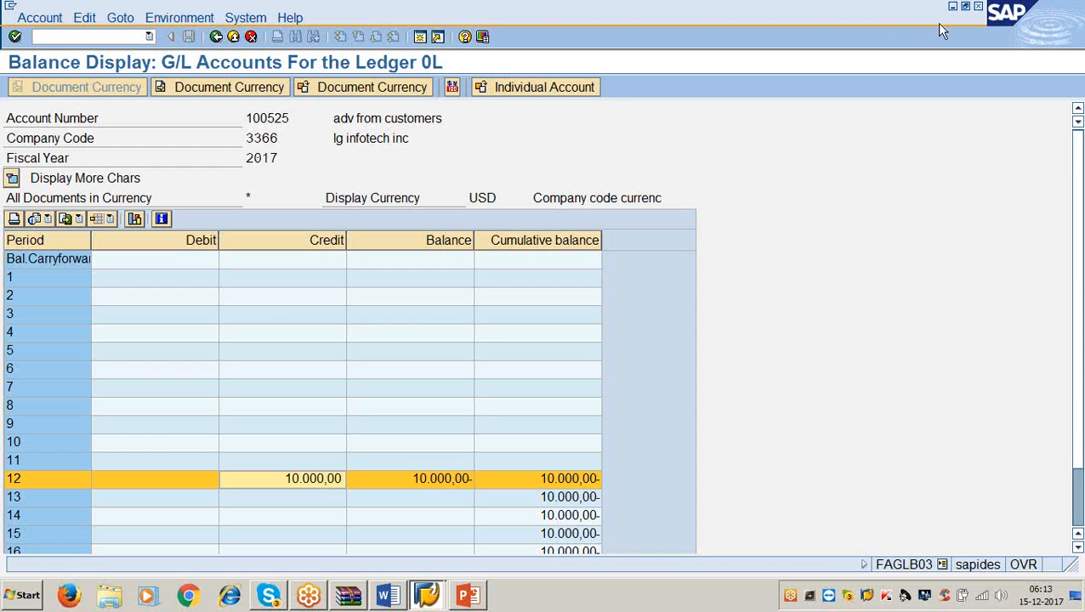
click(64, 36)
text(/n)
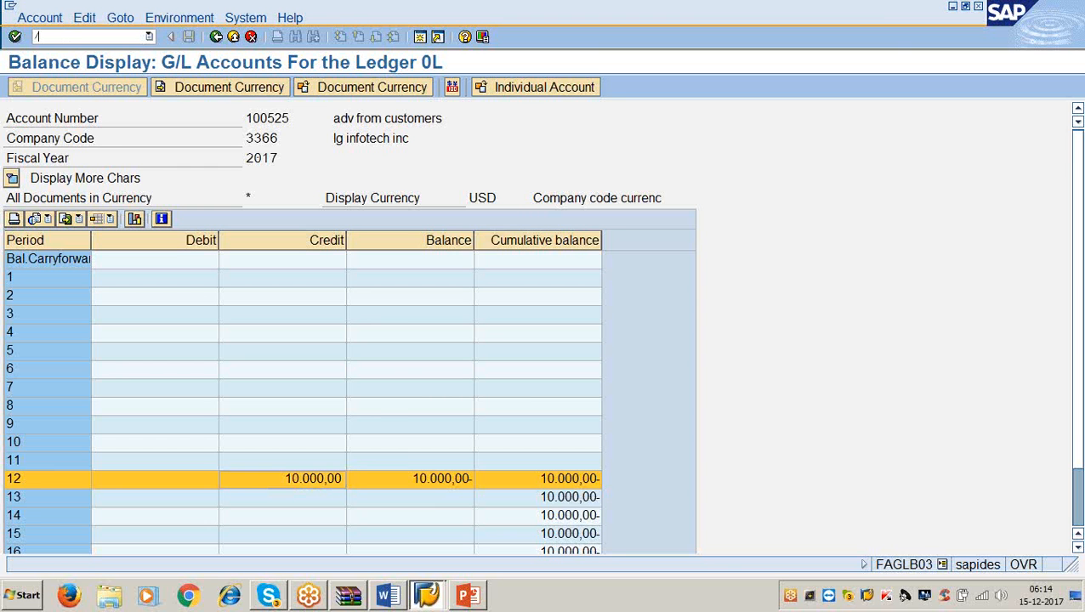
text(fbl5n)
key(Return)
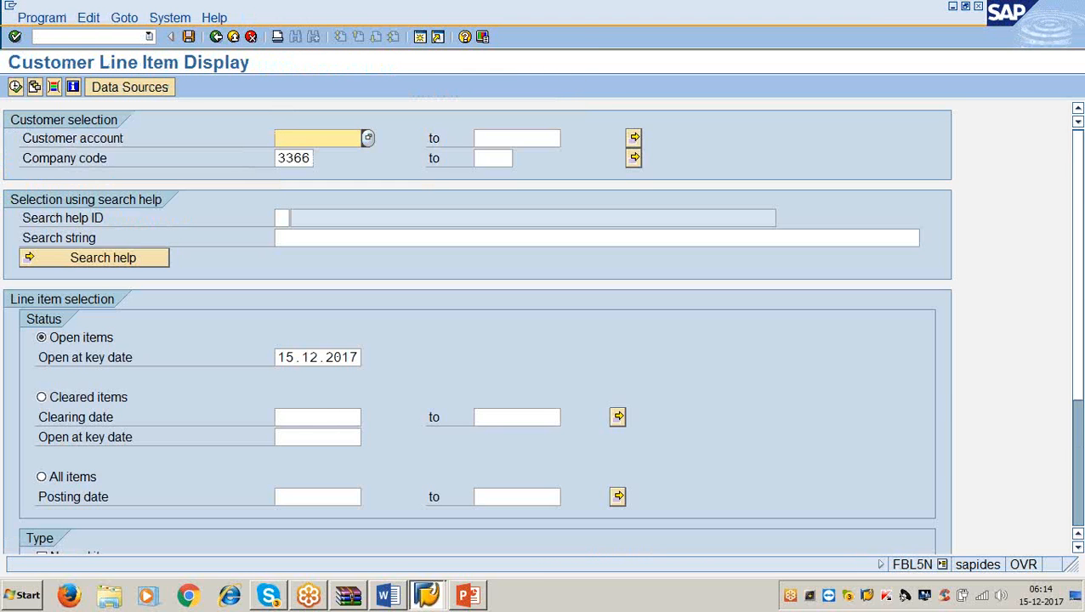
Step: Display the customer's open items for company code 3366, restricted to special G/L transactions, with layout 1SAP
text(100301)
scroll(439, 350, down, 3)
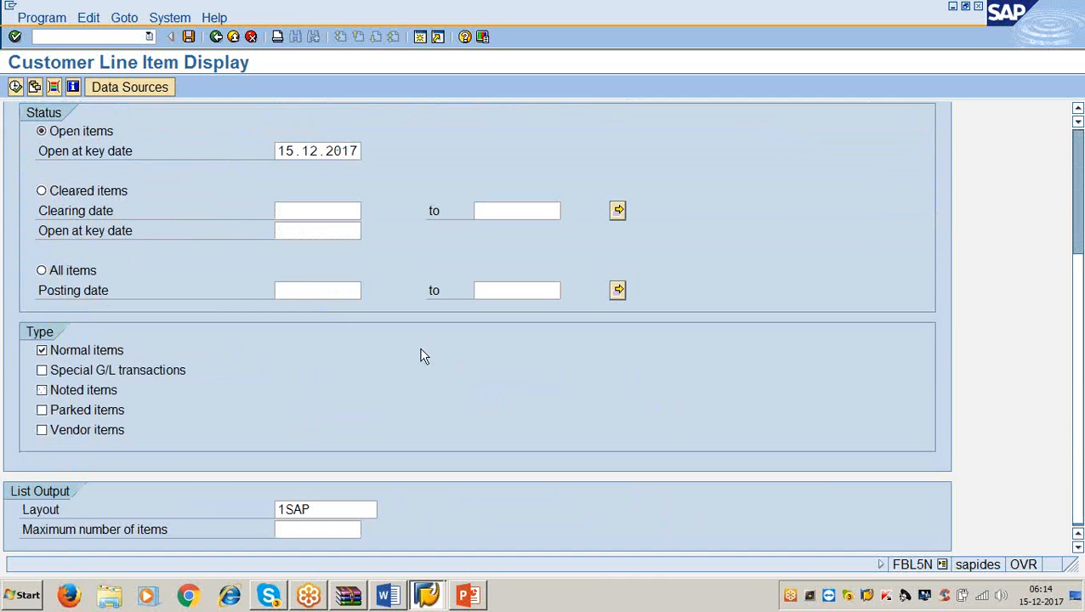
click(43, 352)
click(43, 352)
click(42, 371)
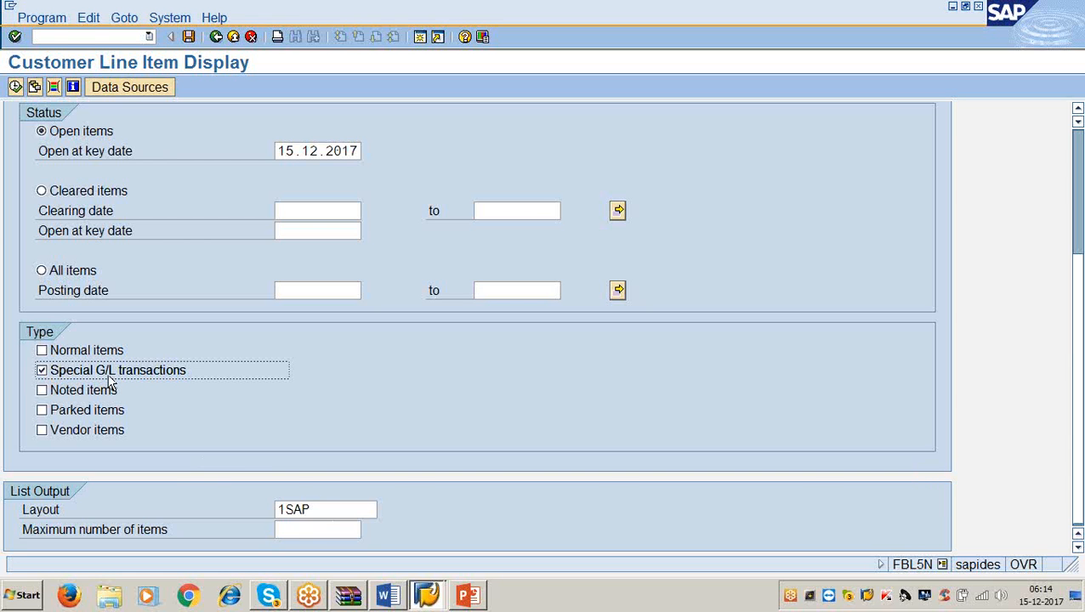
click(326, 515)
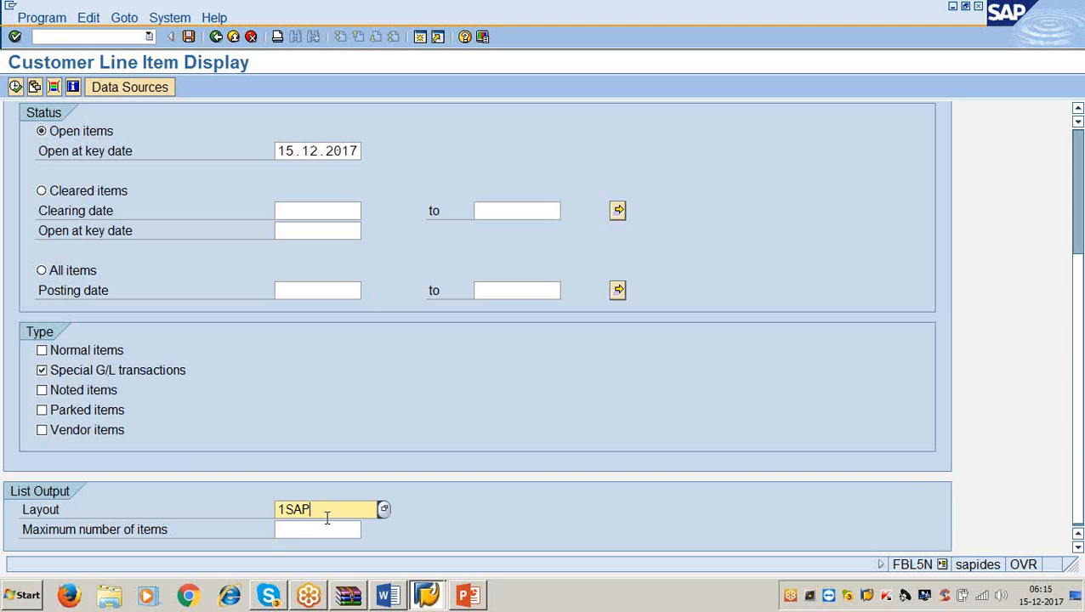
click(16, 89)
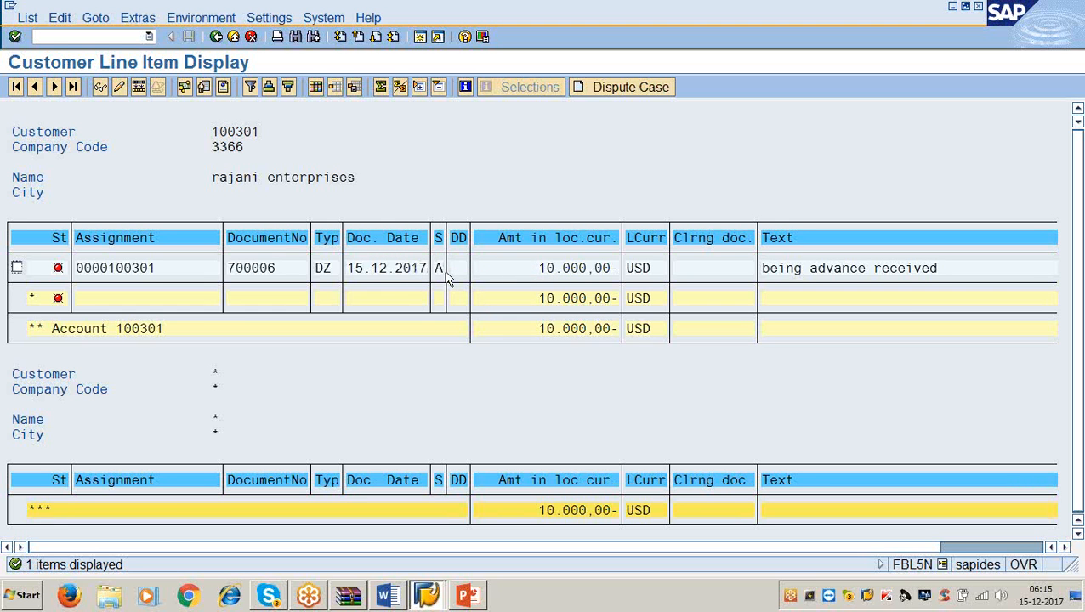
Step: Look up step 5 in the ACCOUNTS RECEIVABLE Word document, and open transaction F-22 for the sales invoice in SAP
click(385, 595)
scroll(361, 415, down, 5)
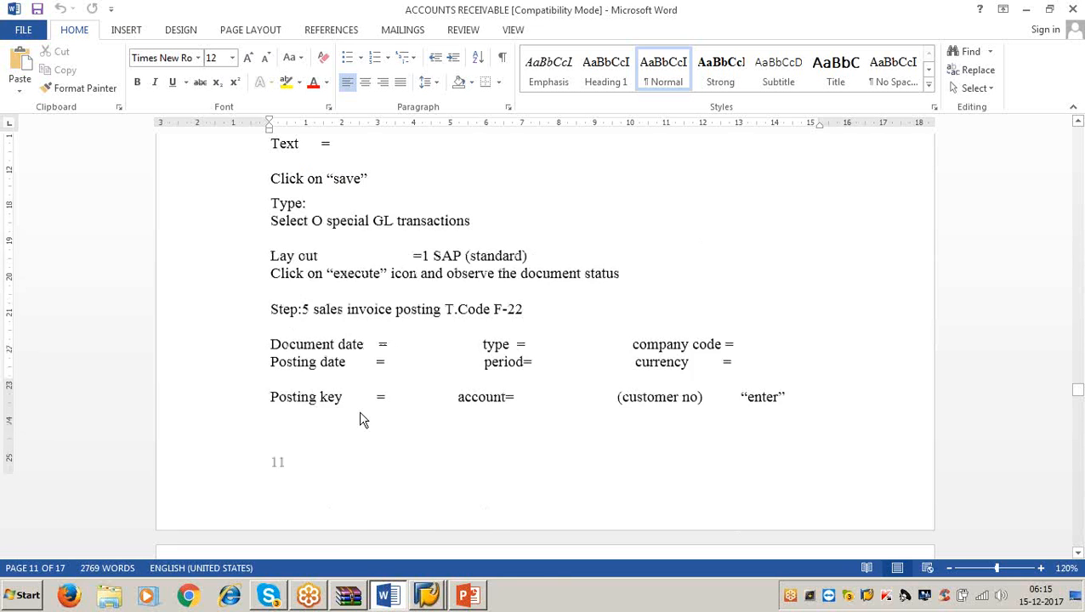
click(1026, 11)
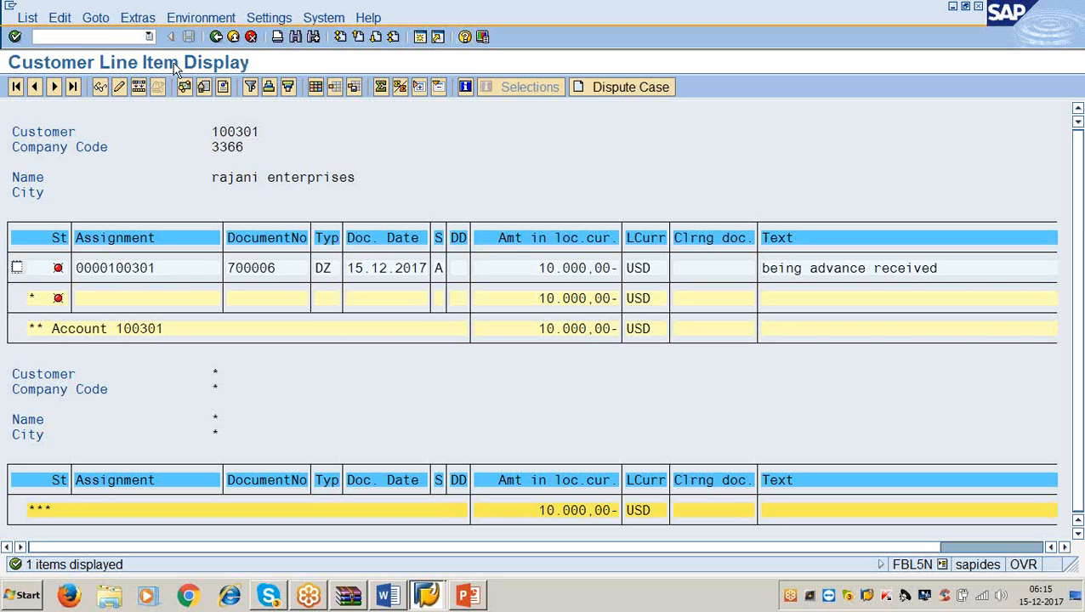
text(/nf-22)
key(Return)
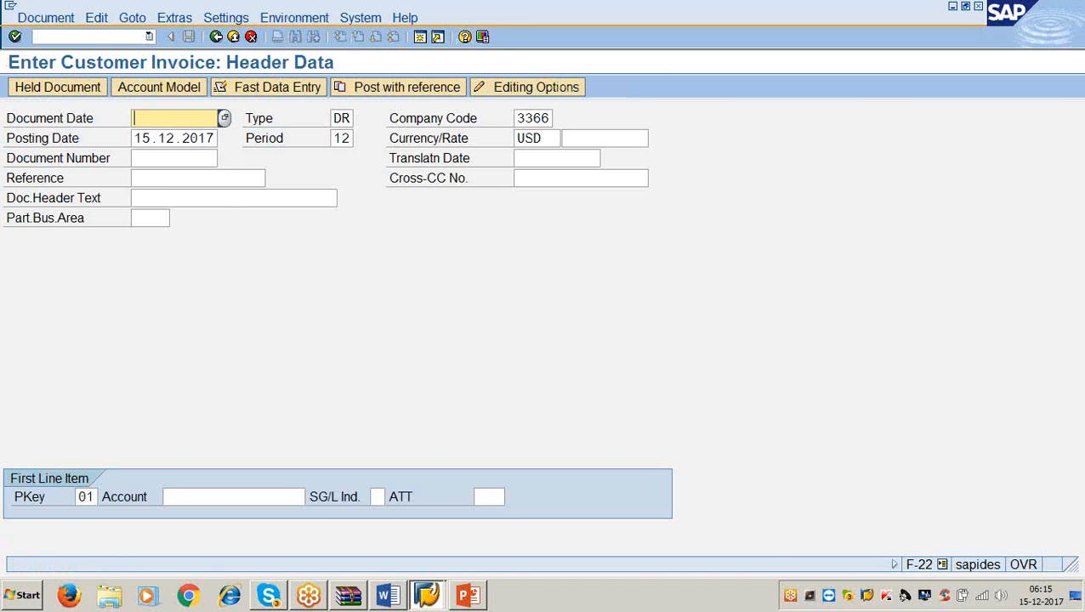
Step: Set the customer invoice's document date to 15.12.2017
text(15.1.2.2017)
key(BackSpace)
key(BackSpace)
key(BackSpace)
key(BackSpace)
key(BackSpace)
key(BackSpace)
key(BackSpace)
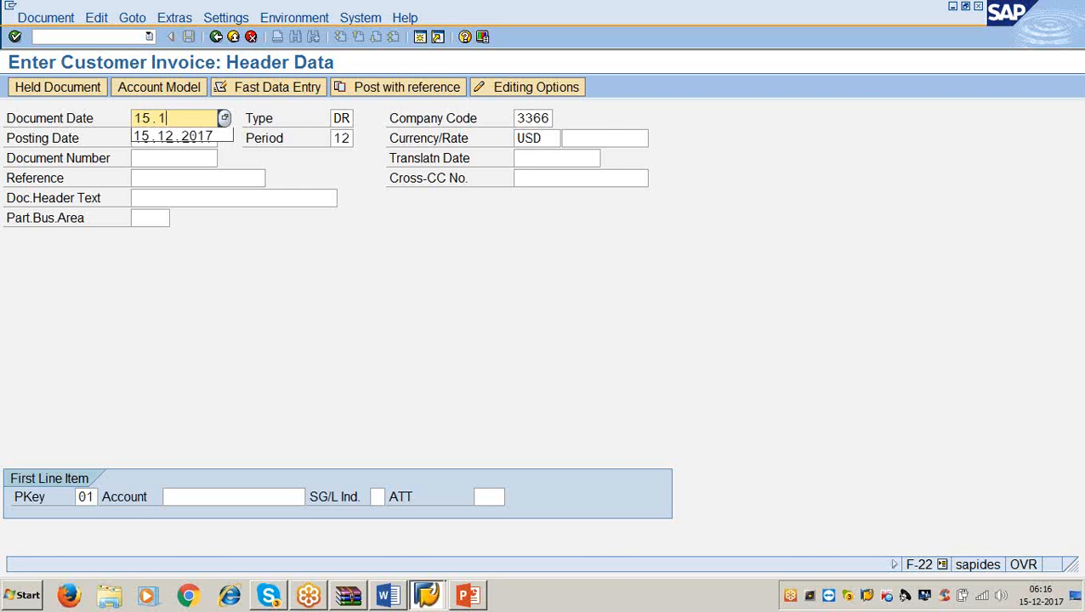
key(Down)
key(Return)
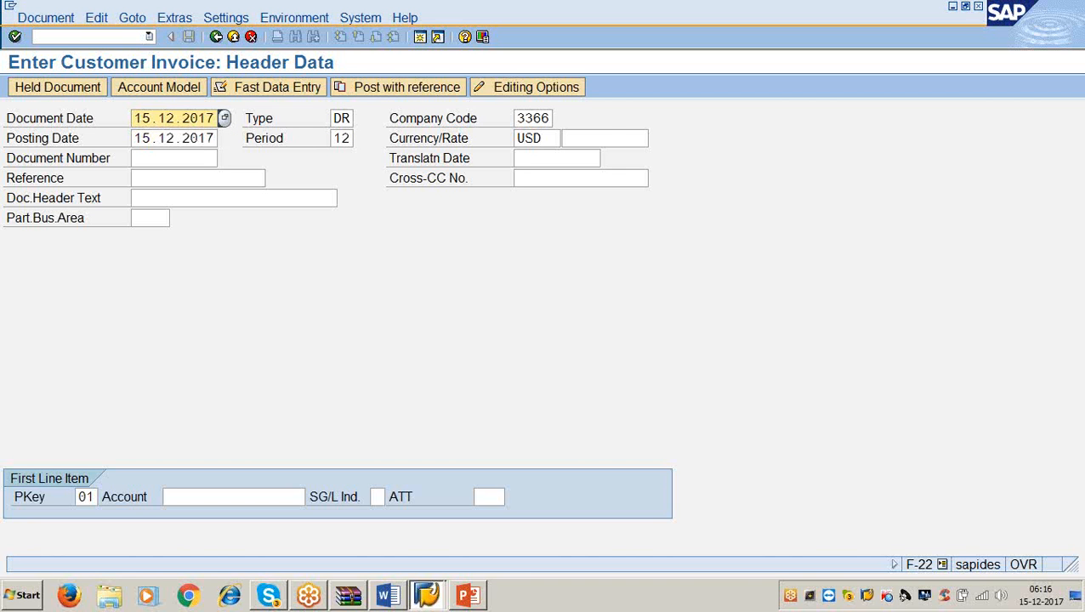
Step: Keep document type DR, period 12 and currency USD, and enter the customer's account number with posting key 01 to open the customer item
key(Tab)
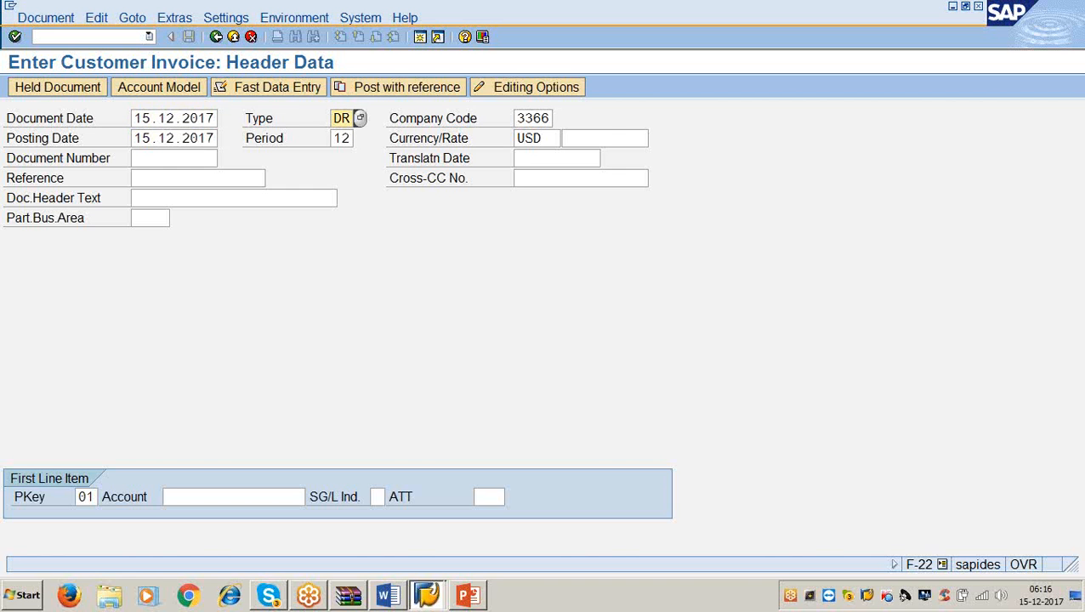
key(Tab)
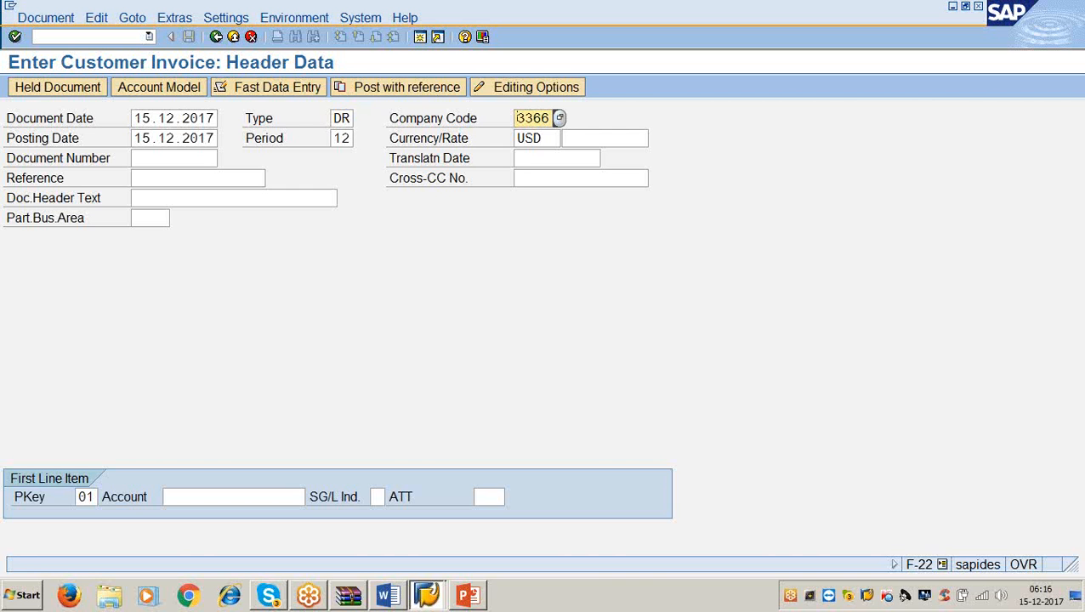
key(Tab)
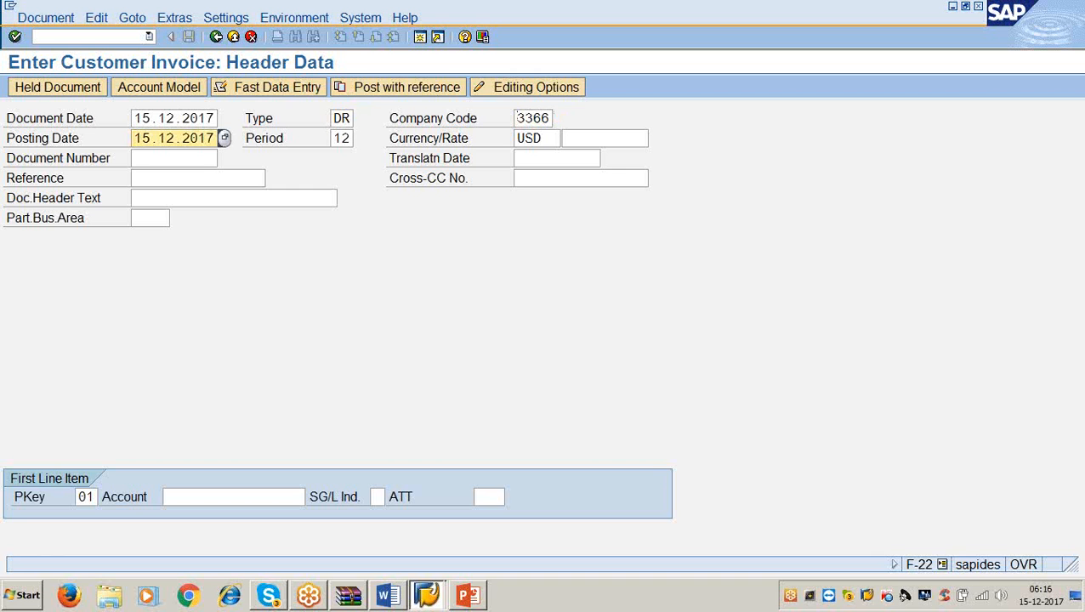
key(Tab)
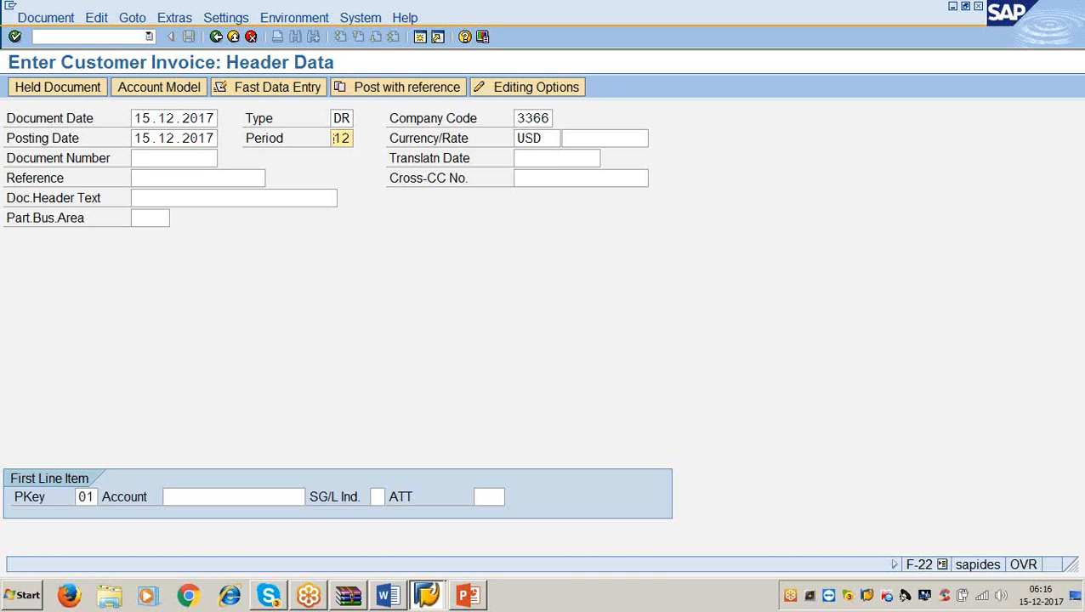
key(Tab)
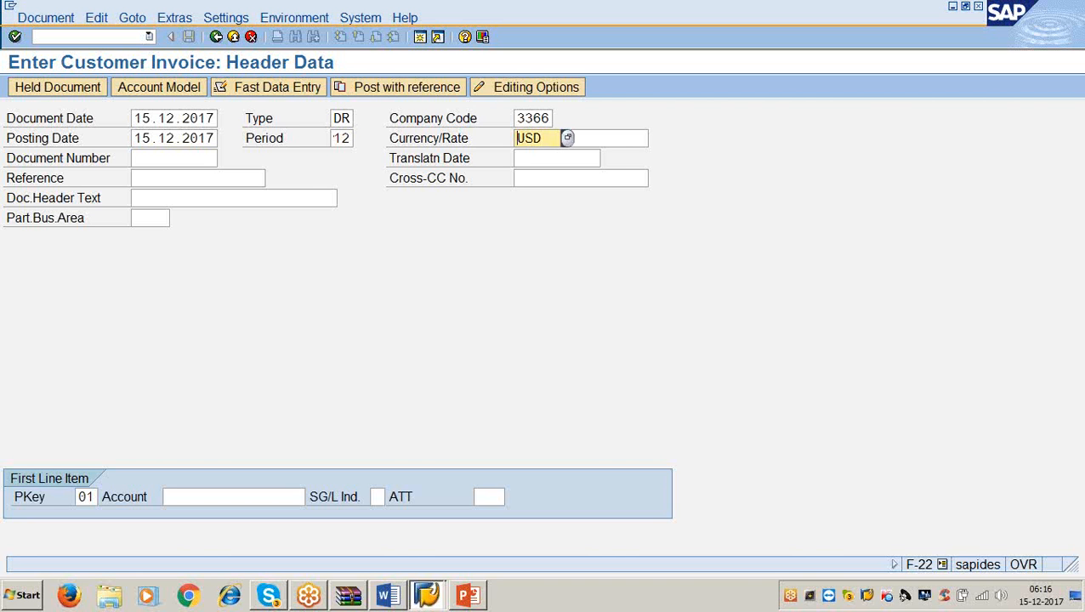
key(Tab)
key(Tab)
key(Tab)
key(Tab)
key(Tab)
key(Tab)
key(Tab)
key(Tab)
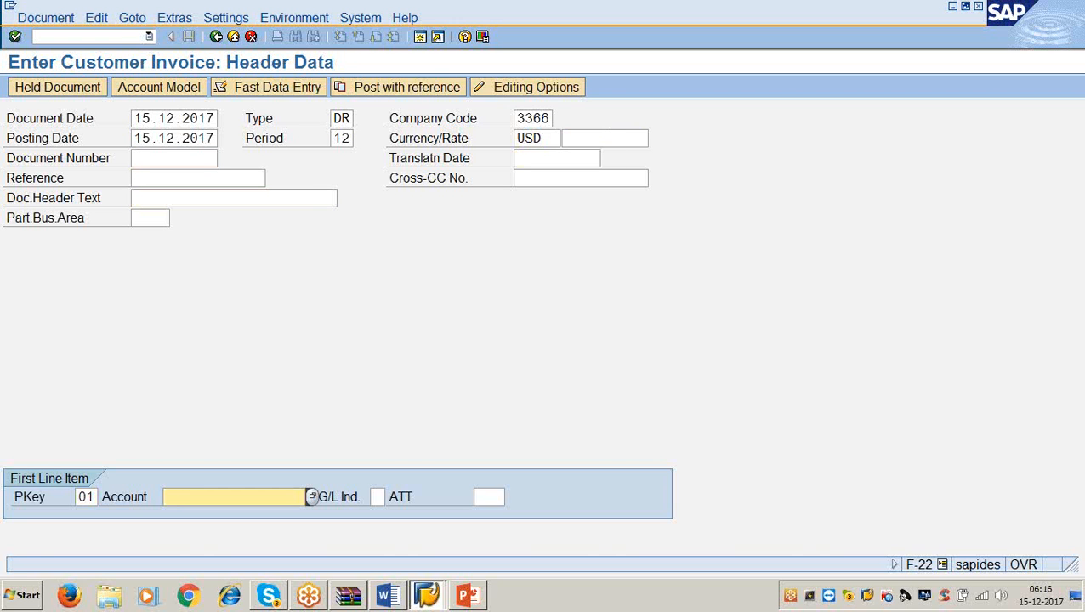
text(100301)
key(Return)
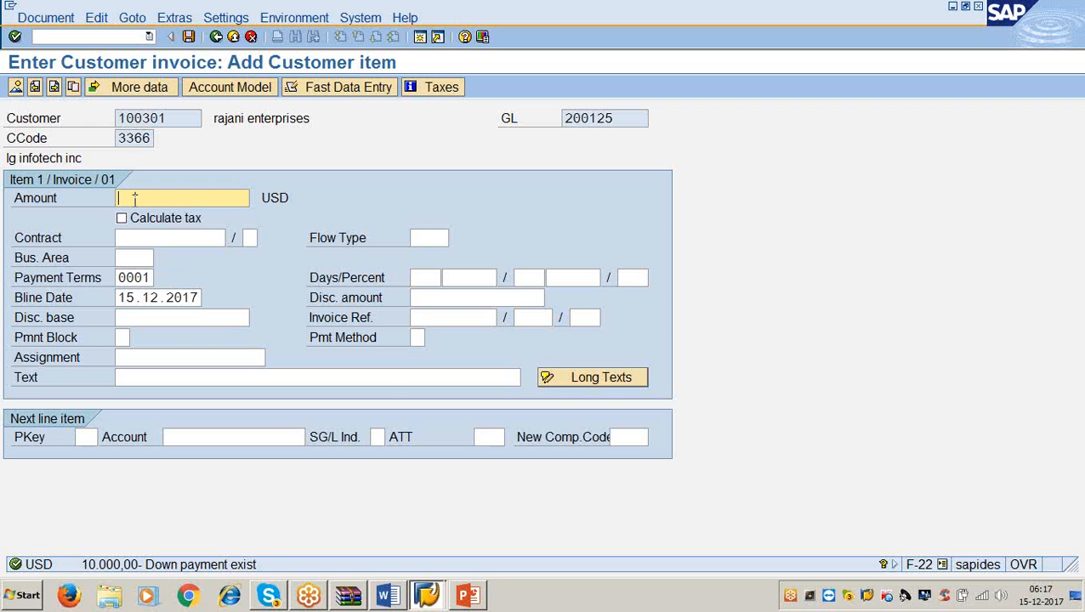
Step: Set the customer item's amount to 10000 USD and its business area to 3366
text(100000)
key(BackSpace)
key(Tab)
key(Tab)
key(Tab)
key(Tab)
key(Tab)
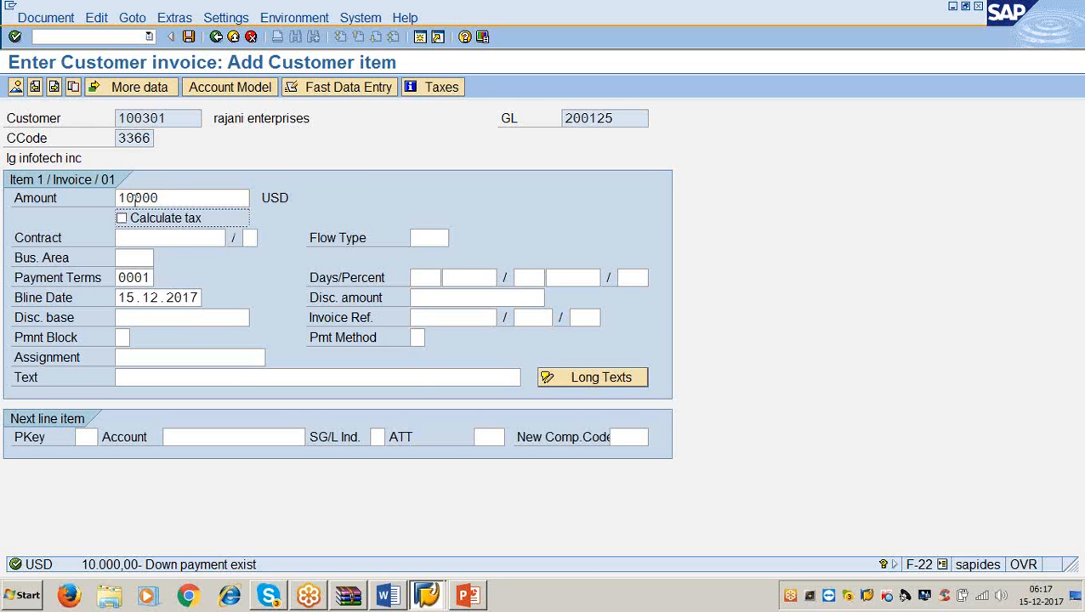
text(3366)
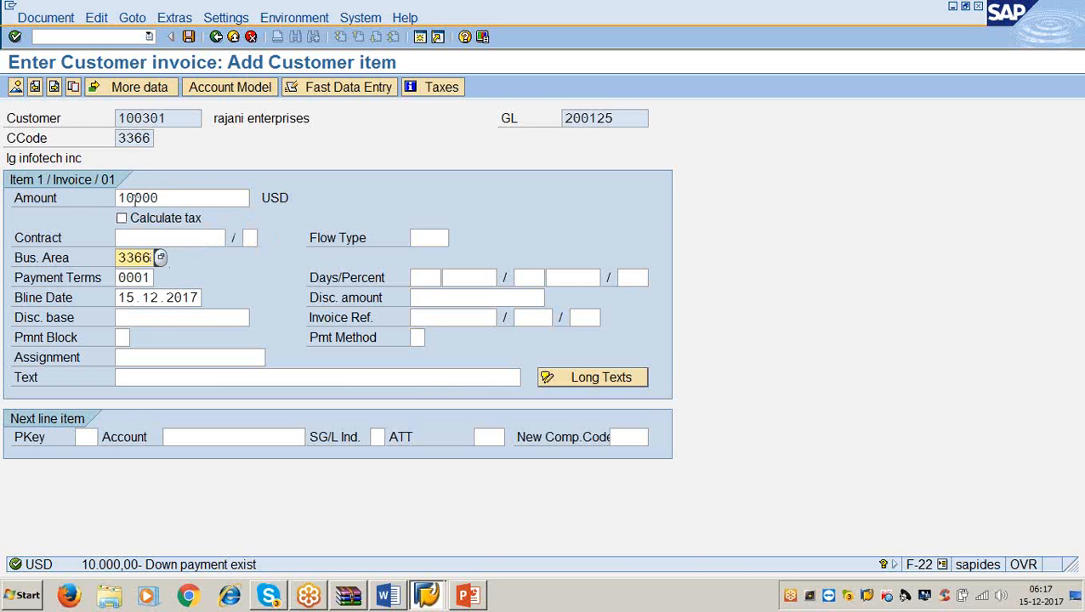
Step: Keep payment terms 0001 and baseline date 15.12.2017, and enter "being goods sold" as the customer item's text
key(Tab)
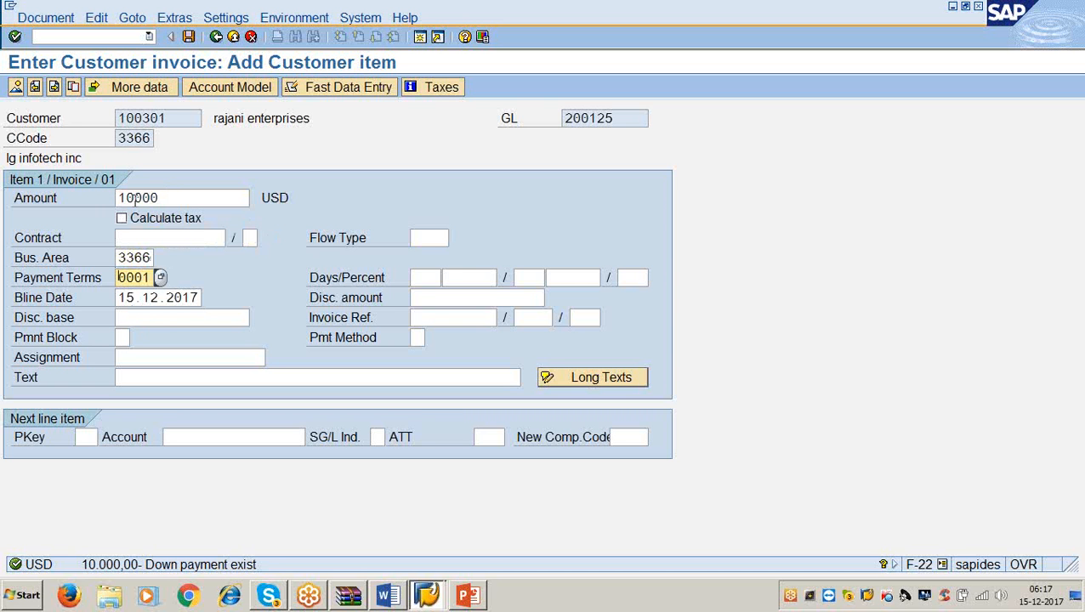
key(Tab)
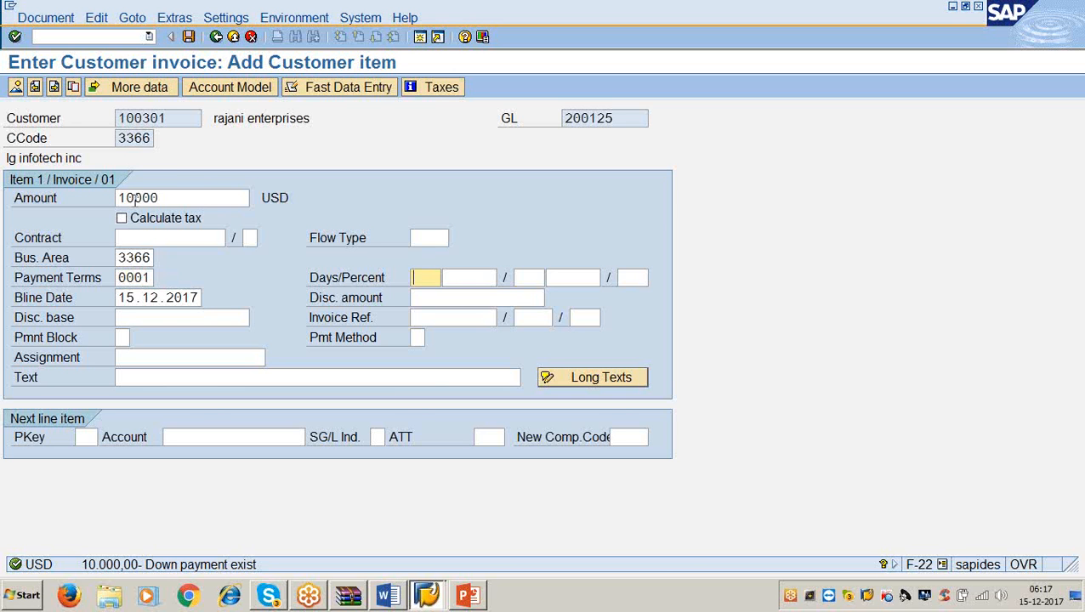
key(Tab)
key(Tab)
key(Tab)
key(Tab)
key(Tab)
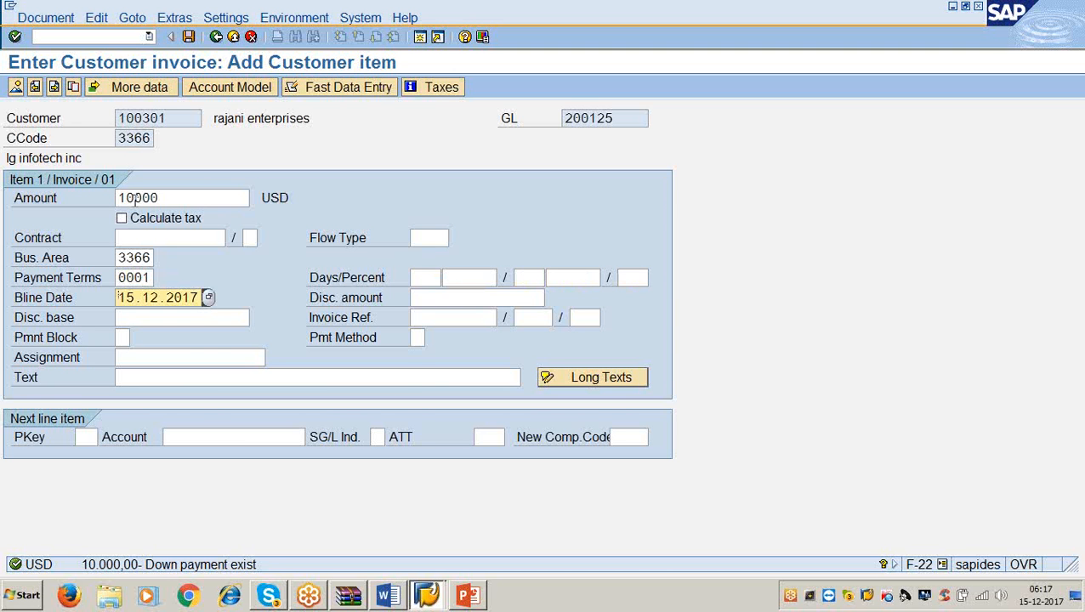
key(Tab)
key(Tab)
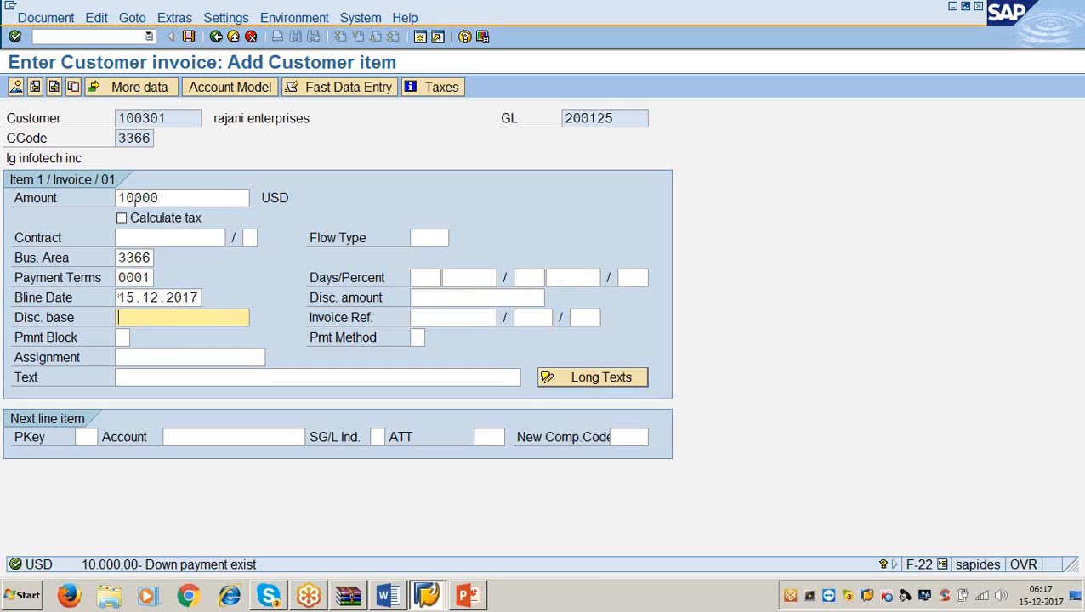
key(Tab)
key(Tab)
key(Tab)
key(Tab)
key(Tab)
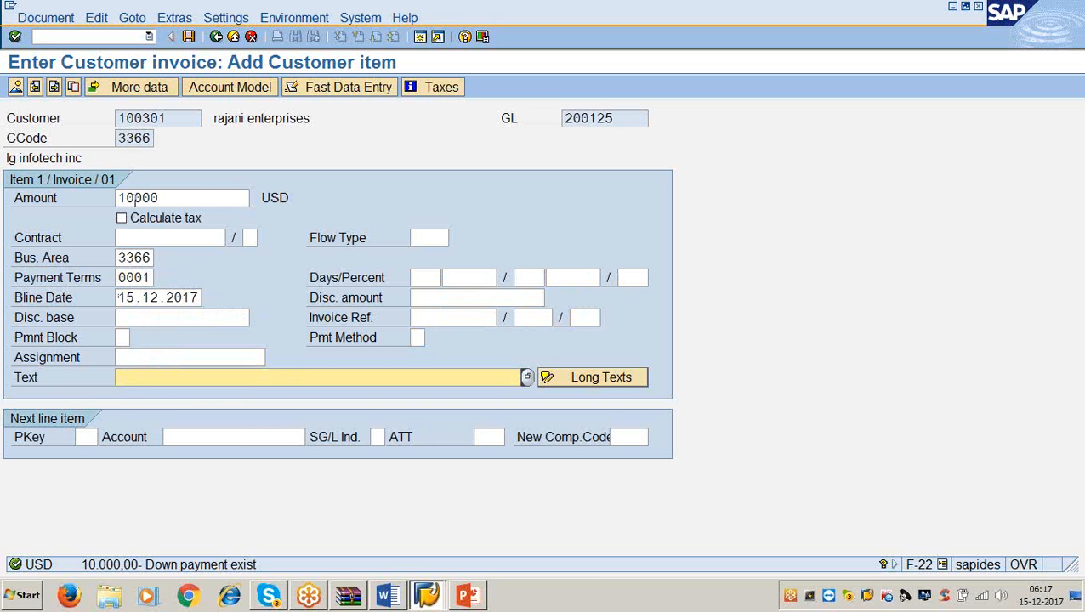
text(being)
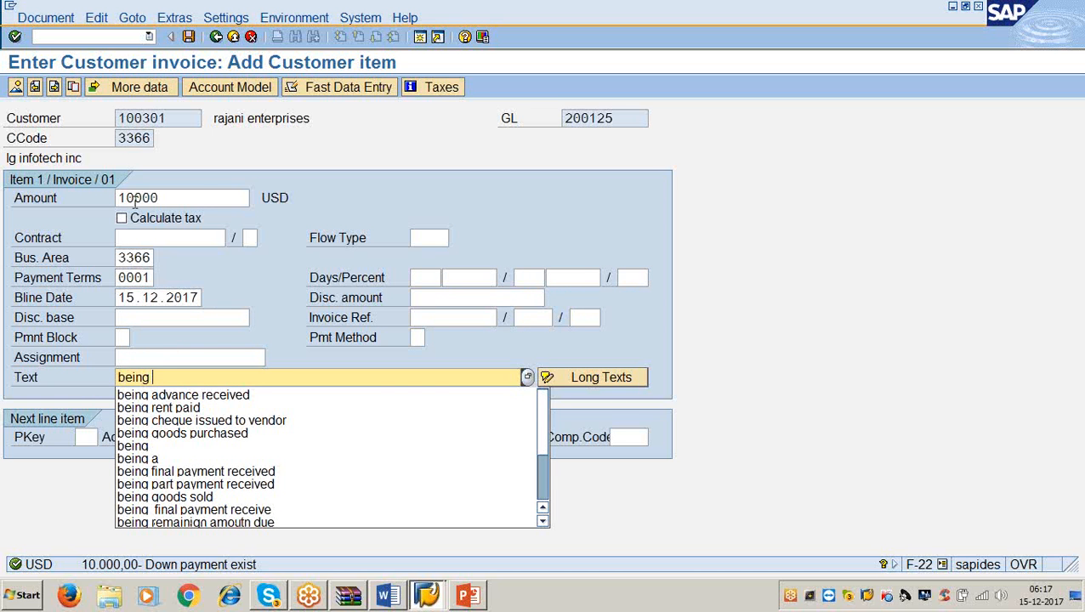
text( goods sold)
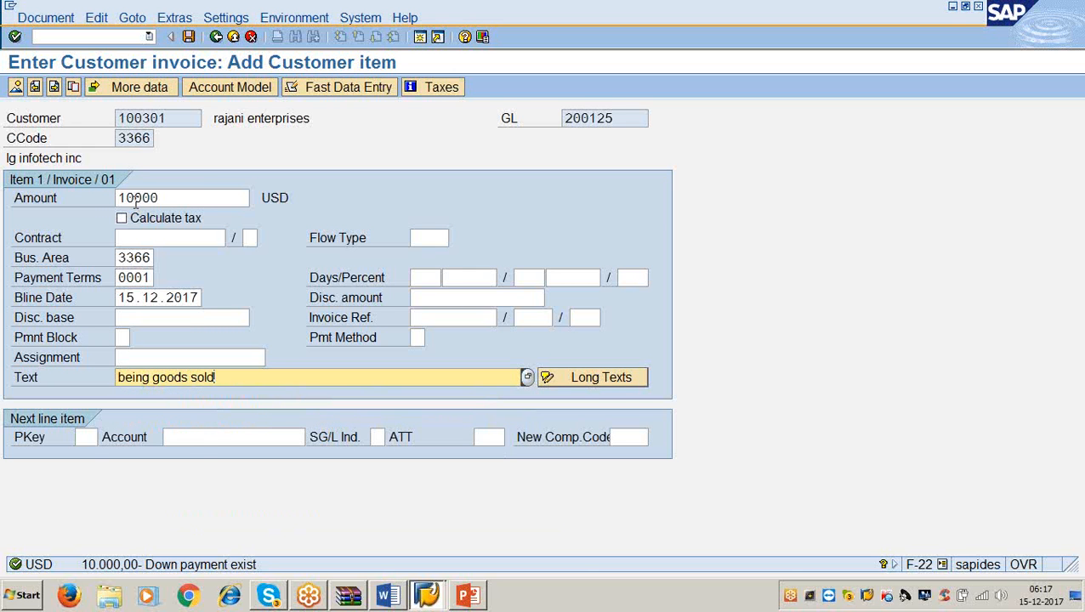
Step: Add the next invoice line item with posting key 50 and the number of the sales G/L account
key(Tab)
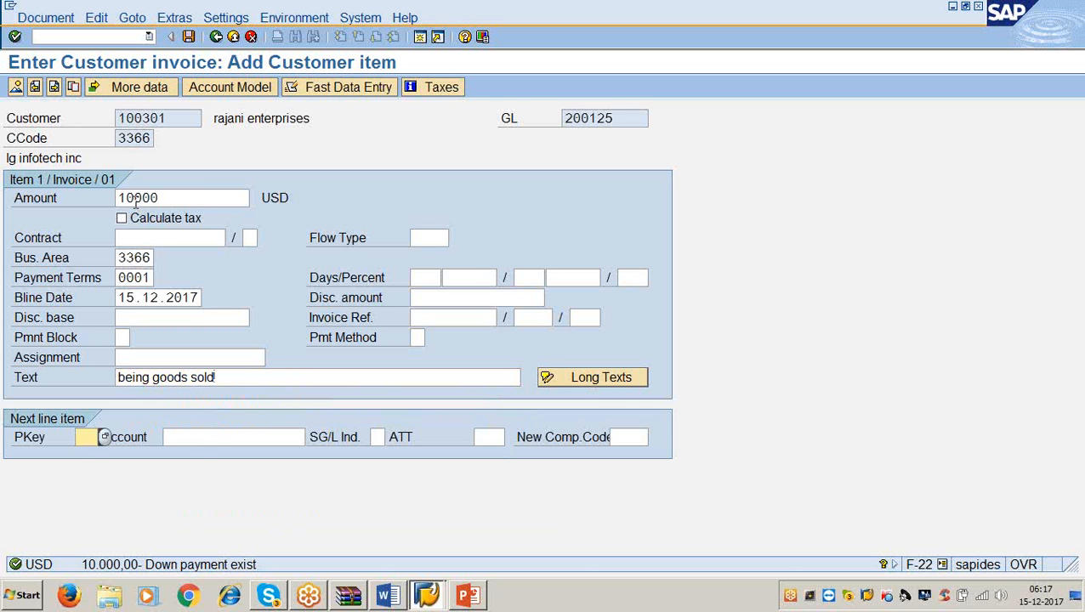
text(50)
key(Tab)
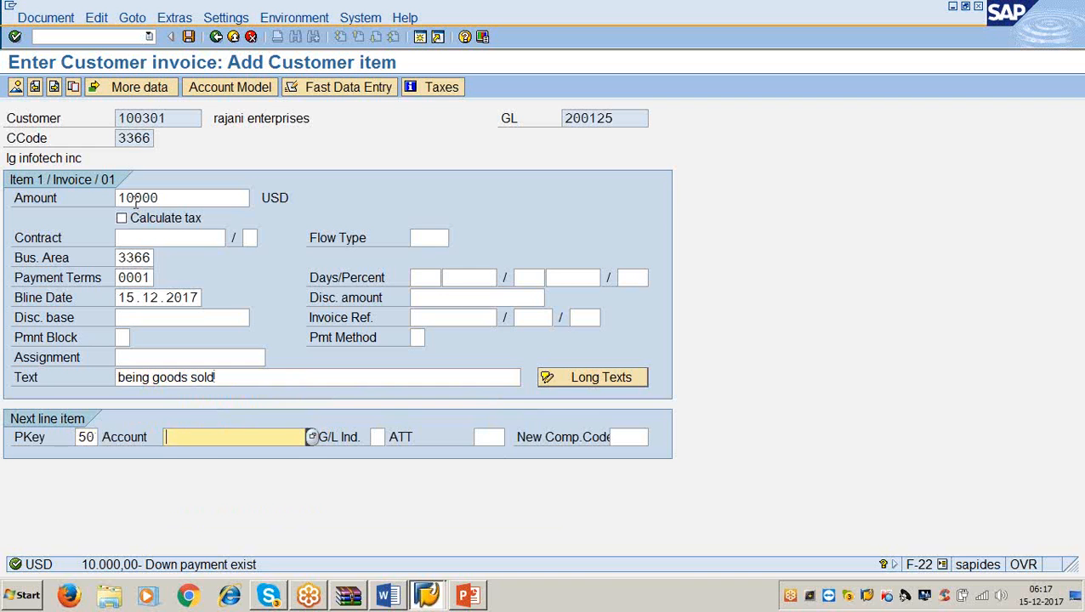
text(300000)
key(Return)
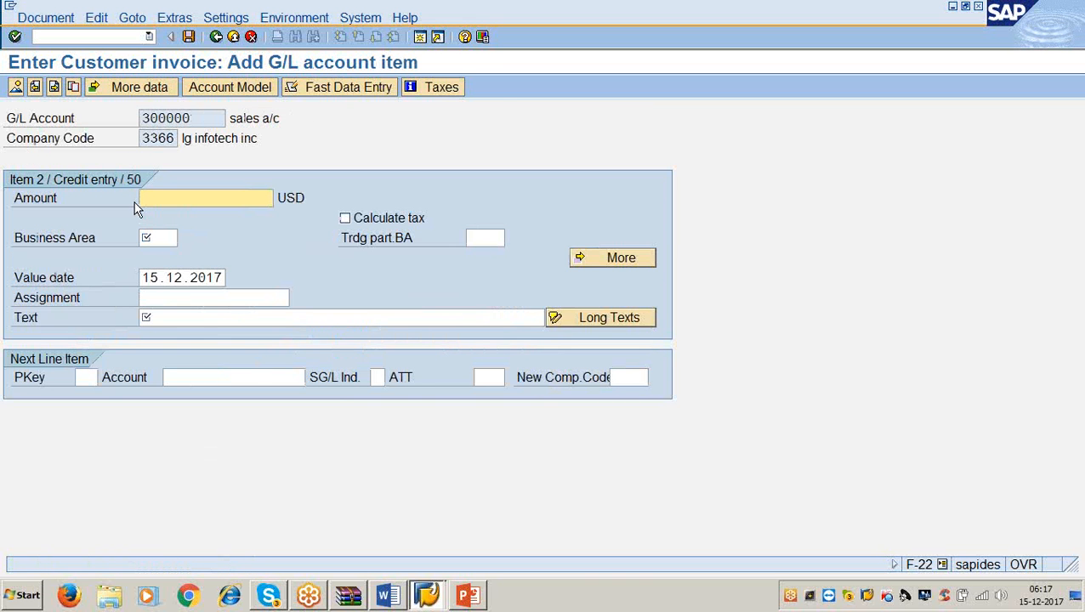
Step: Fill the sales item with amount *, business area 3366 and text +, and post the customer invoice
text(*)
key(Tab)
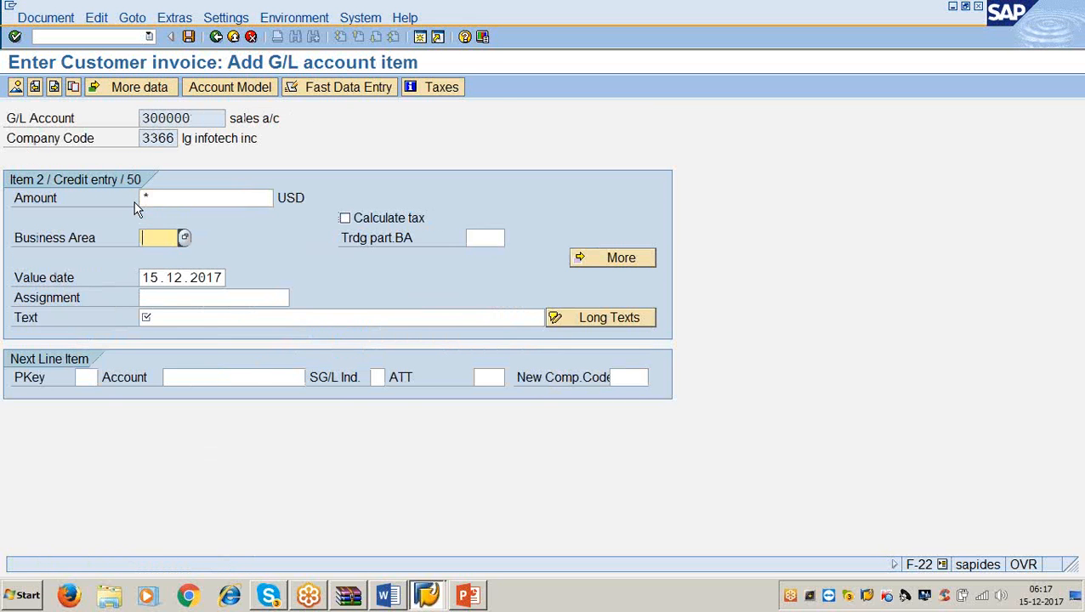
text(3366)
key(Tab)
key(Tab)
key(Tab)
key(Tab)
key(Tab)
text(+)
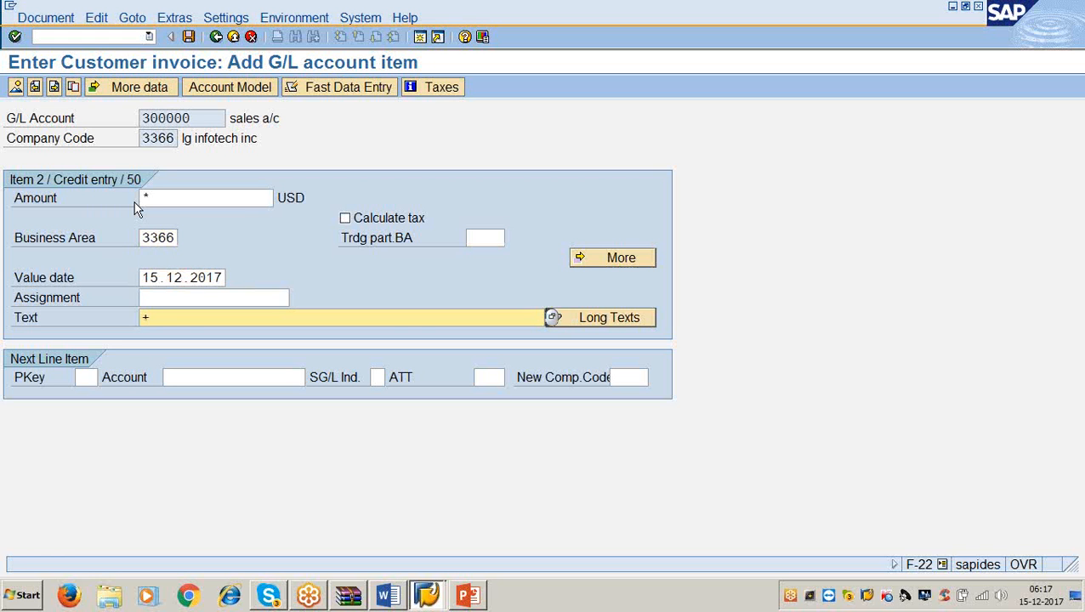
click(189, 37)
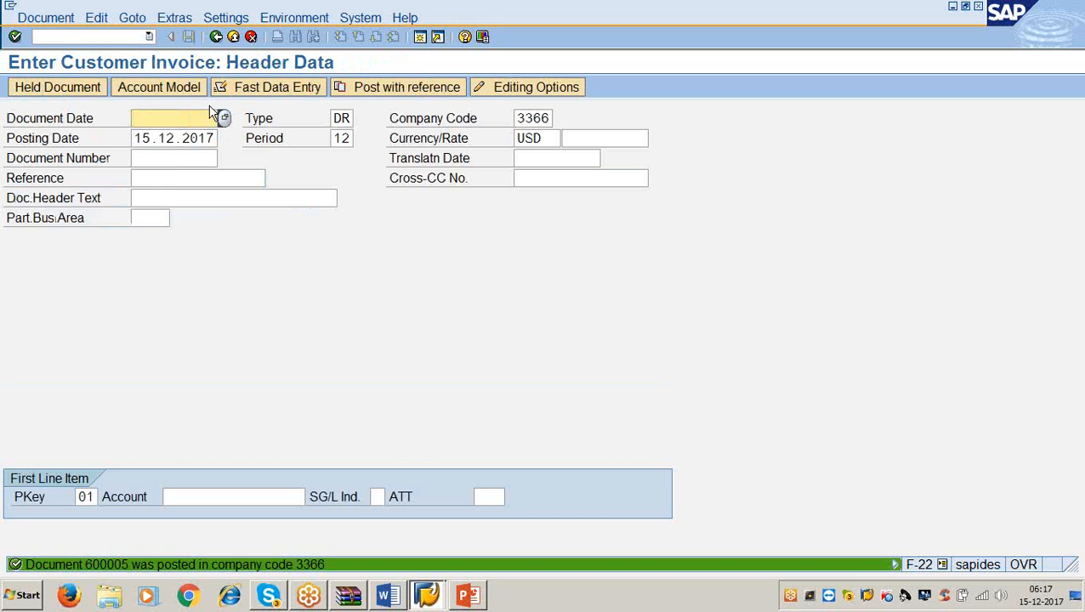
Step: Display the posted invoice document and examine its customer and sales items in the entry view and the general ledger view
click(46, 18)
click(66, 71)
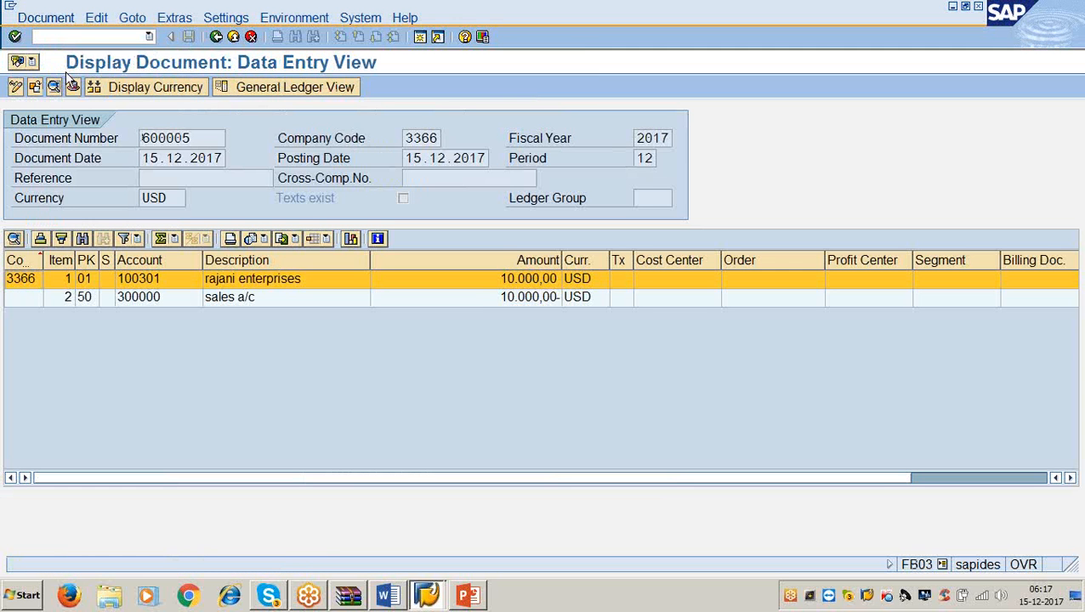
click(229, 284)
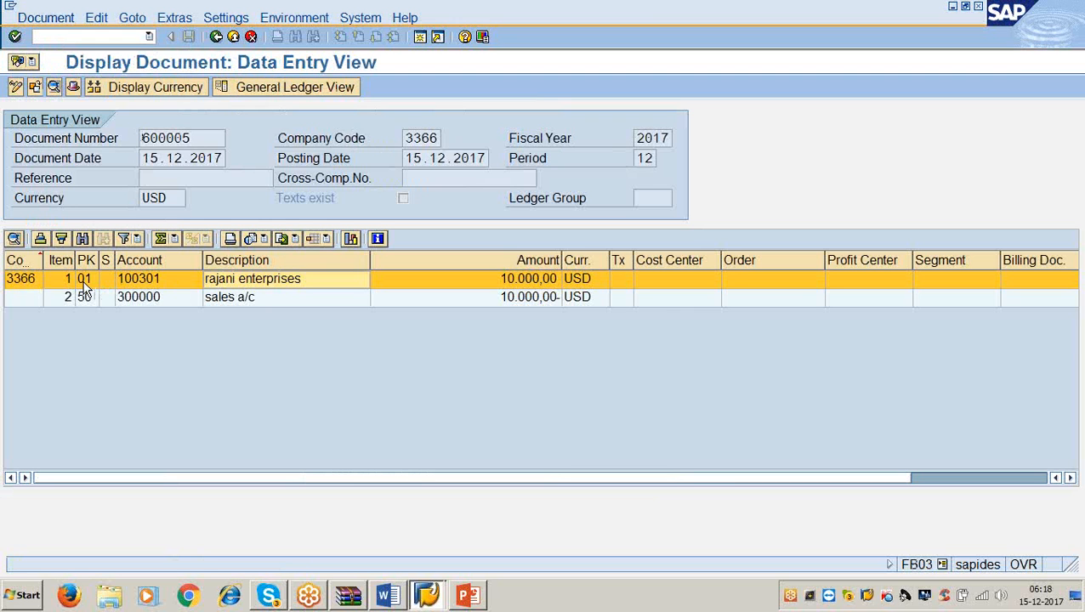
click(218, 308)
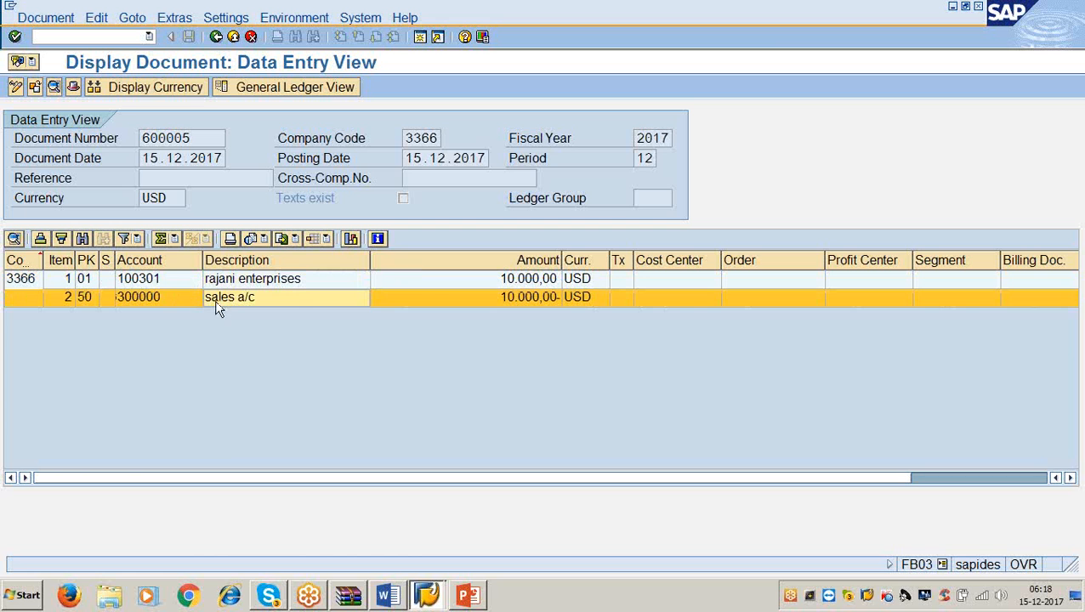
click(233, 286)
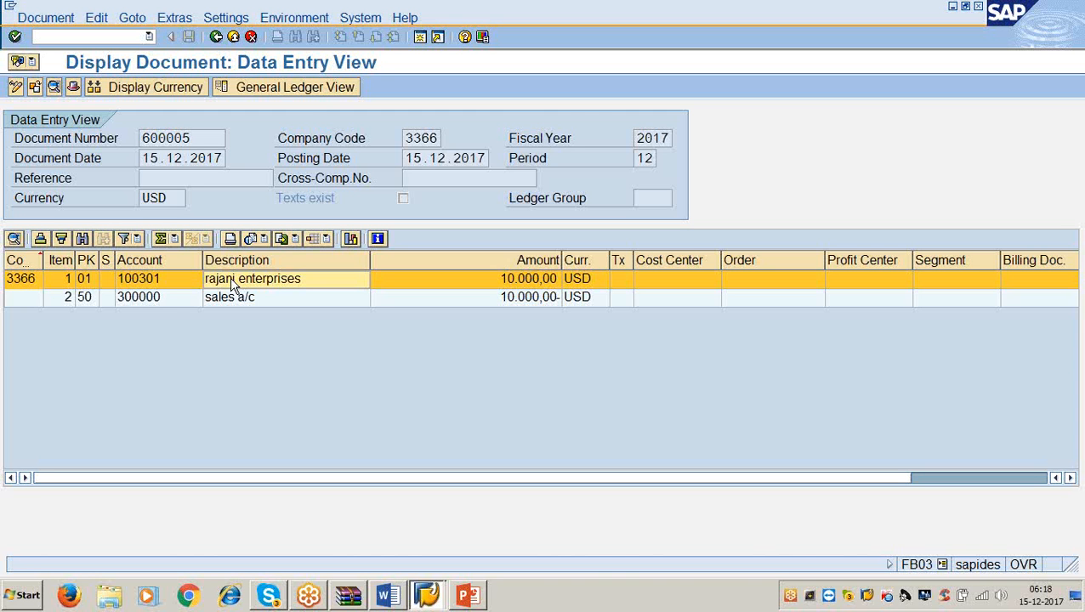
click(297, 88)
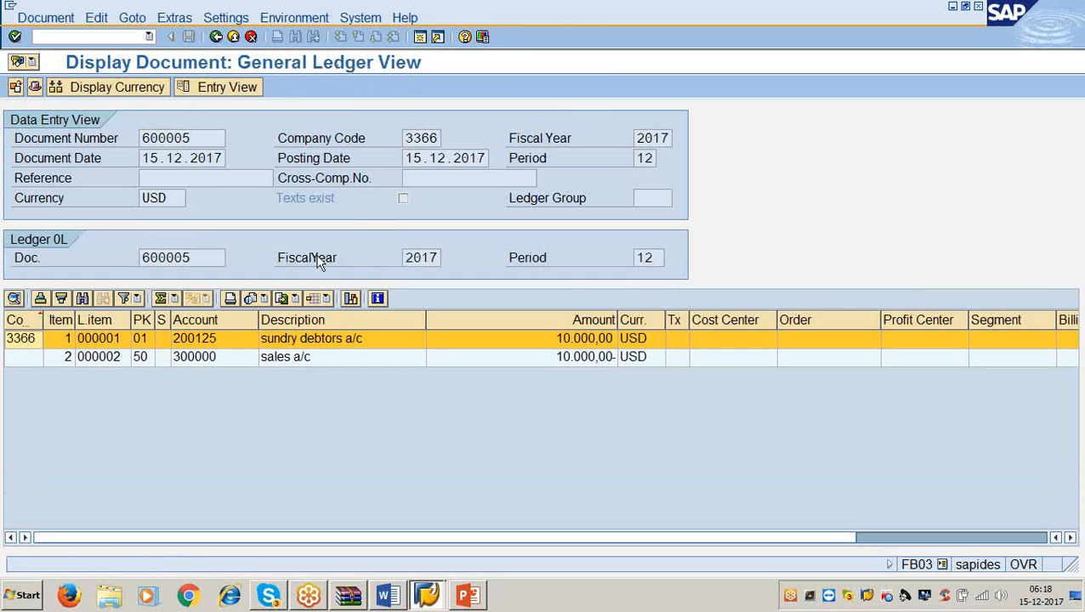
click(330, 340)
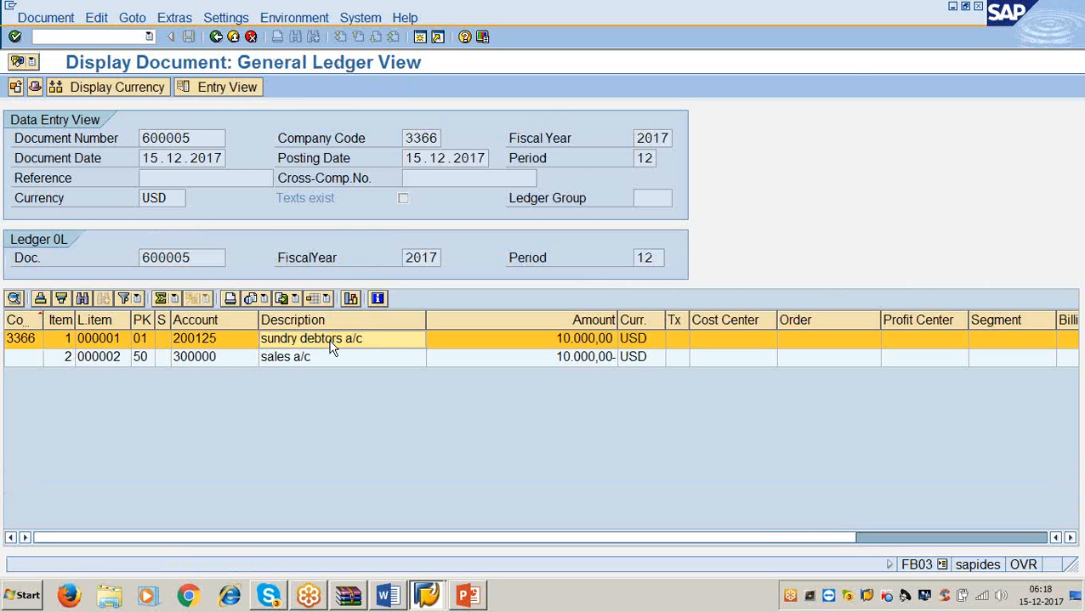
Step: Consult the ACCOUNTS RECEIVABLE Word notes for the party account check, and open transaction FBL5N in SAP
click(389, 597)
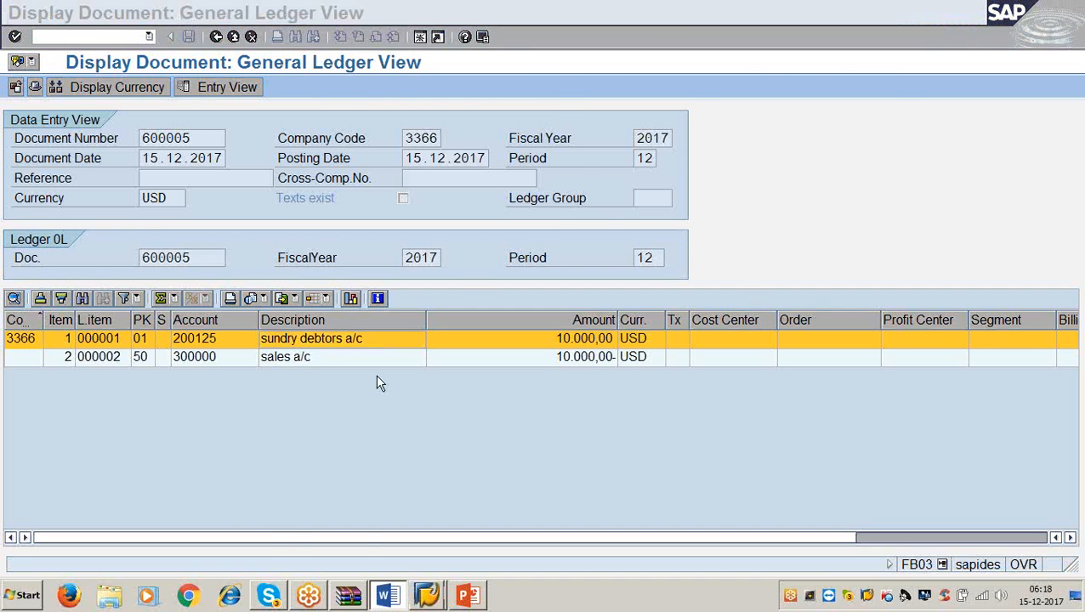
scroll(380, 377, down, 11)
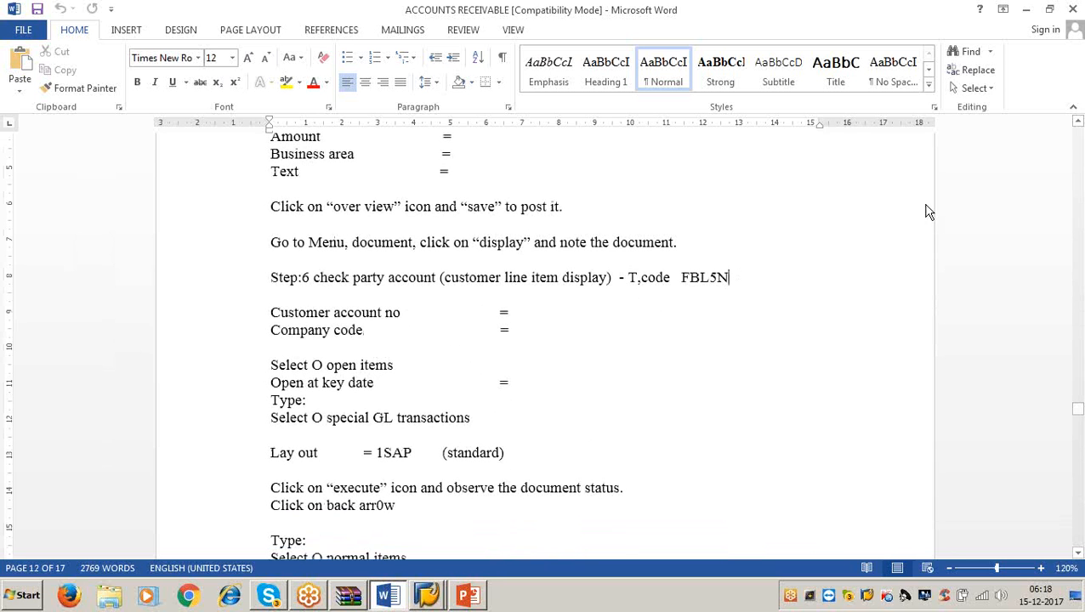
click(1025, 11)
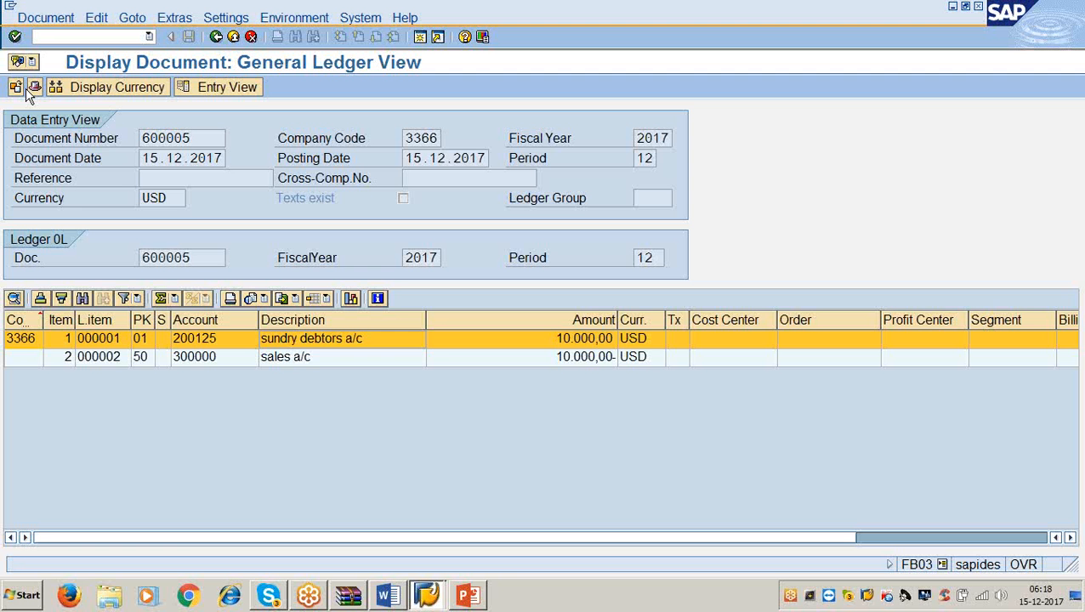
text(/nfbl5n)
key(Return)
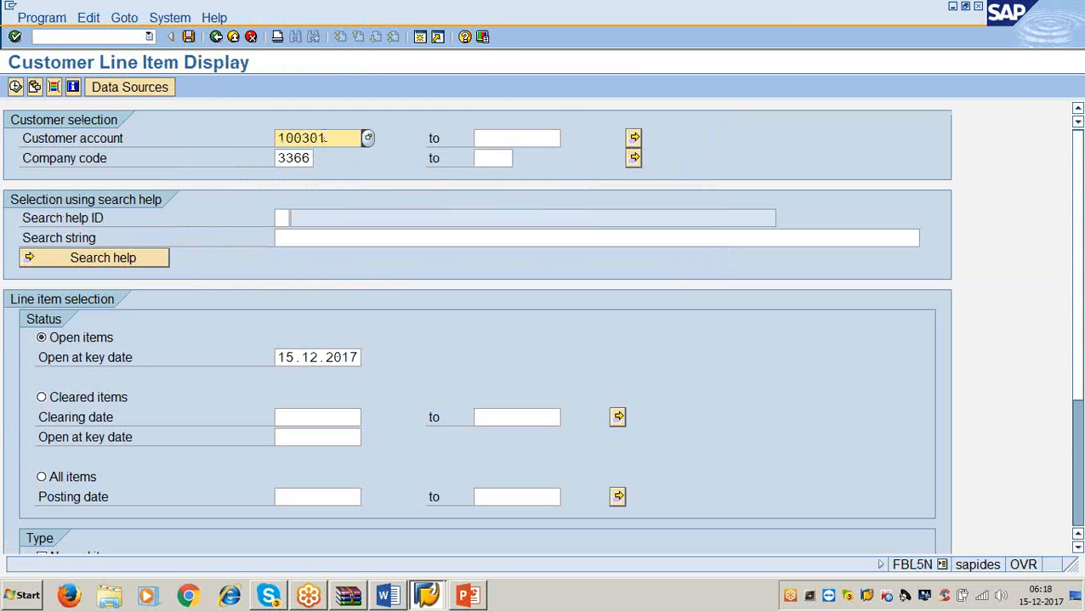
Step: Run the customer line item display for open special G/L transactions at key date 15.12.2017 with layout 1SAP, checking the selections against the Word notes
click(342, 133)
scroll(375, 211, down, 3)
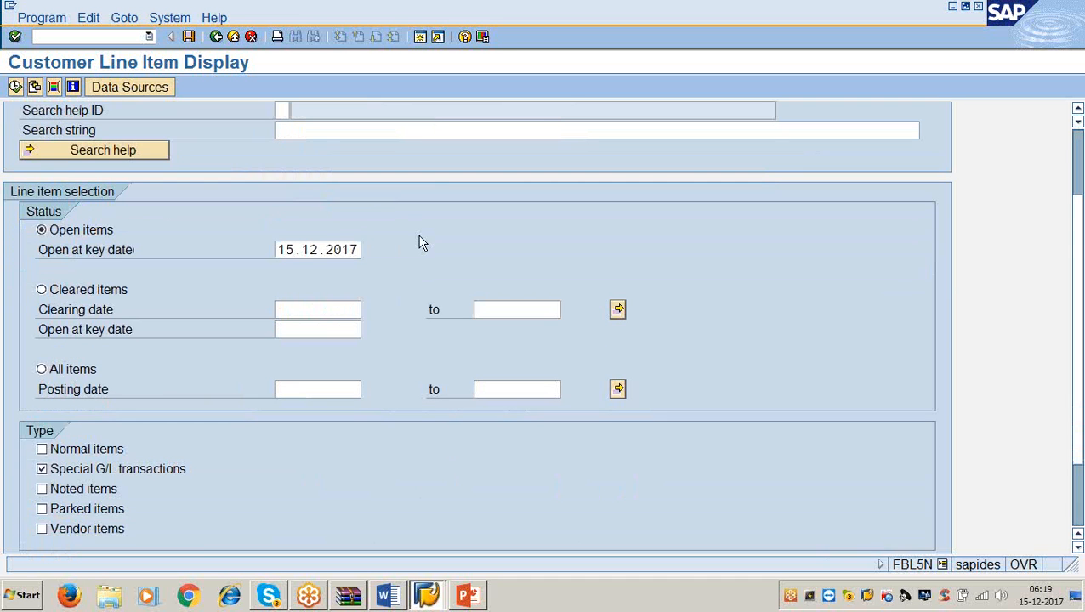
scroll(420, 244, down, 2)
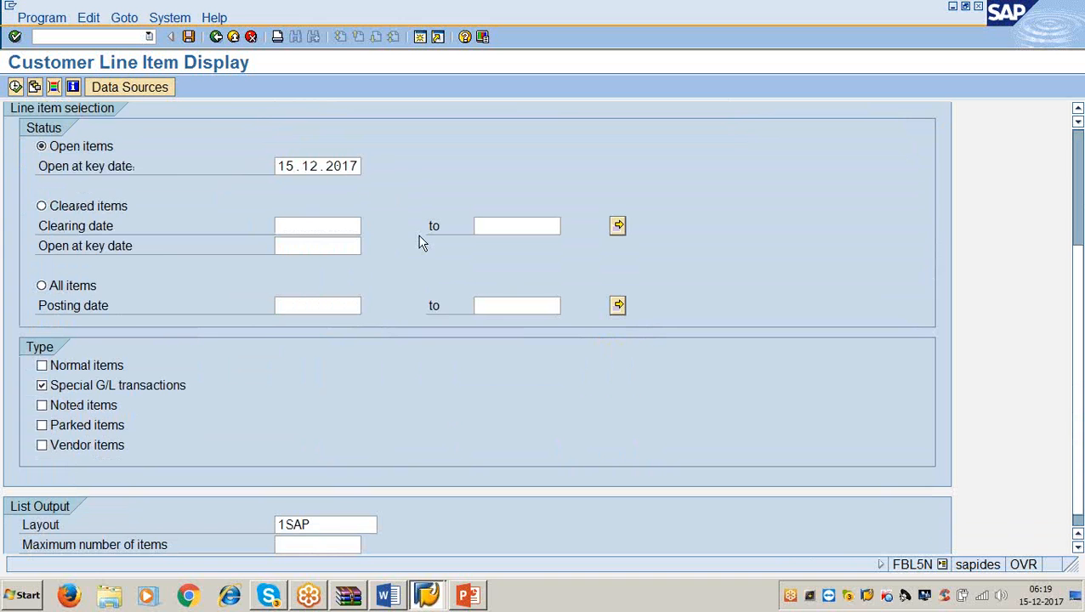
scroll(420, 244, down, 1)
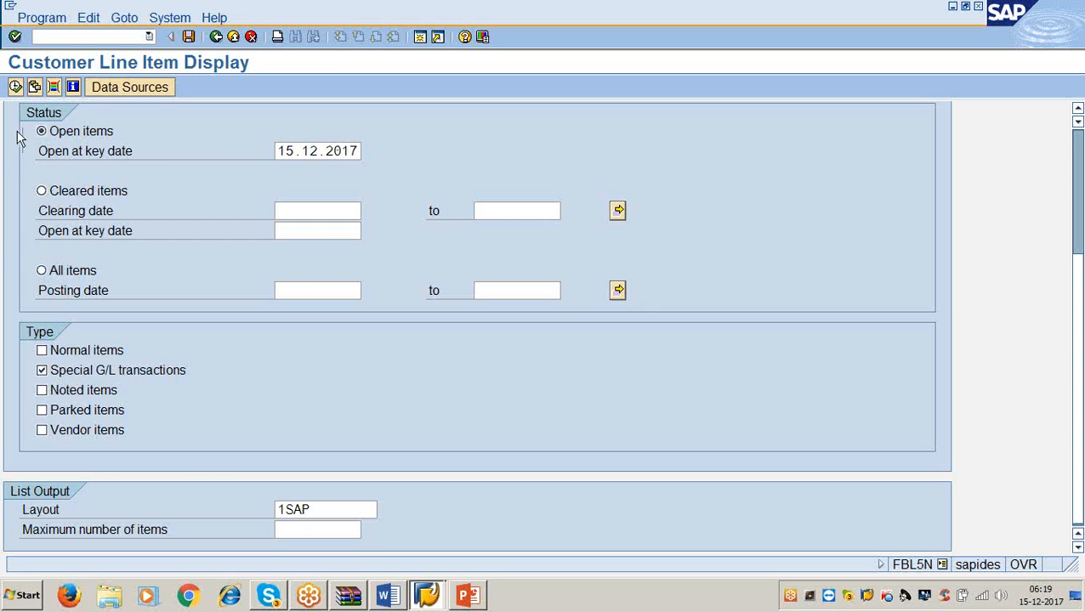
click(388, 598)
scroll(666, 414, down, 5)
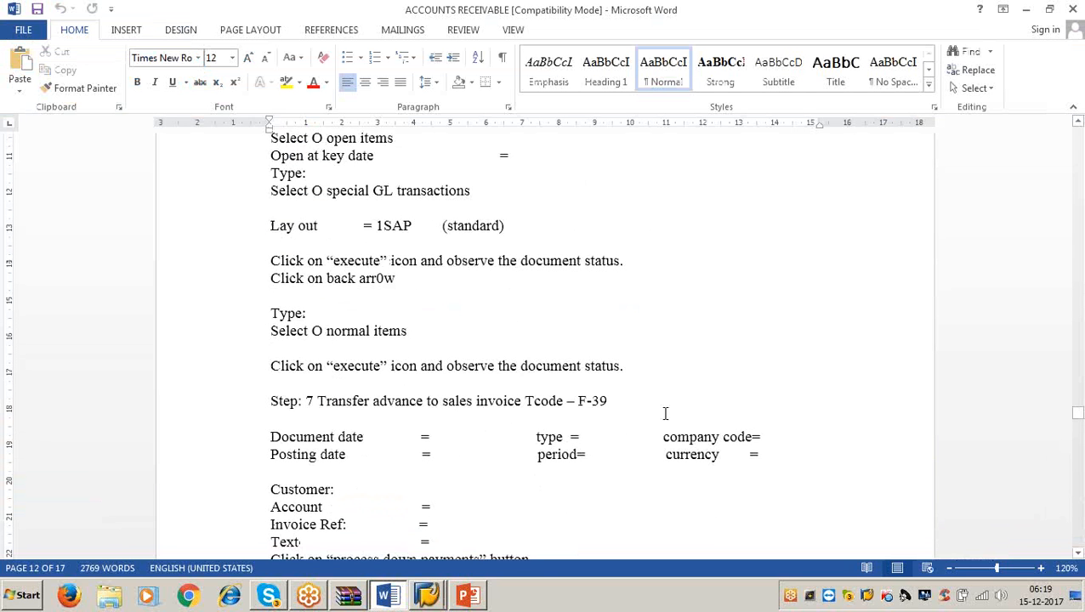
click(1027, 9)
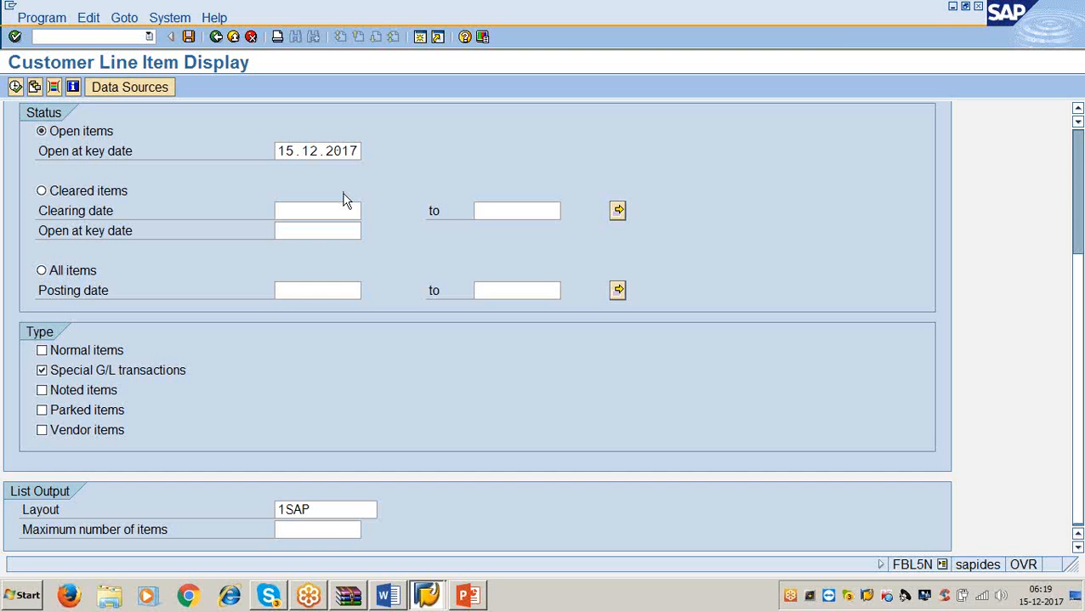
click(15, 87)
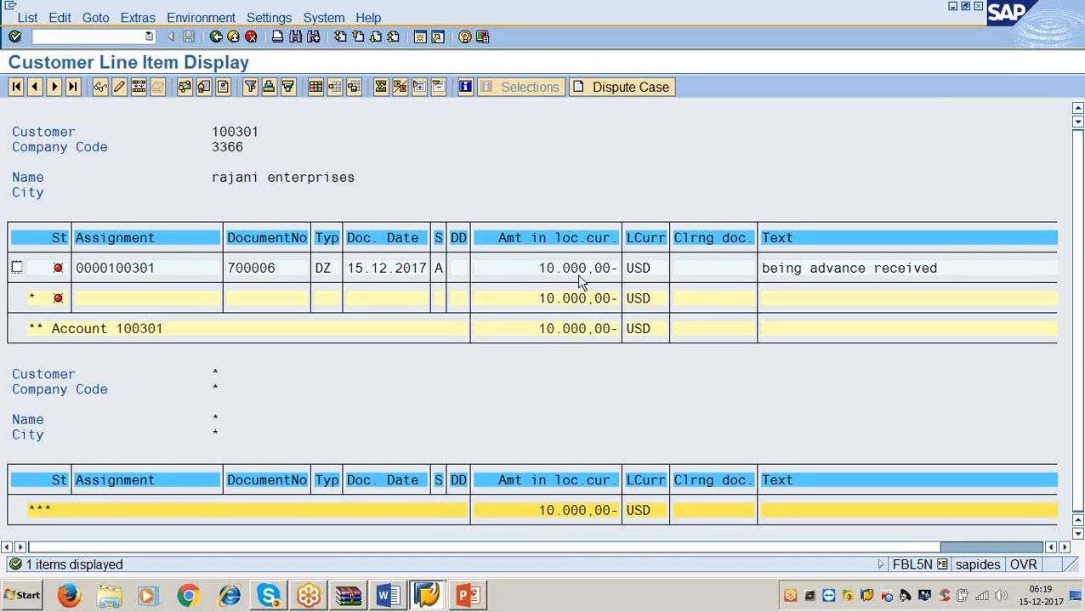
Step: Review the normal and special customer accounts on slide 8 of the PowerPoint presentation, and return to the SAP line item list
click(467, 597)
click(115, 393)
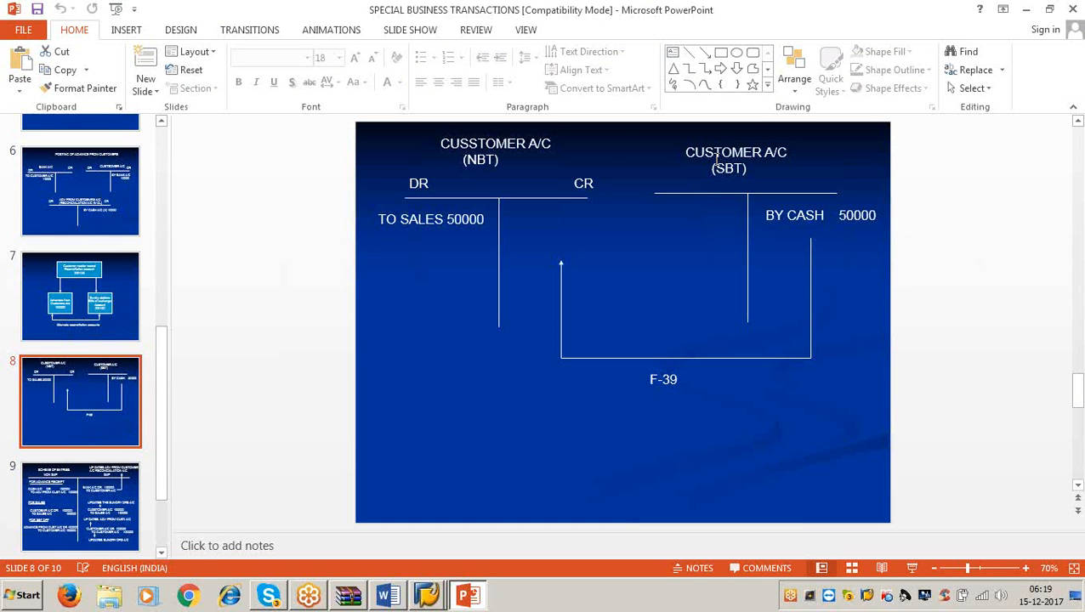
click(499, 160)
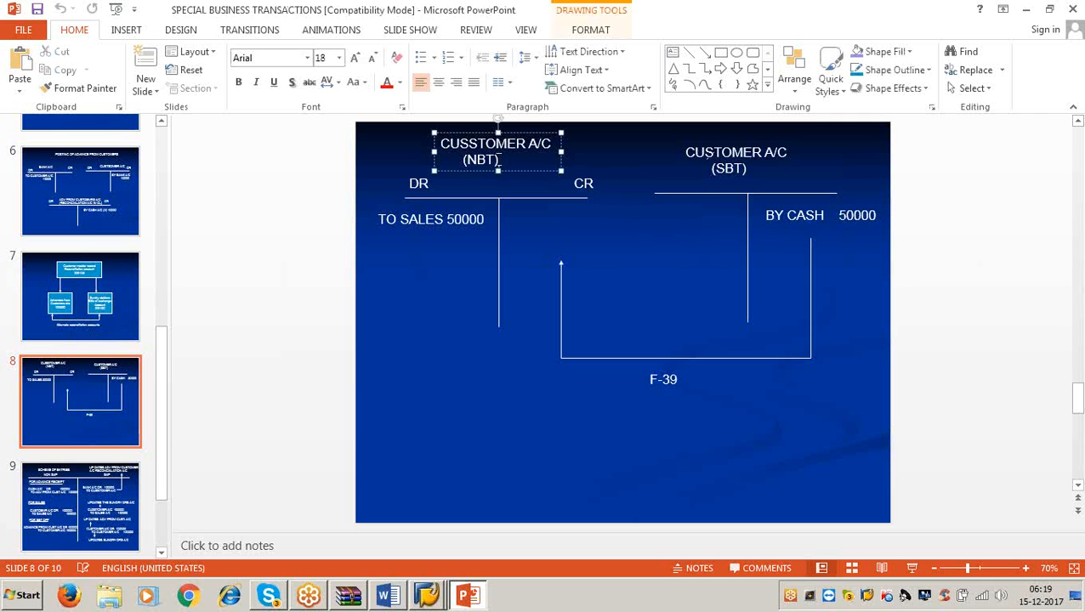
click(745, 170)
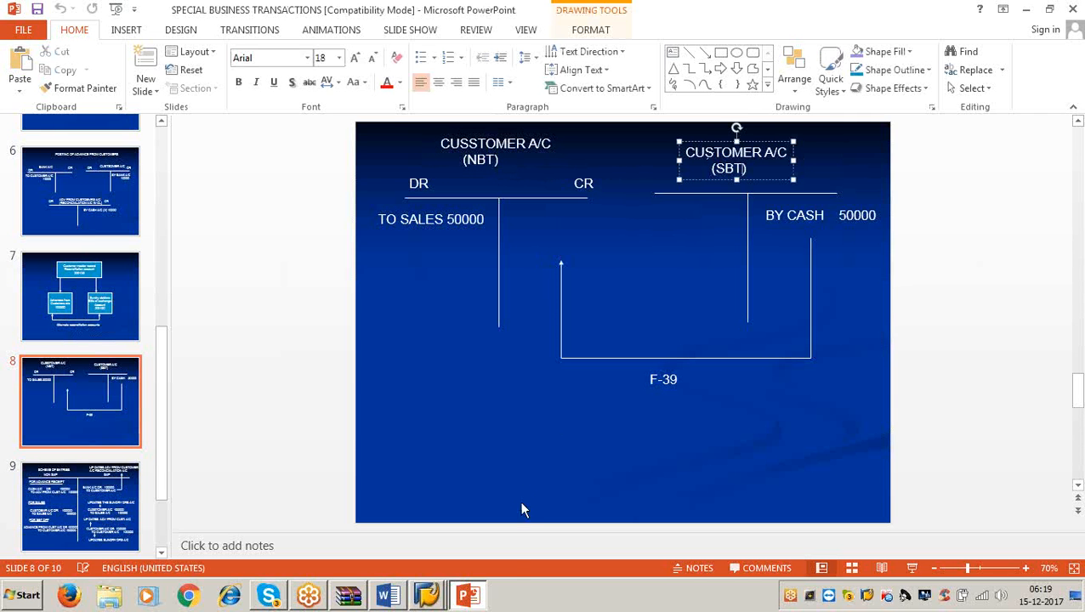
click(429, 595)
click(426, 561)
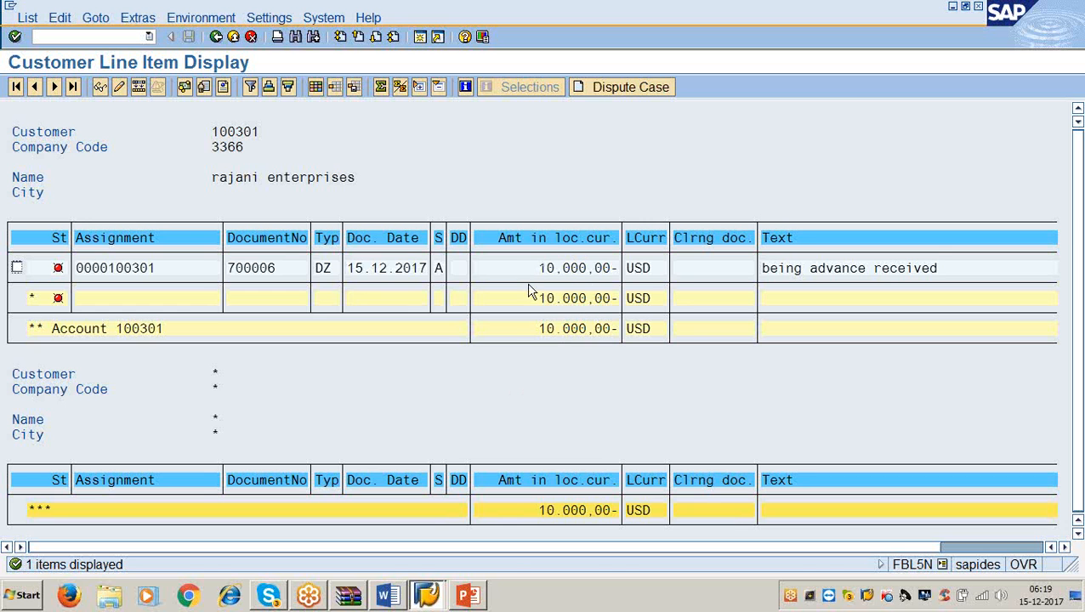
Step: Examine the cash amount under the special customer account (SBT) on the PowerPoint slide, and go back to SAP
click(476, 595)
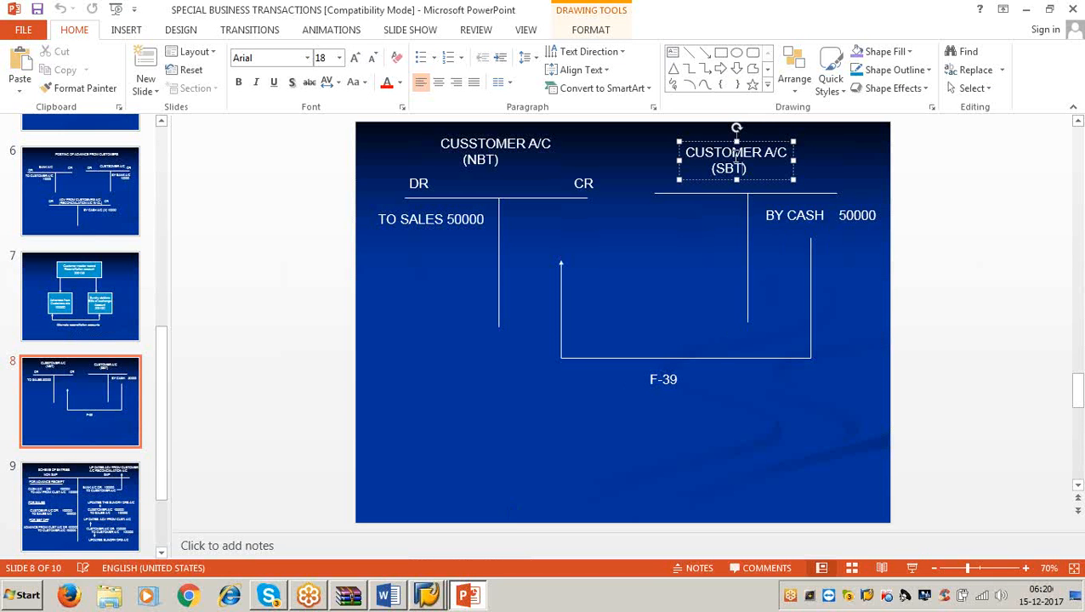
click(854, 214)
double_click(854, 214)
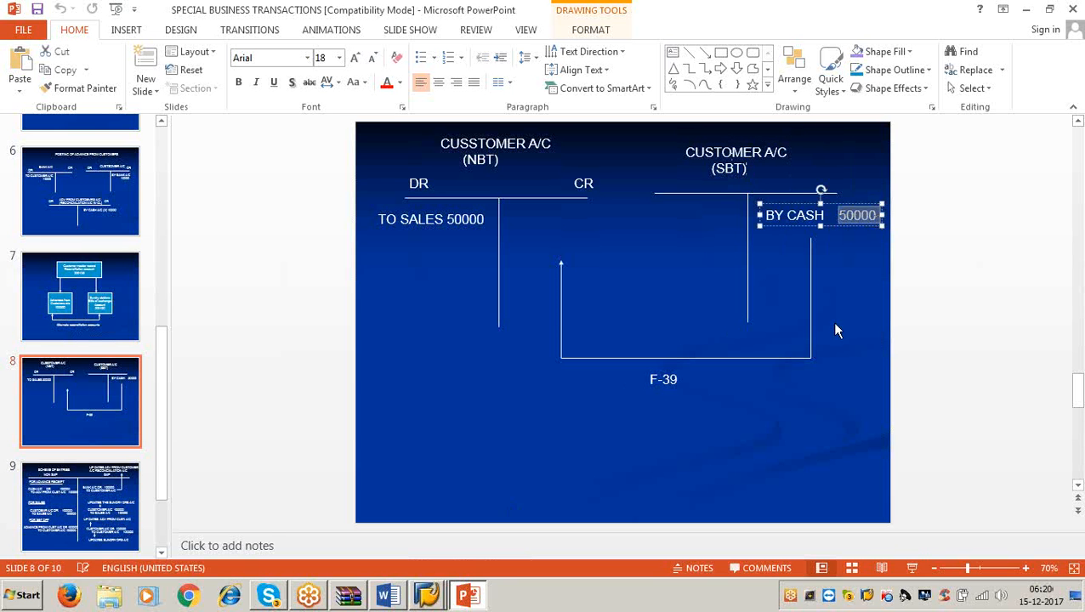
click(1026, 10)
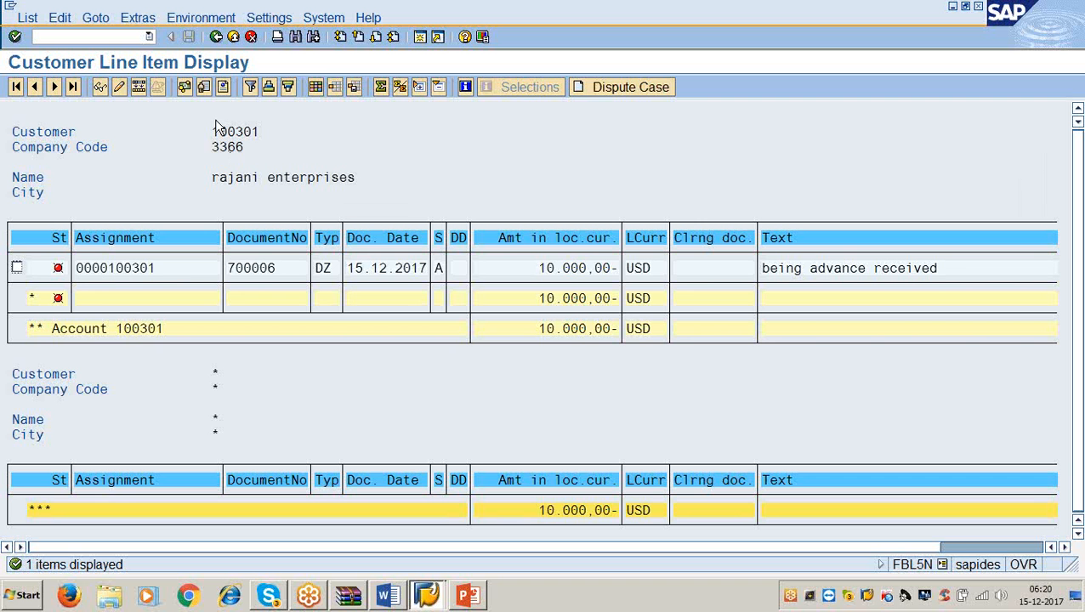
Step: Rerun the customer line item display with Normal items selected instead of Special G/L transactions
click(217, 38)
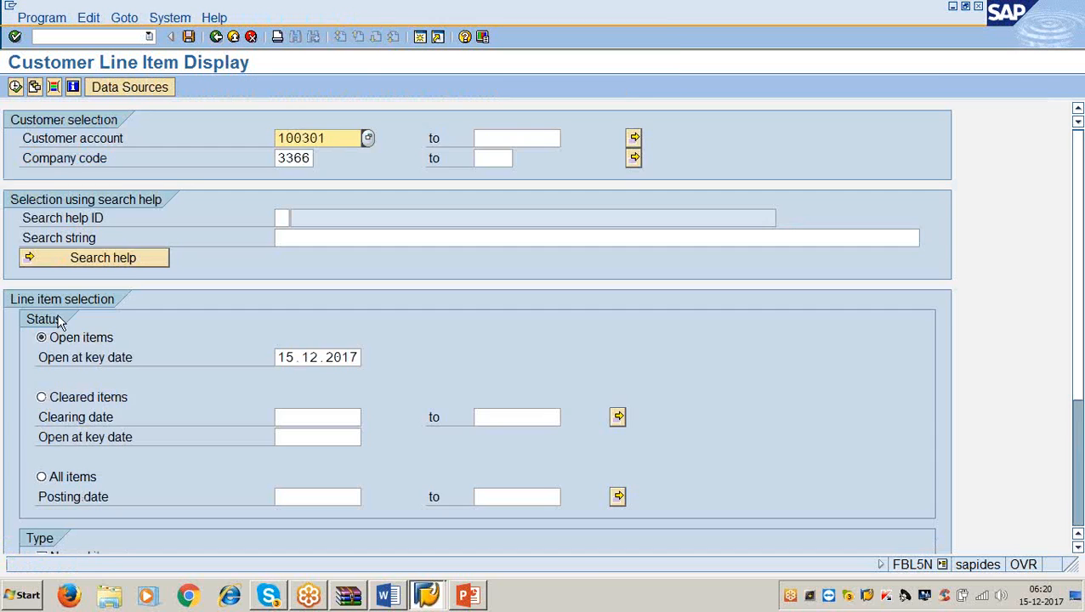
scroll(82, 458, down, 3)
scroll(82, 458, down, 1)
click(42, 410)
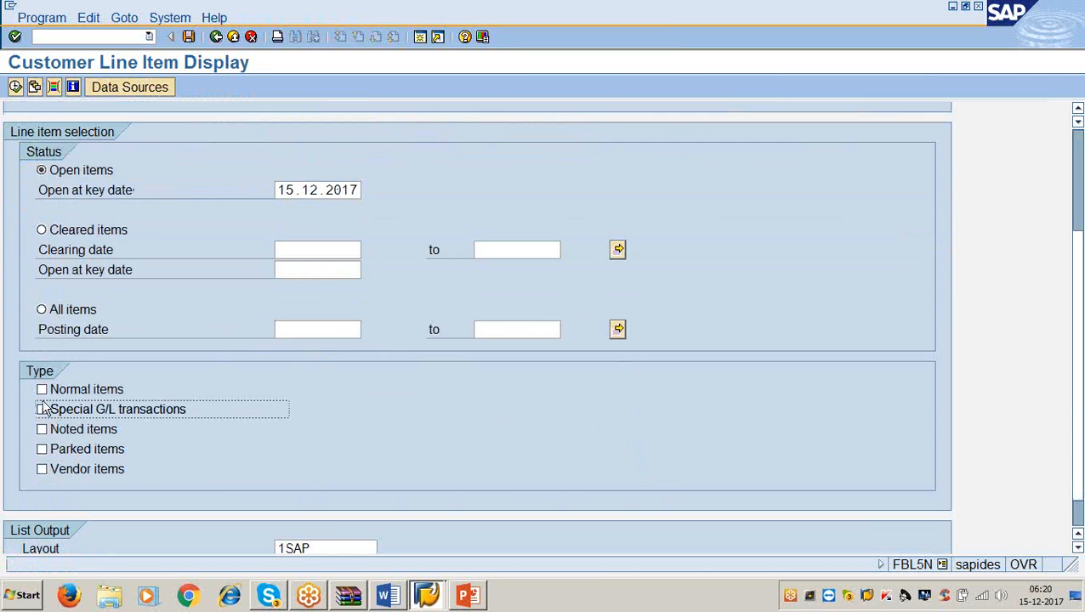
click(42, 390)
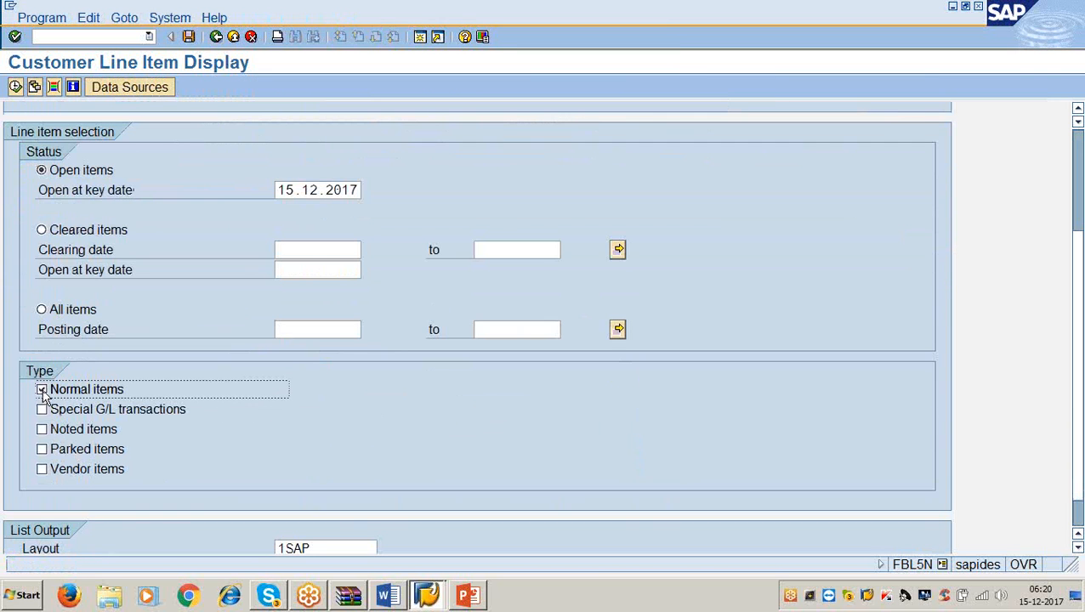
click(17, 87)
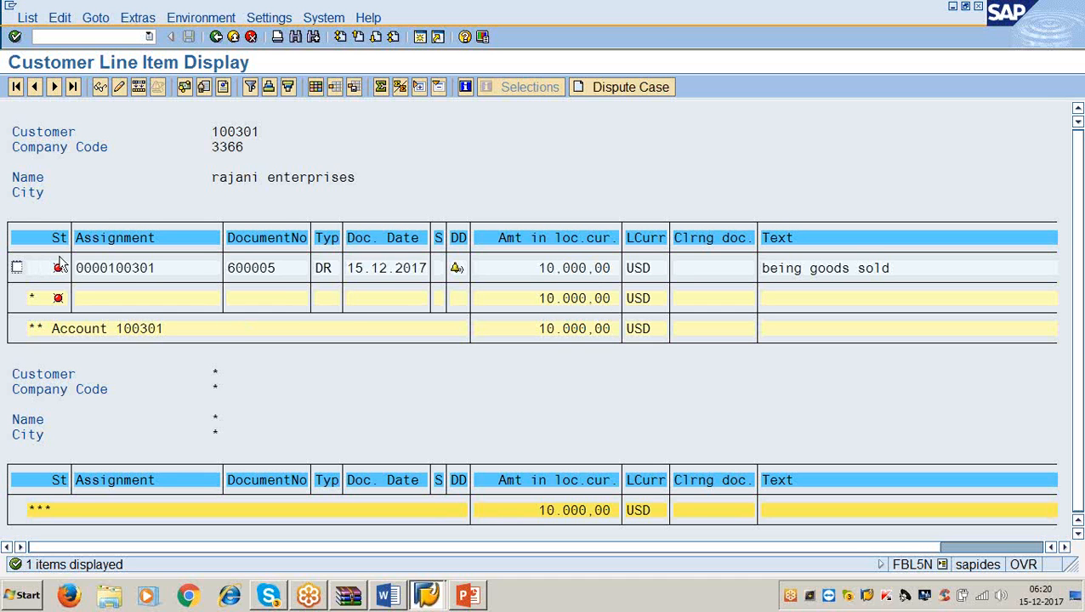
Step: Check the status of the normal open item, and compare it with the normal customer account (NBT) on the PowerPoint slide
mouse_move(59, 270)
click(467, 598)
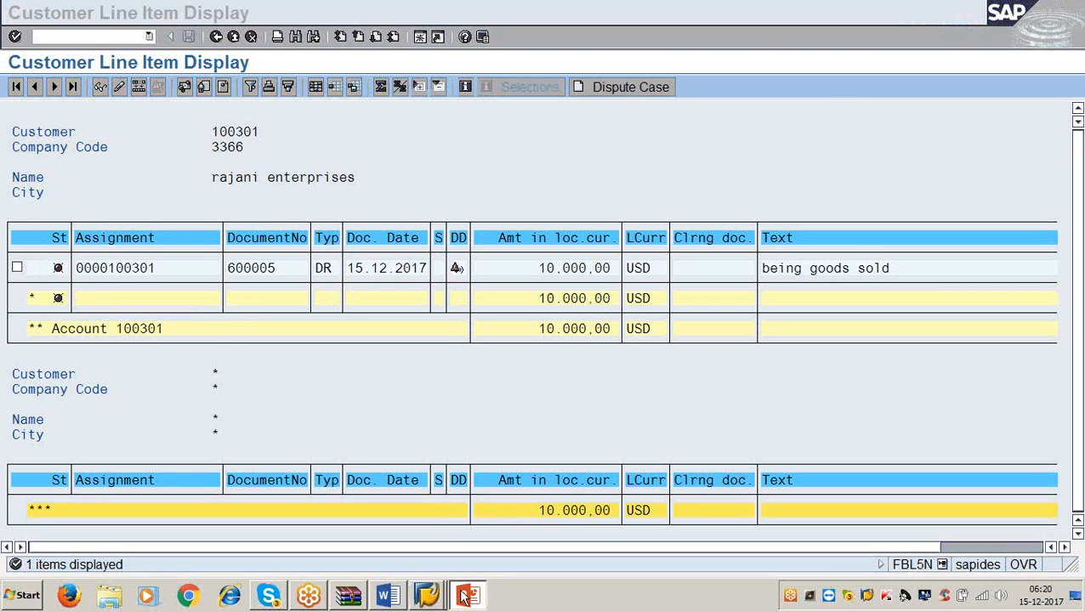
click(478, 144)
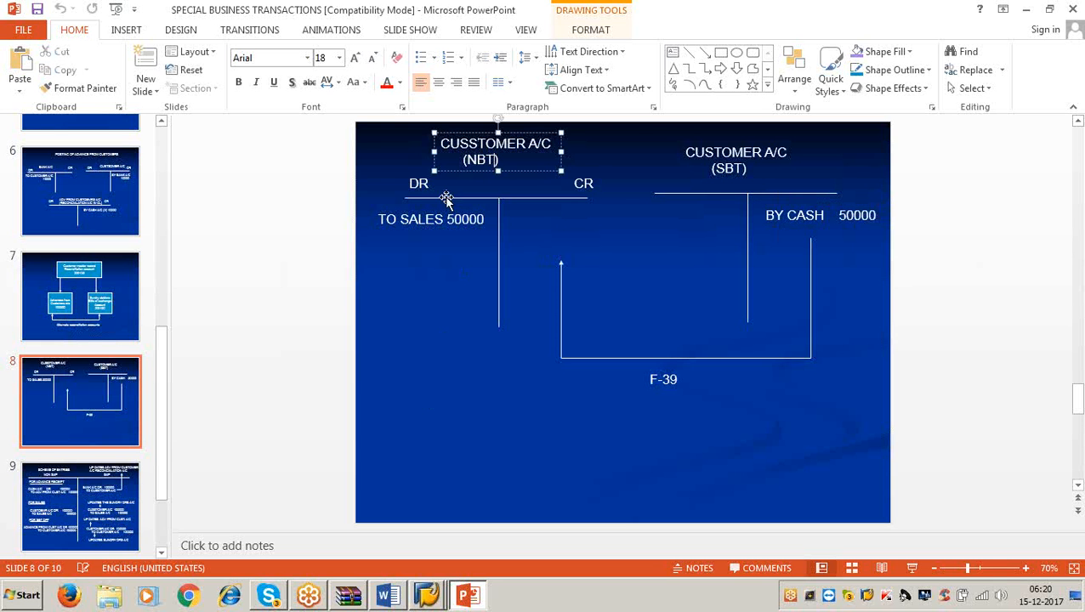
Step: Review the sales entry under the normal customer account (NBT) on the PowerPoint slide, and return to SAP
click(428, 219)
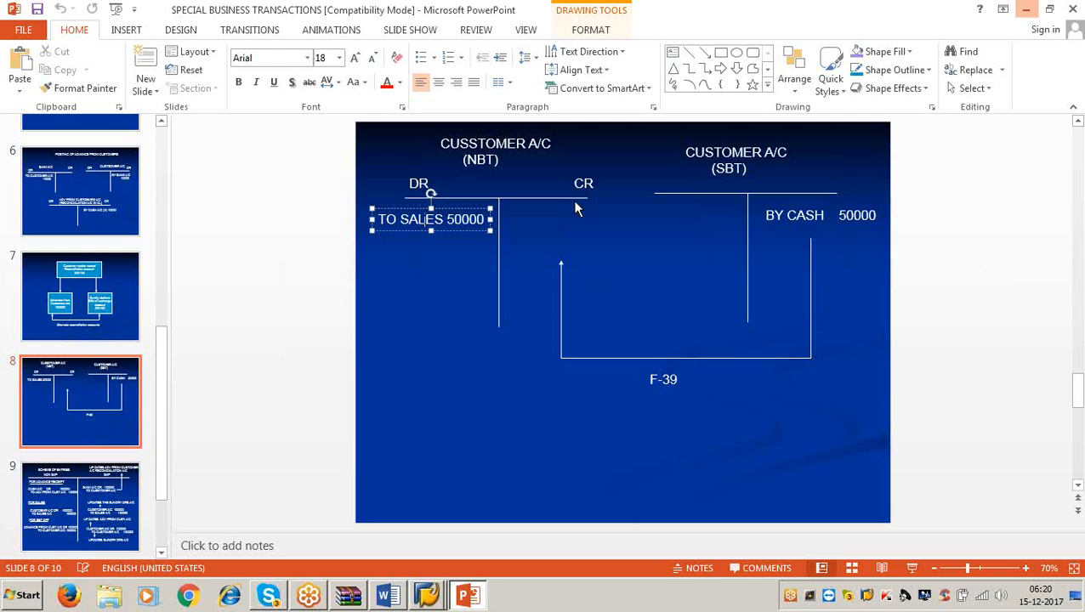
key(alt+Tab)
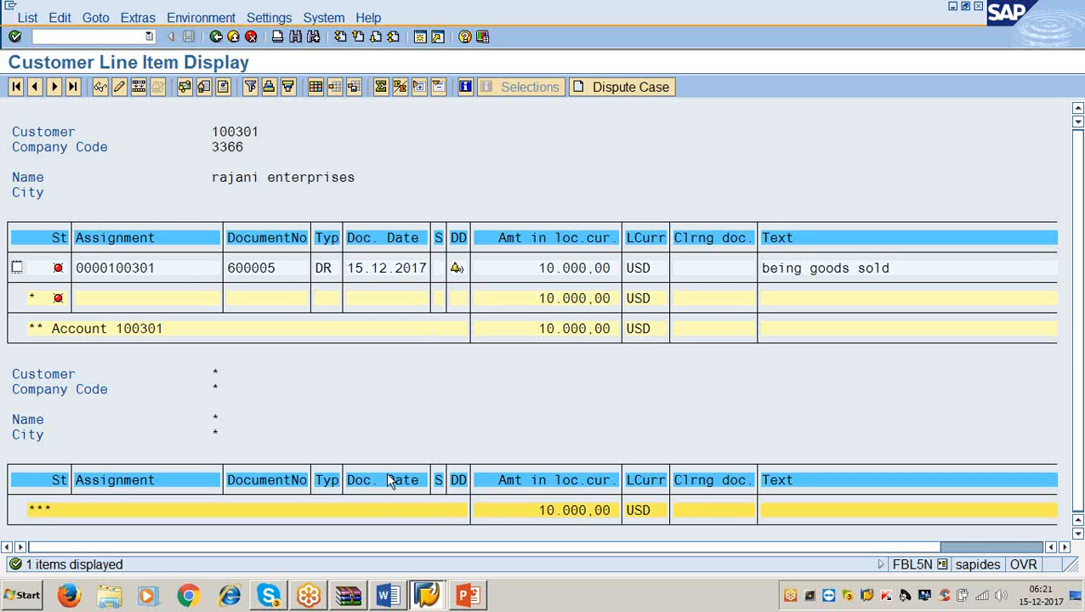
Step: Open transaction FD10N in a new SAP session and run the customer balance display for company code 3366, fiscal year 2017
click(420, 36)
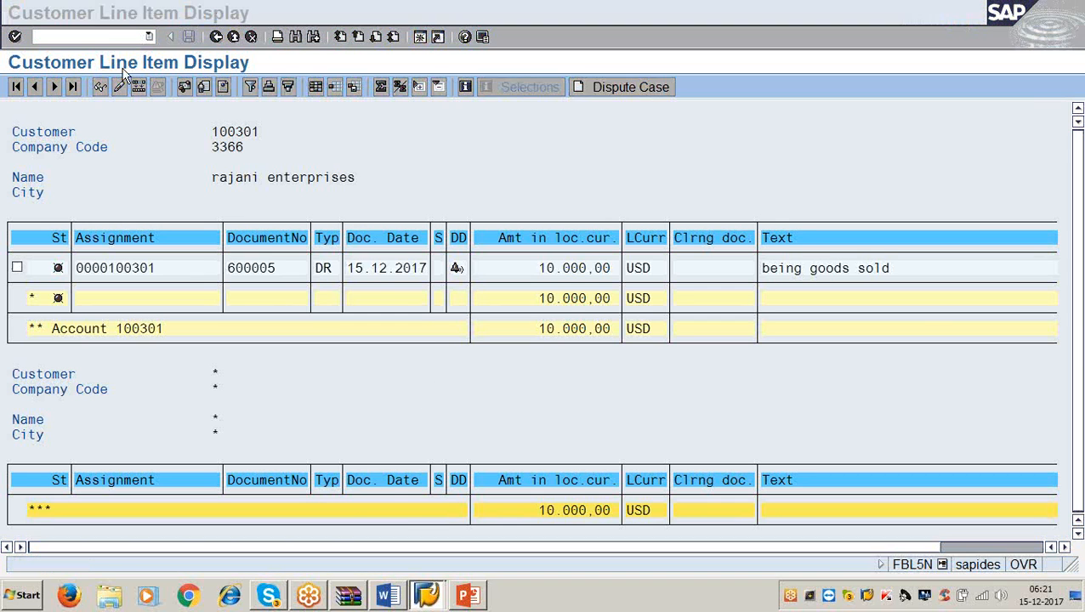
text(/nfd10n)
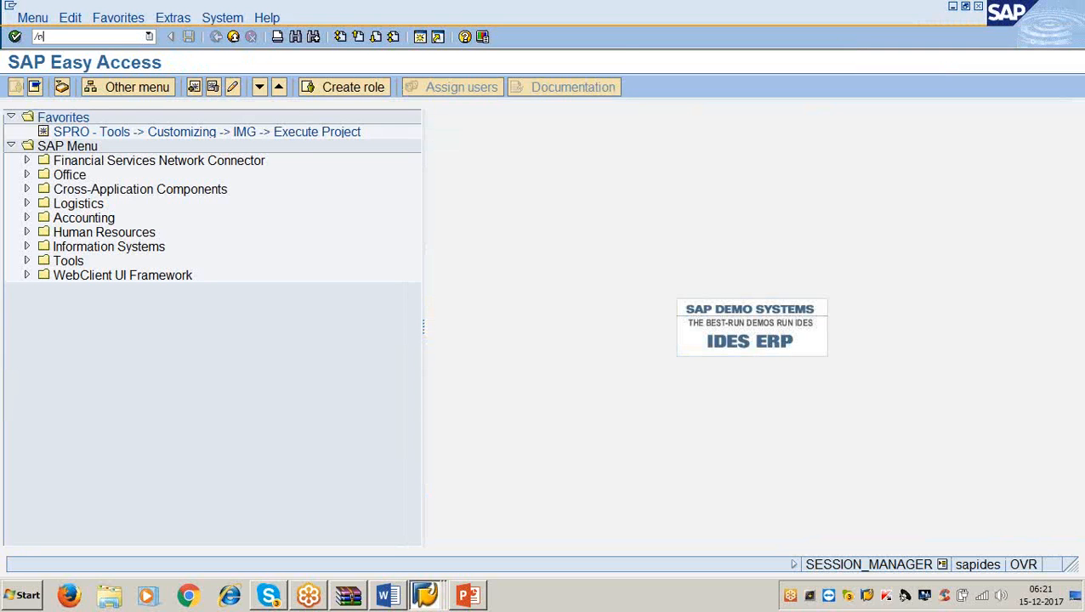
key(Return)
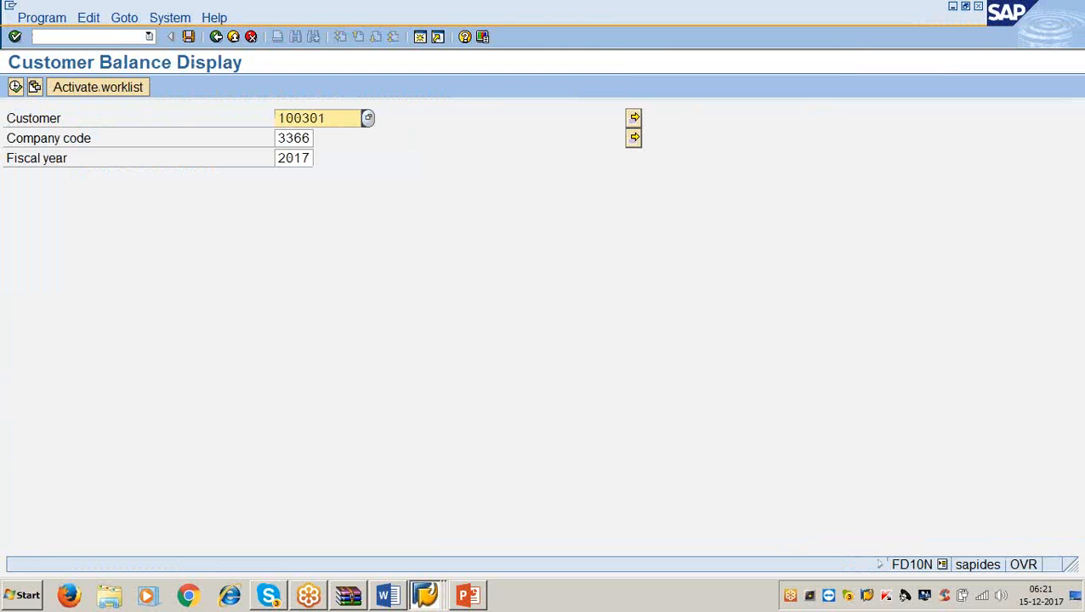
click(17, 89)
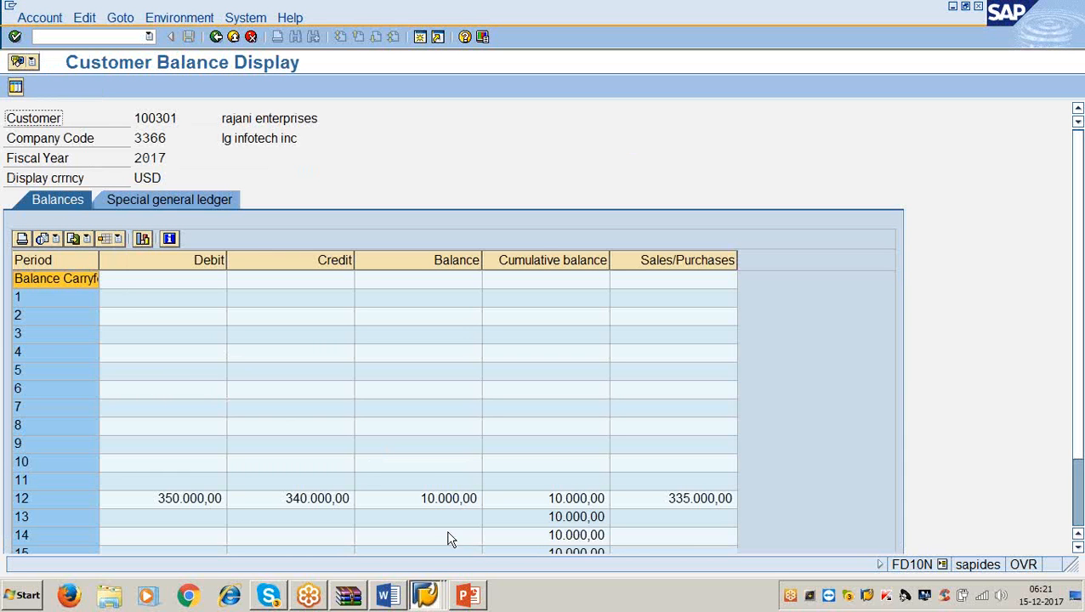
Step: Examine the customer's period 12 balance, and compare it with the down payment balance in the special general ledger
click(451, 505)
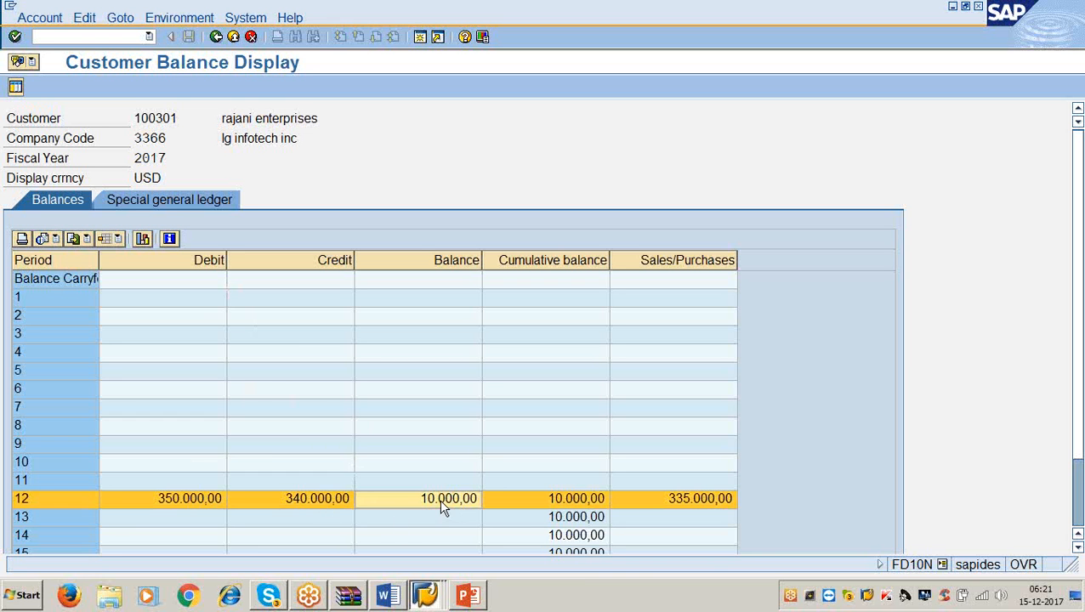
click(165, 205)
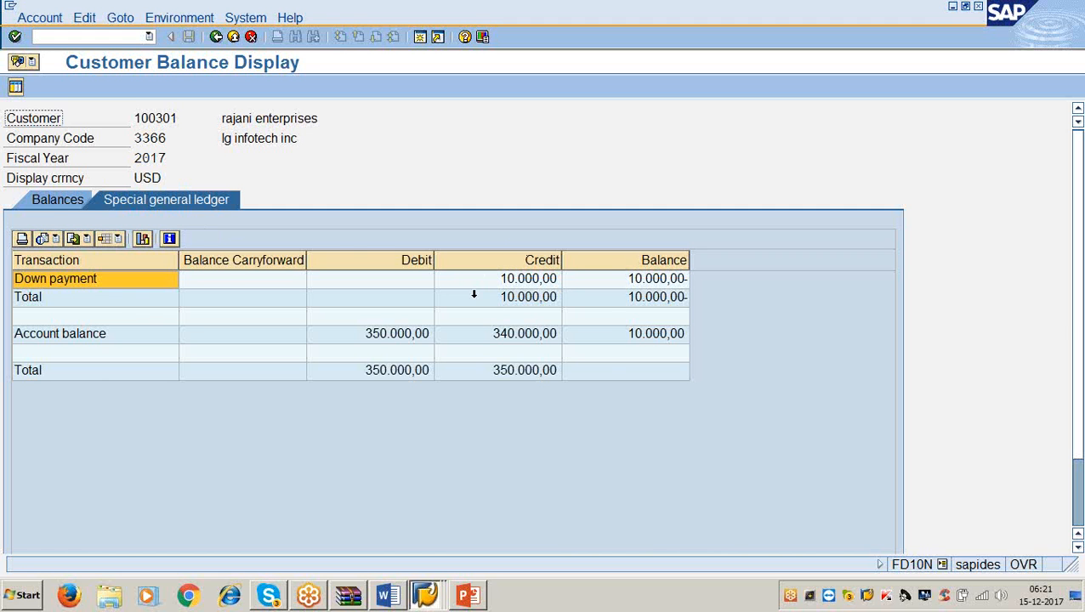
click(61, 209)
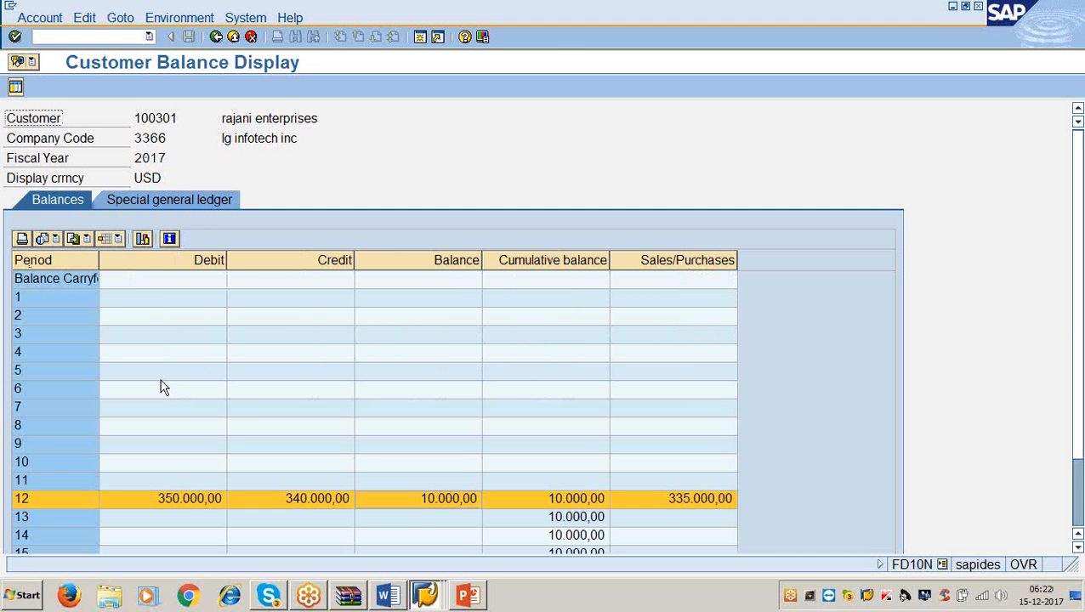
click(466, 502)
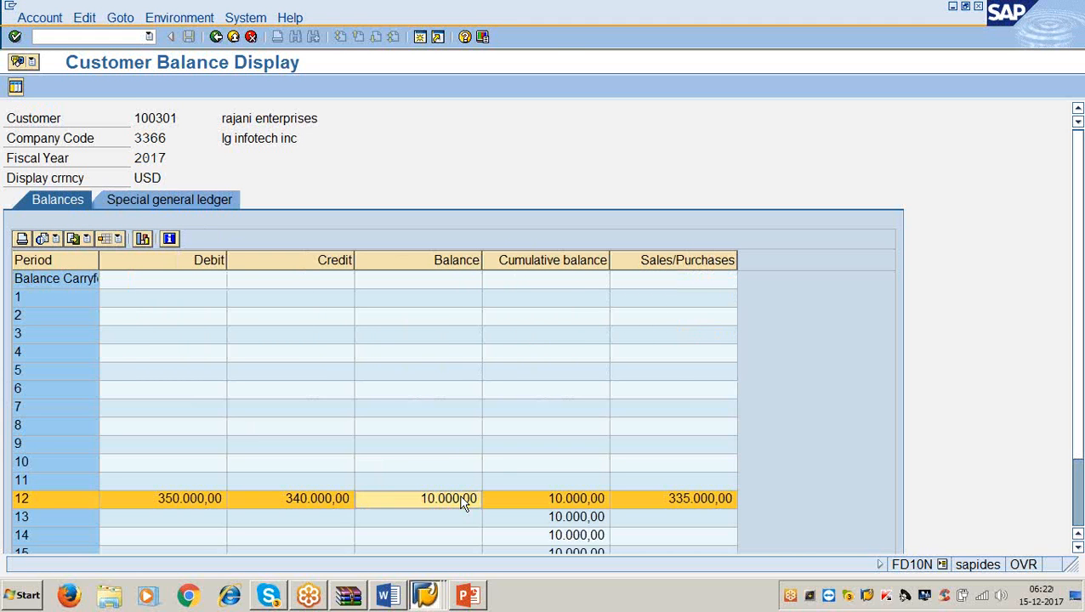
Step: Review the F-39 transfer between the special and normal customer accounts on the PowerPoint slide, and return to SAP
click(467, 596)
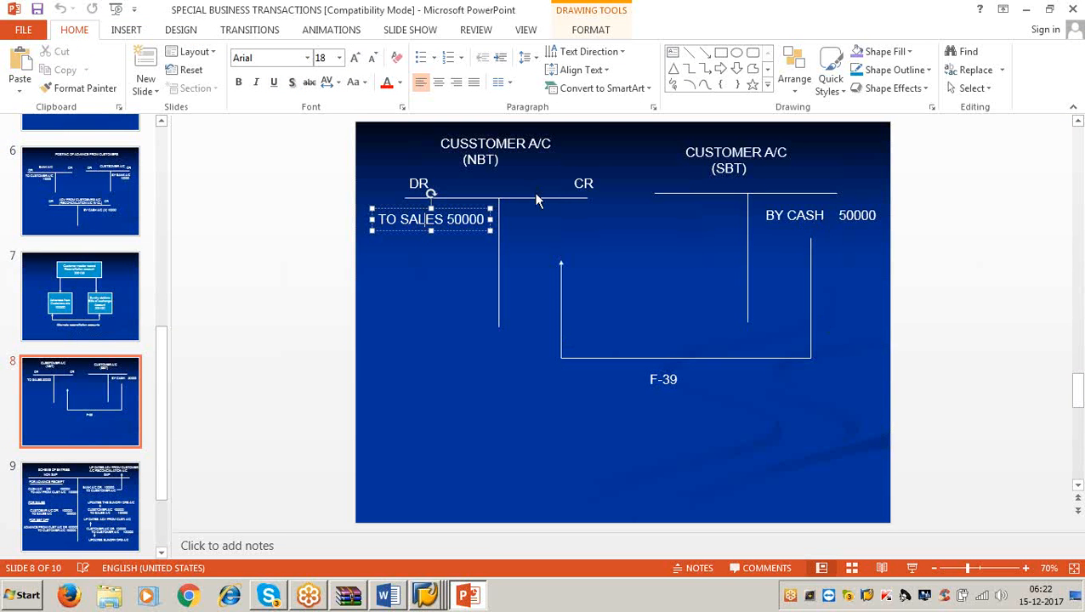
double_click(657, 381)
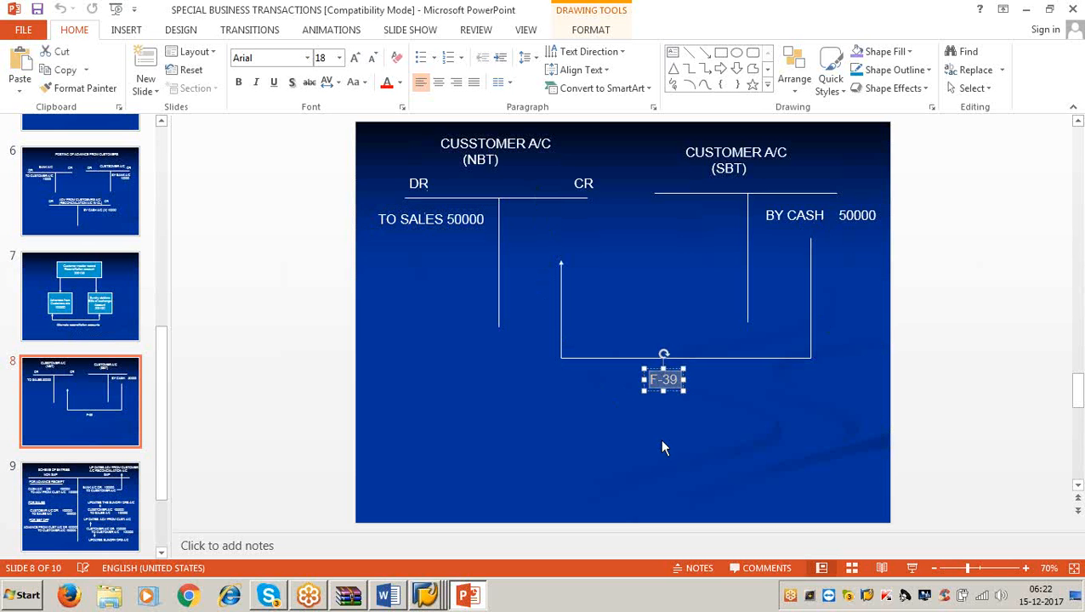
click(1026, 9)
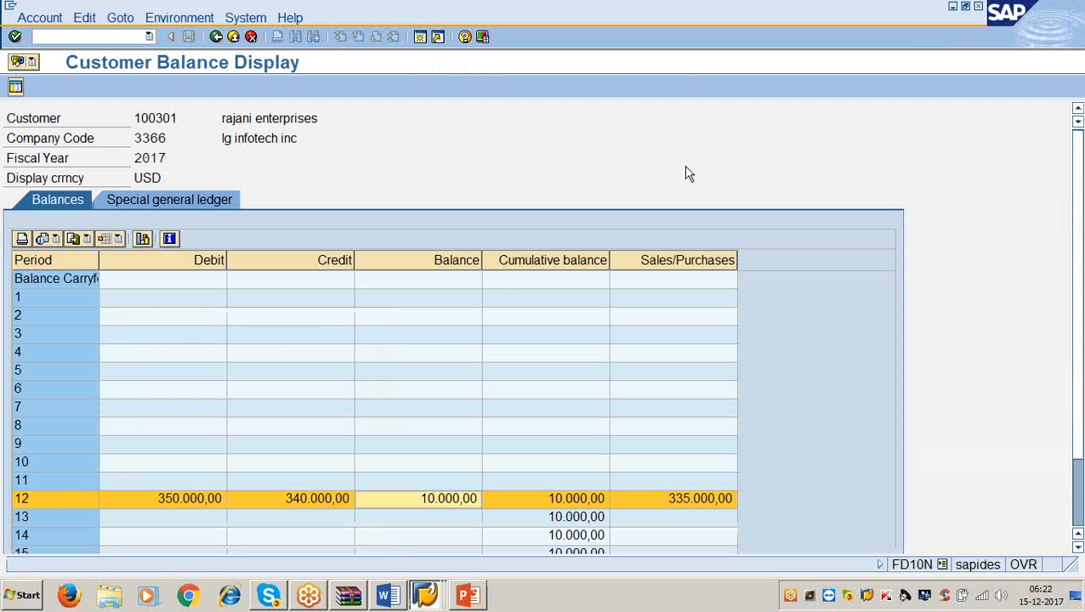
Step: Read the step 7 instructions for transferring the advance to the sales invoice in the Word document, and return to SAP
click(387, 597)
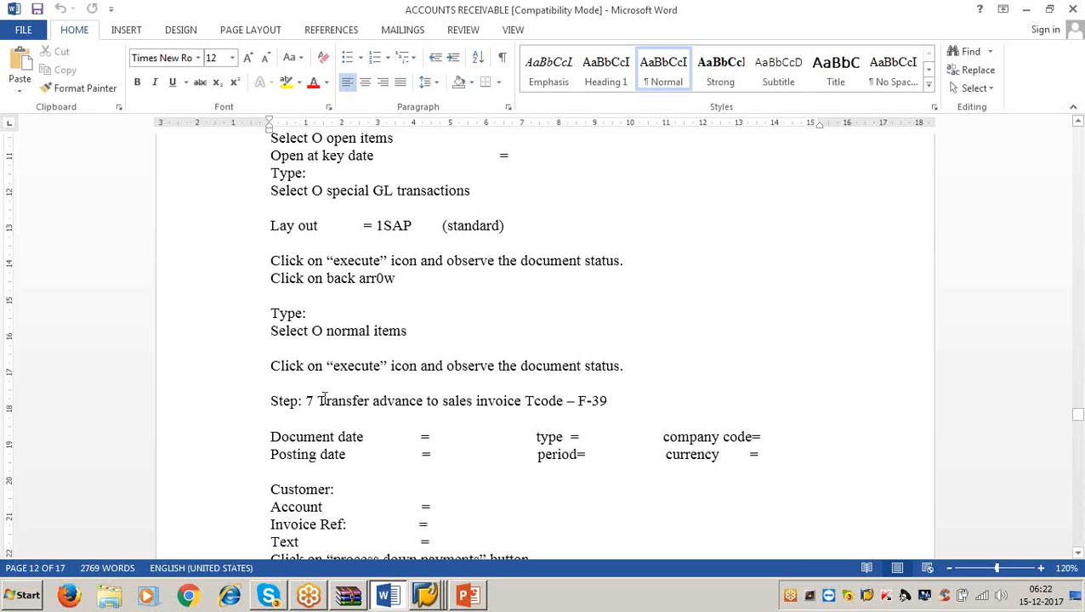
scroll(324, 398, down, 4)
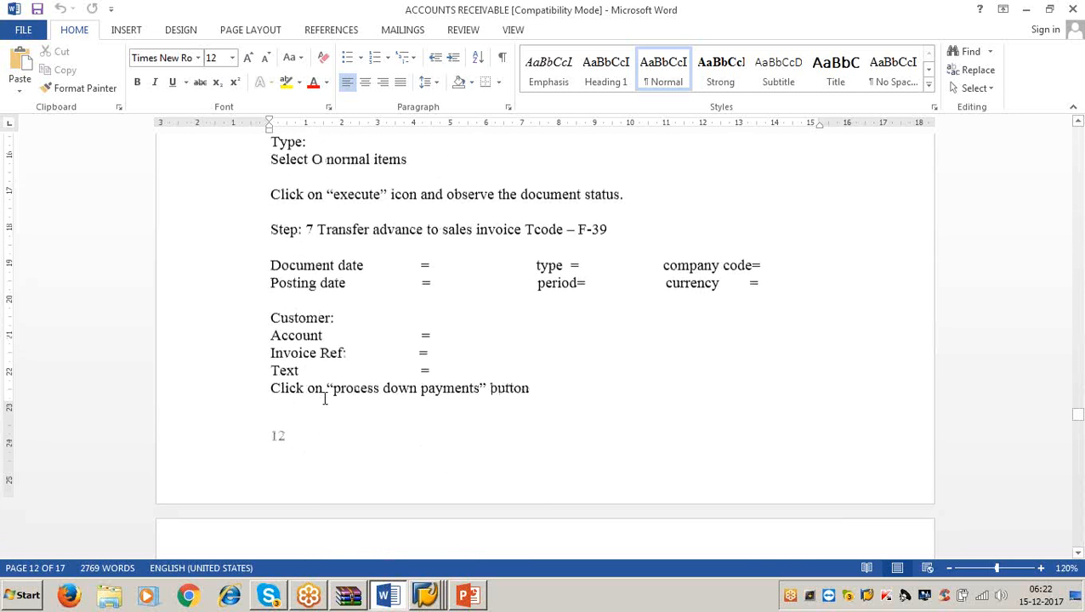
click(1027, 12)
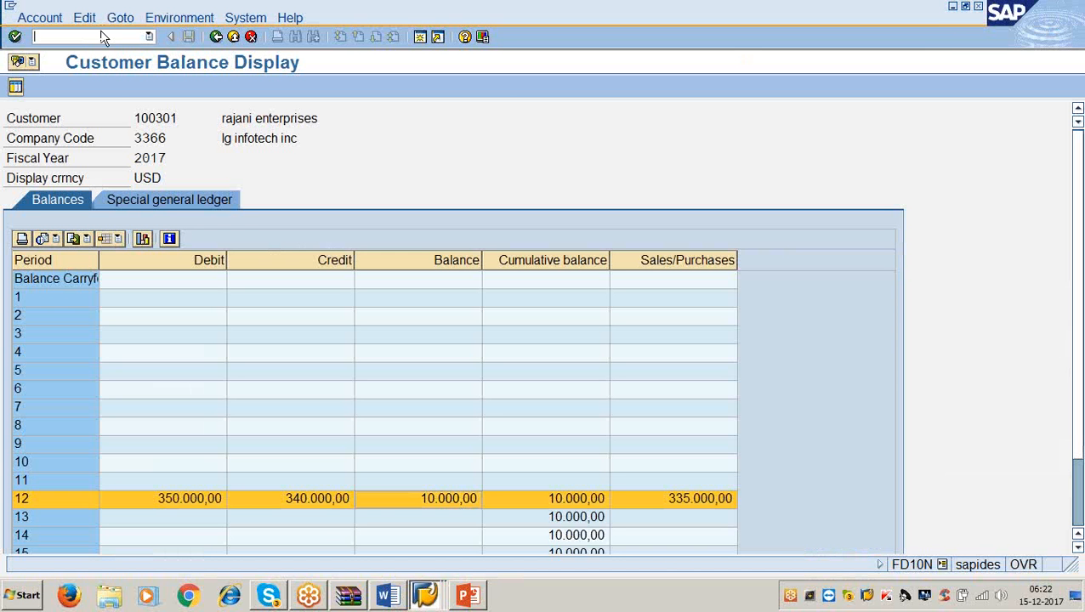
click(100, 40)
text(/nfd33)
key(Return)
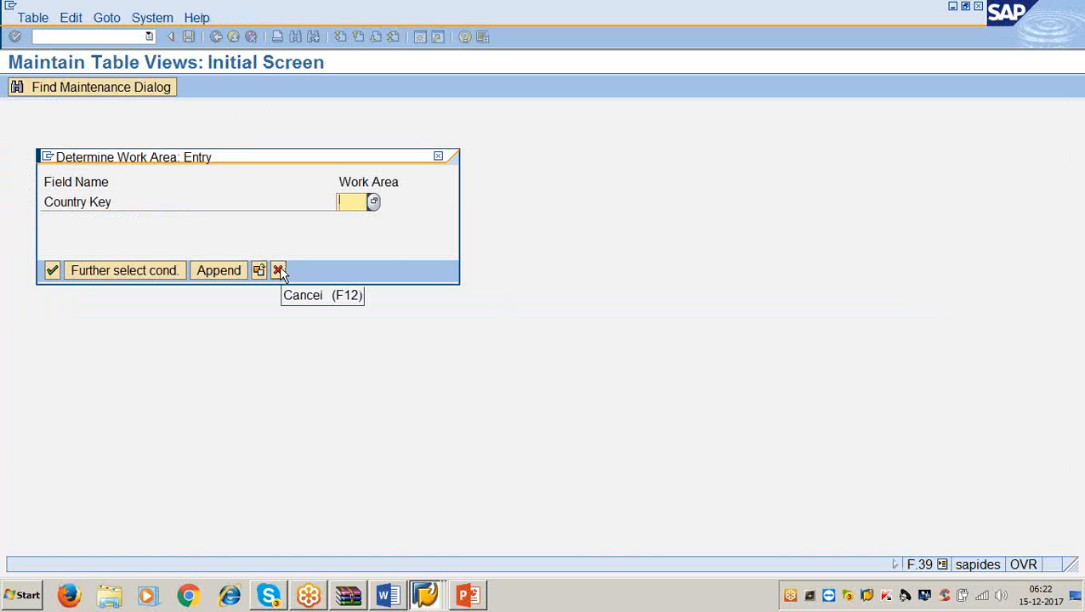
click(279, 271)
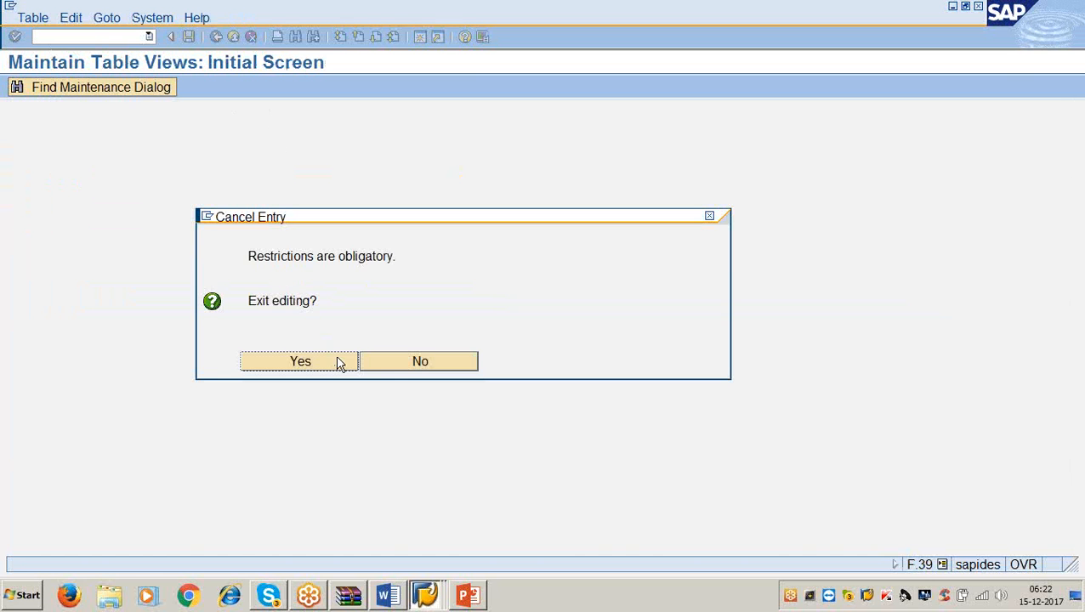
click(300, 361)
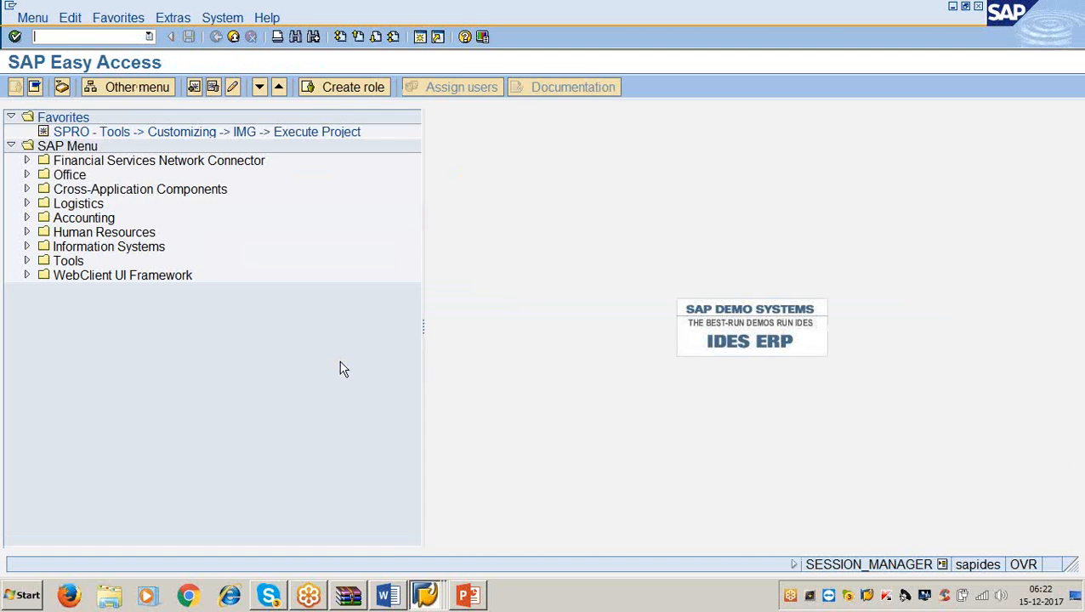
Step: Open transaction F-39 for clearing the customer down payment
click(103, 38)
text(/nf)
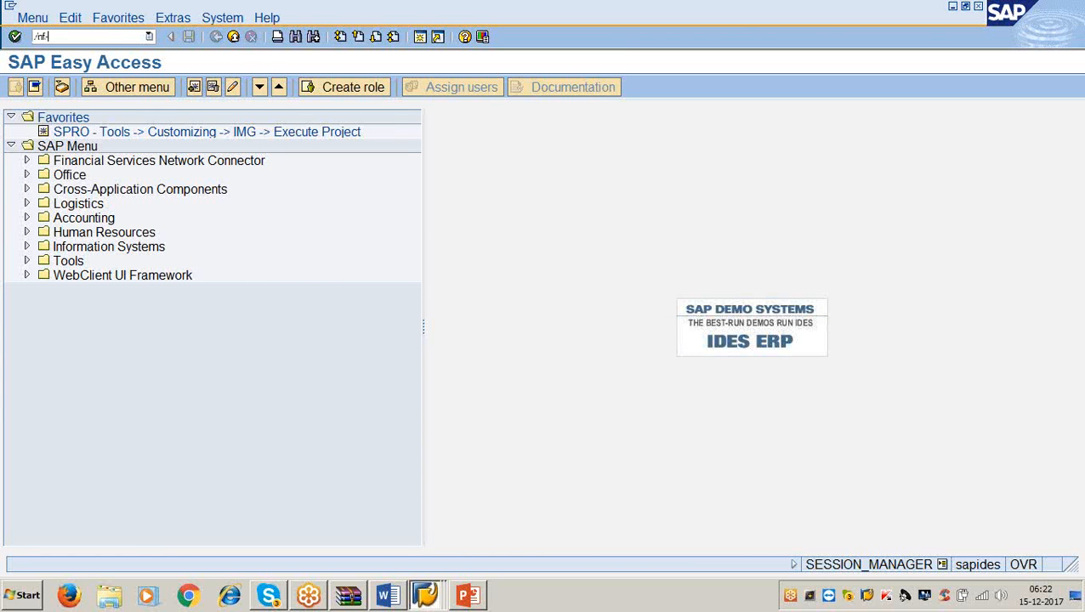
text(-39)
key(Return)
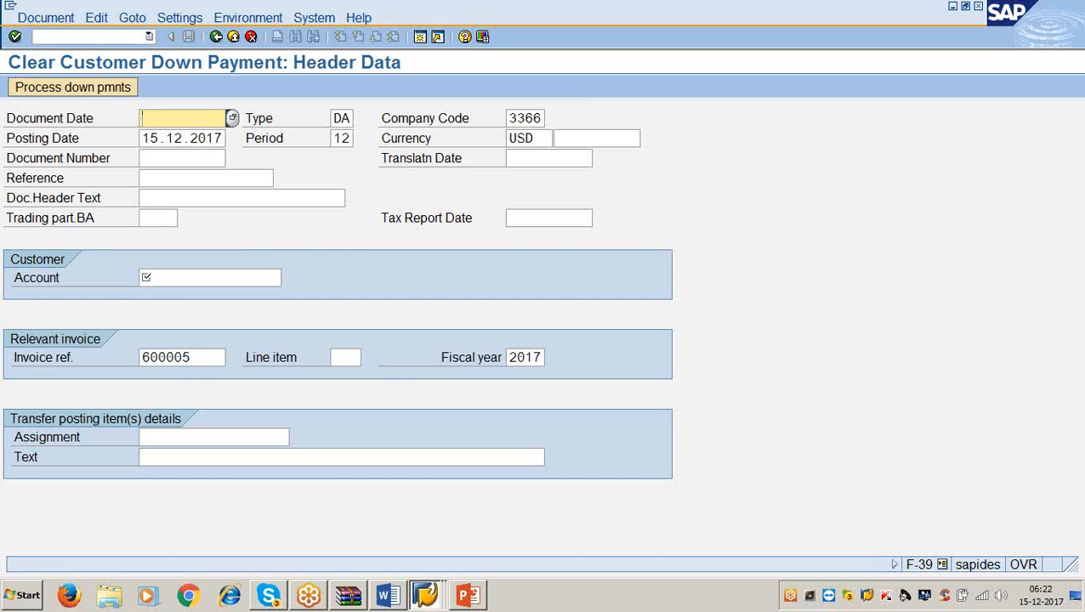
Step: Set the document date to 15.12.2017 and enter the customer's account number in the down payment clearing header
text(15.12.2017)
key(Tab)
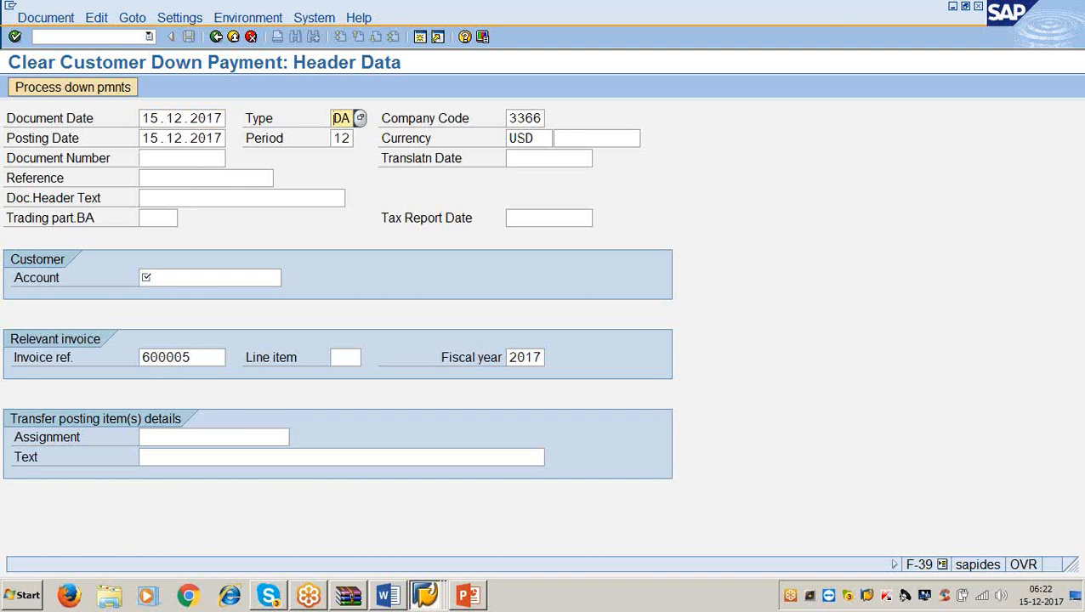
key(Tab)
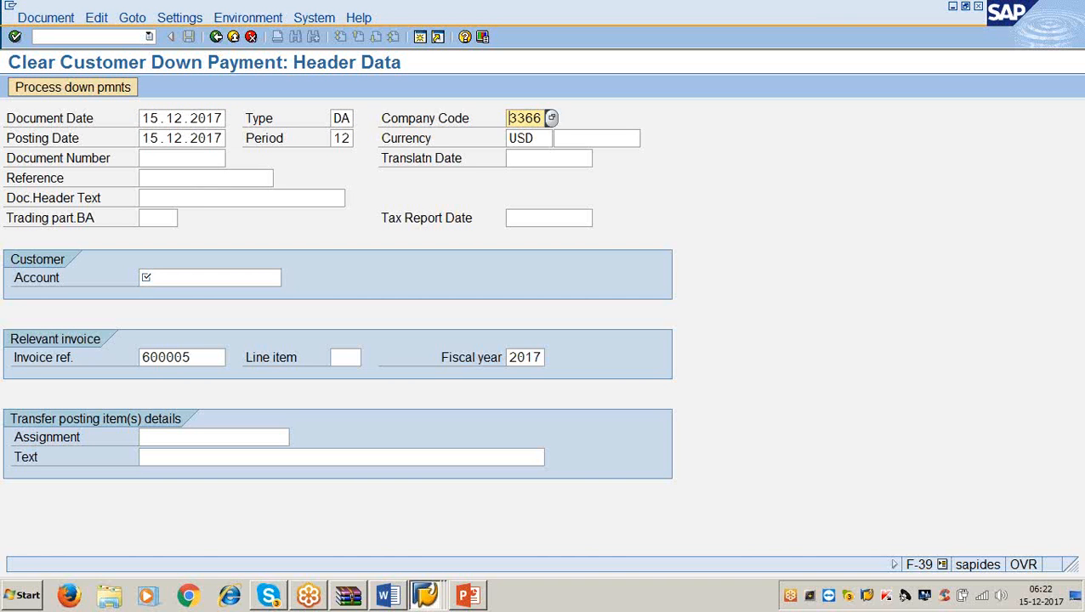
key(Tab)
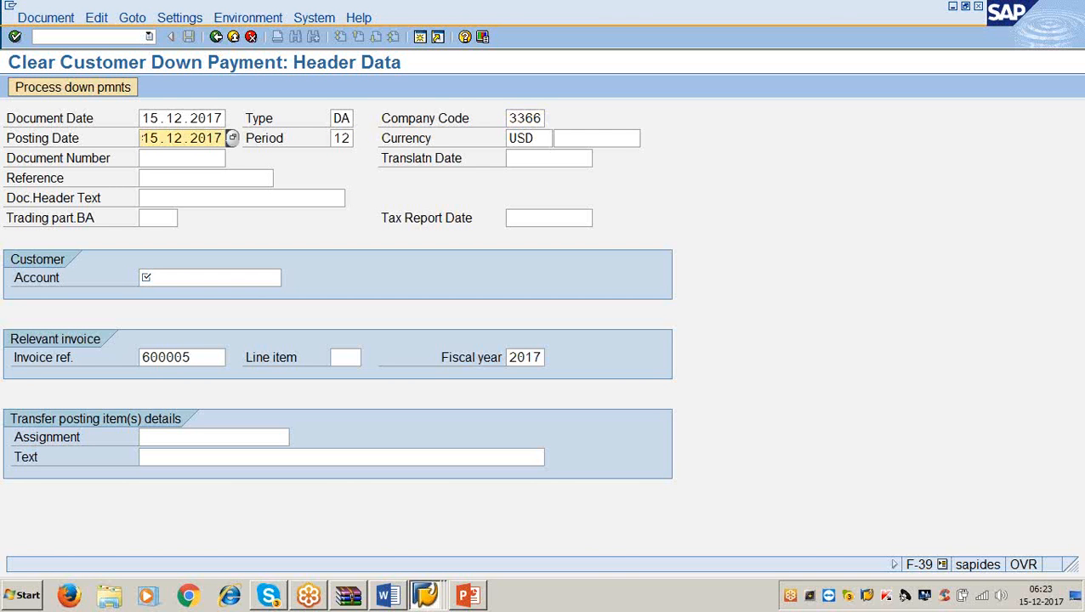
key(Tab)
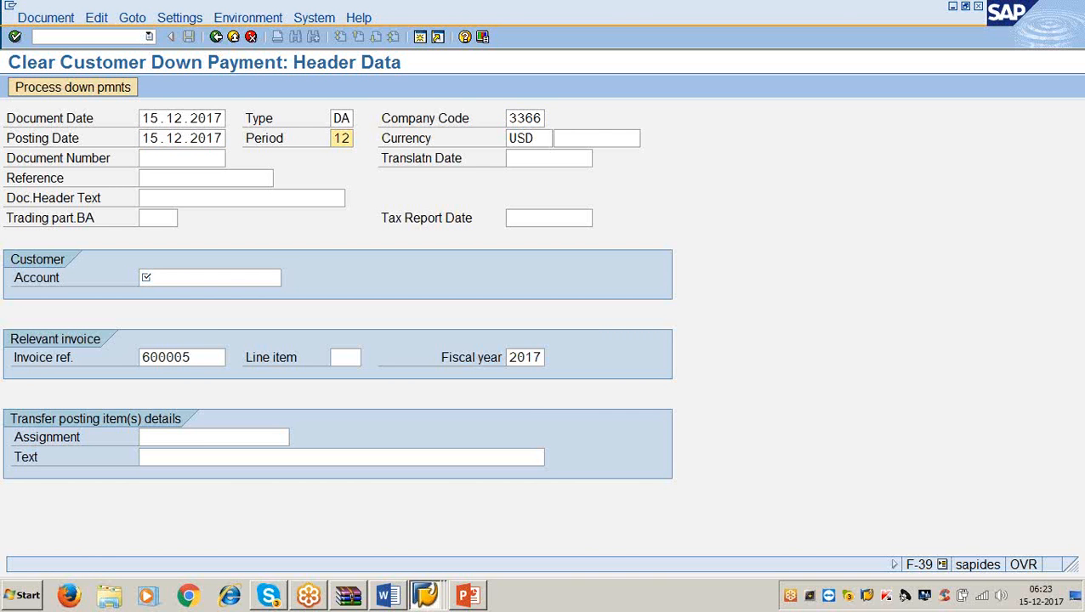
key(Tab)
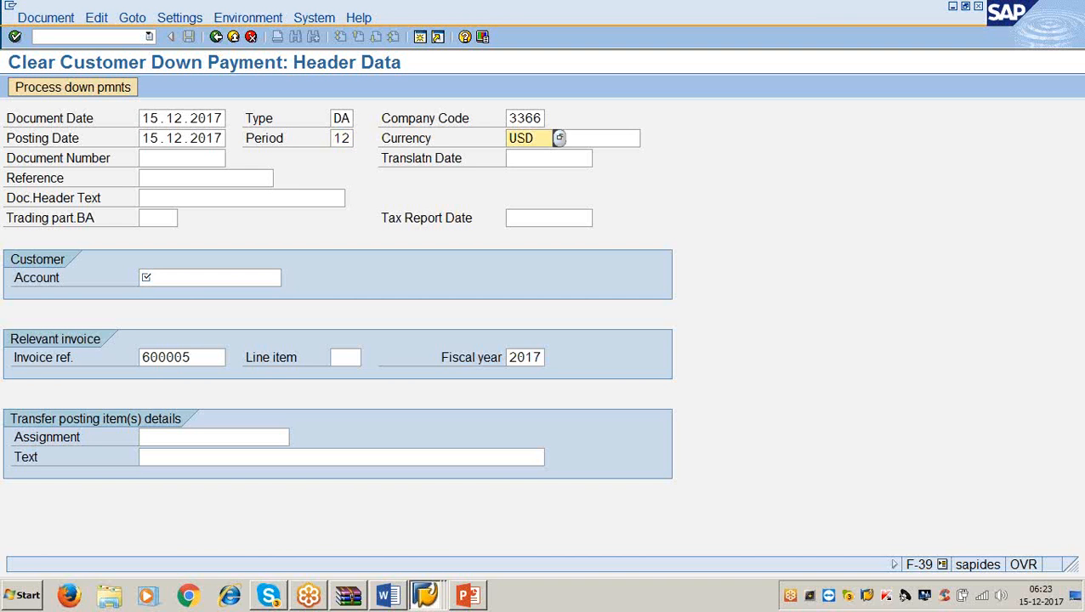
key(Tab)
key(Tab)
key(Tab)
key(Tab)
key(Tab)
key(Tab)
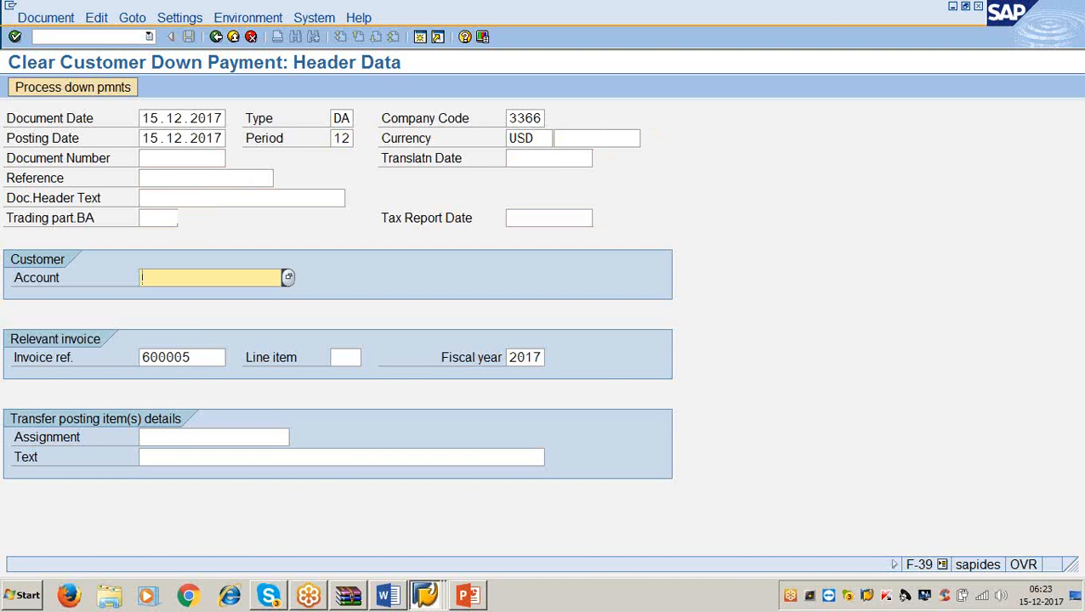
text(100)
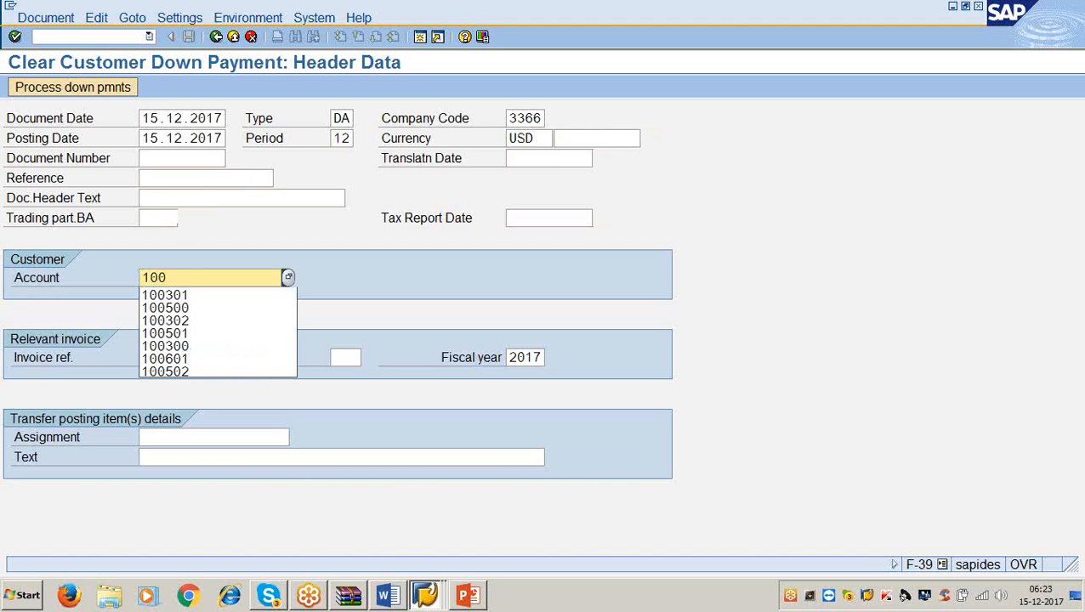
text(301)
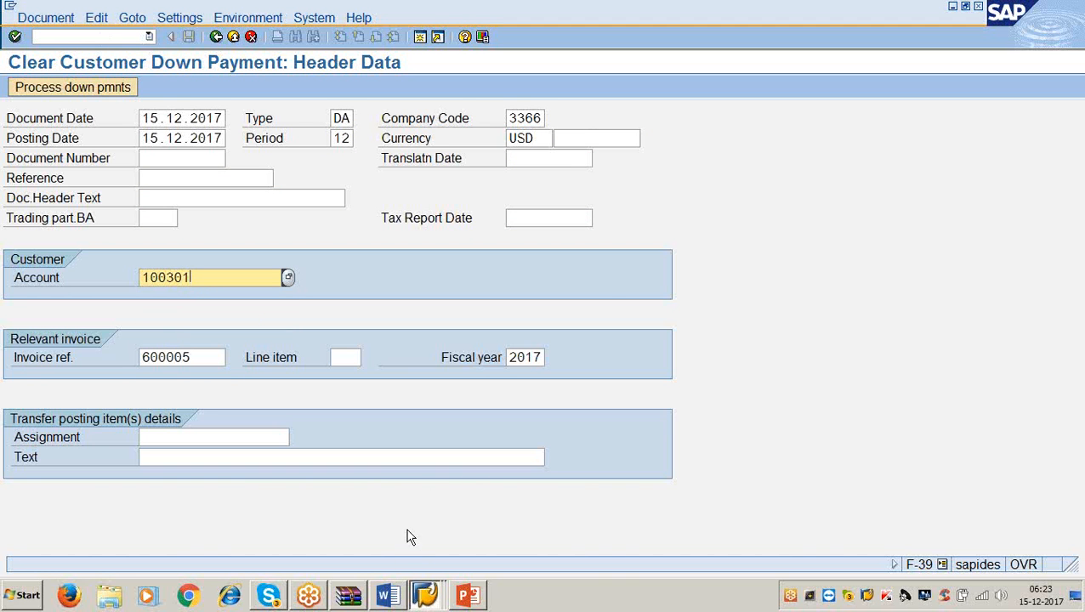
Step: Compare the clearing header with the step 7 instructions in Word, checking the invoice reference and document type in SAP
click(387, 596)
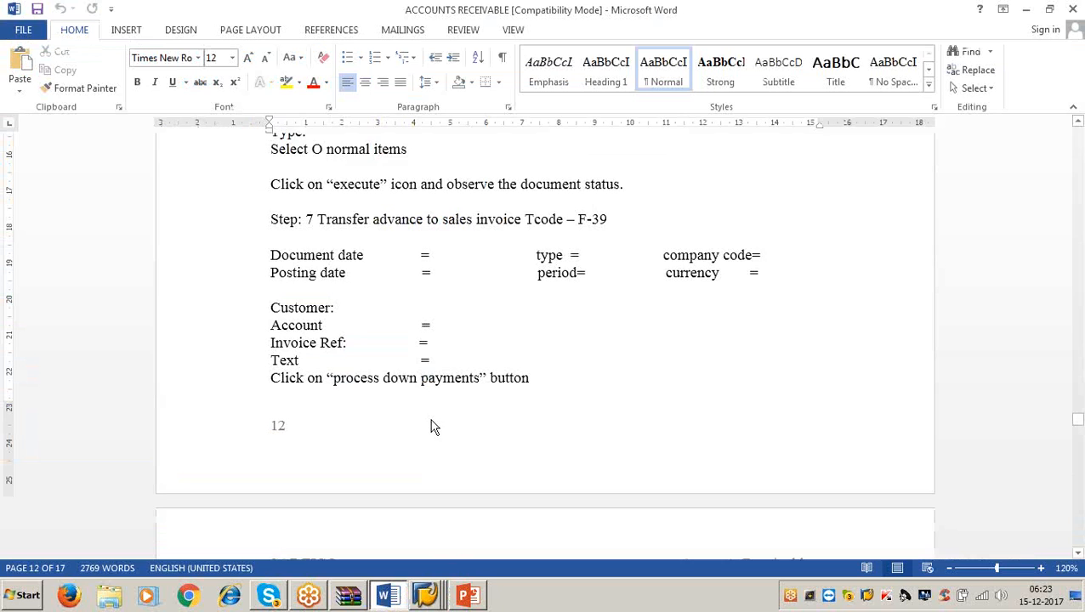
click(1026, 9)
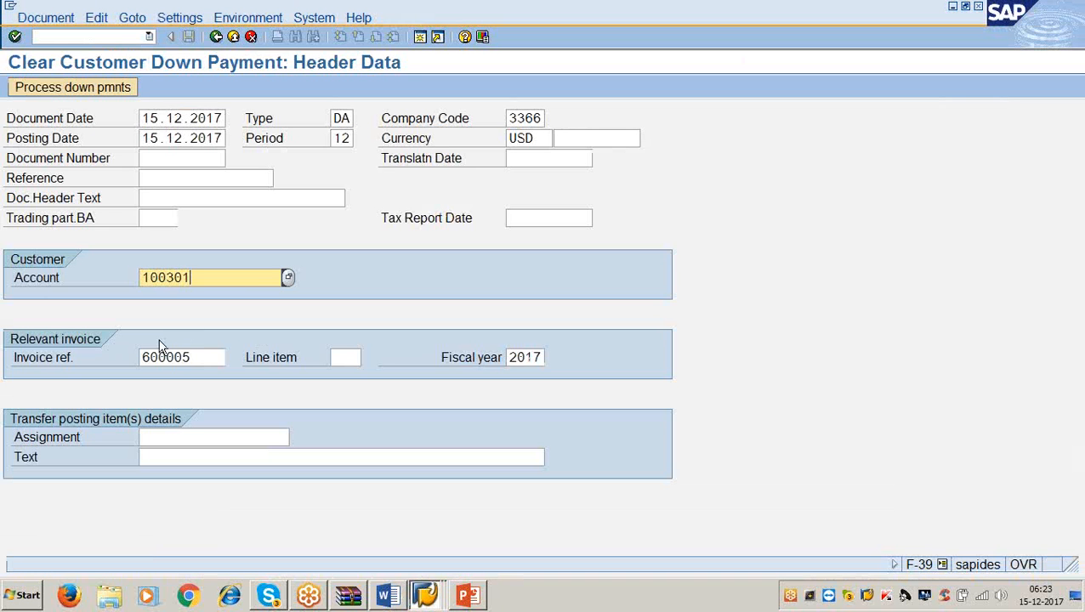
click(199, 357)
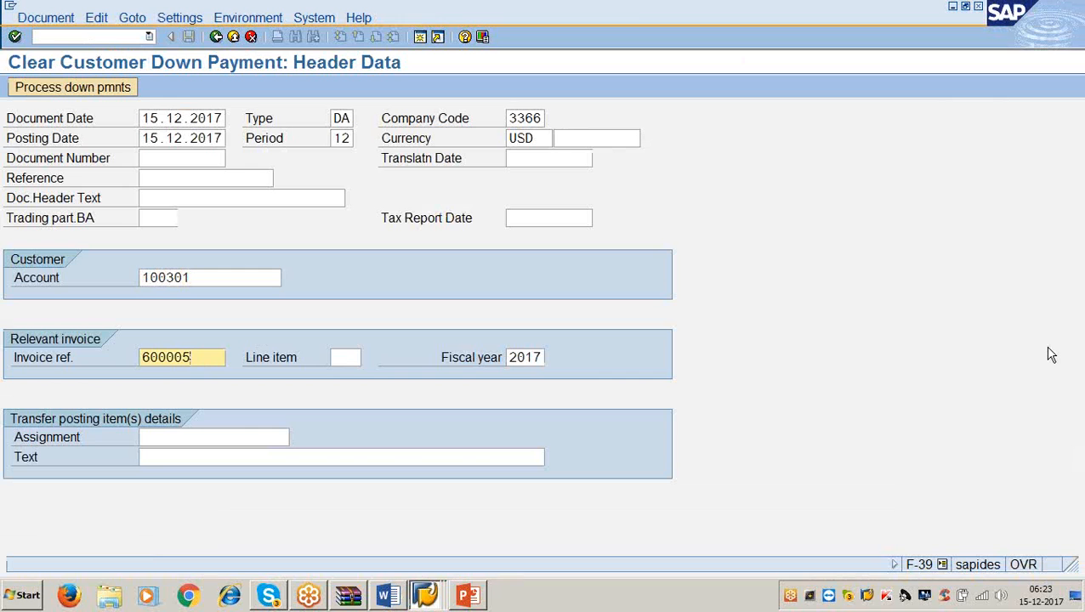
key(Return)
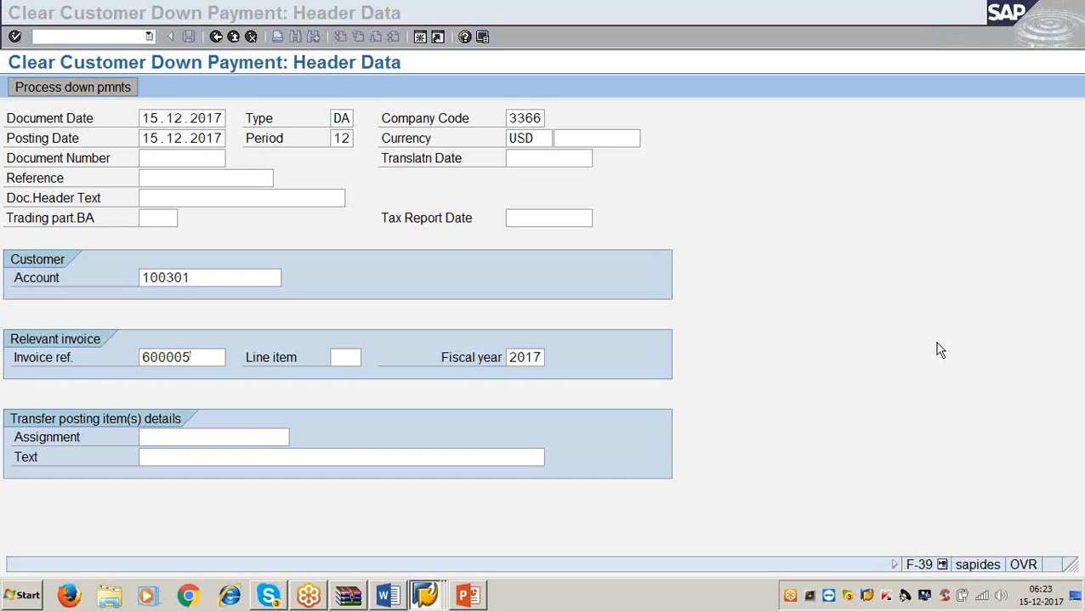
click(785, 455)
click(1051, 380)
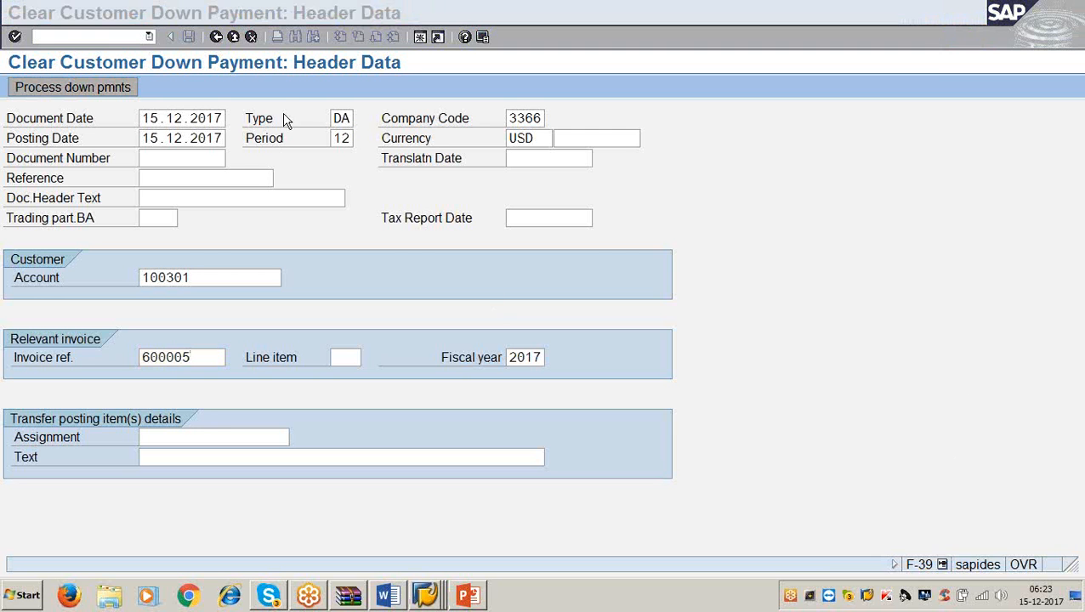
click(355, 118)
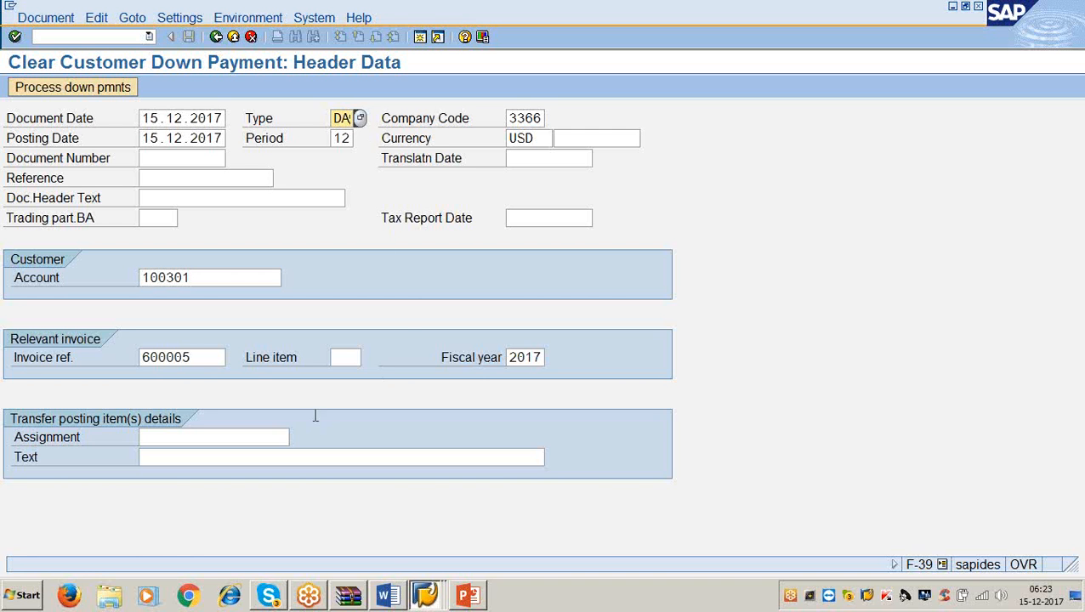
Step: Enter an item text describing the advance transfer to invoice for the transfer posting, and proceed to choosing the down payments
click(226, 455)
drag(198, 358, 136, 358)
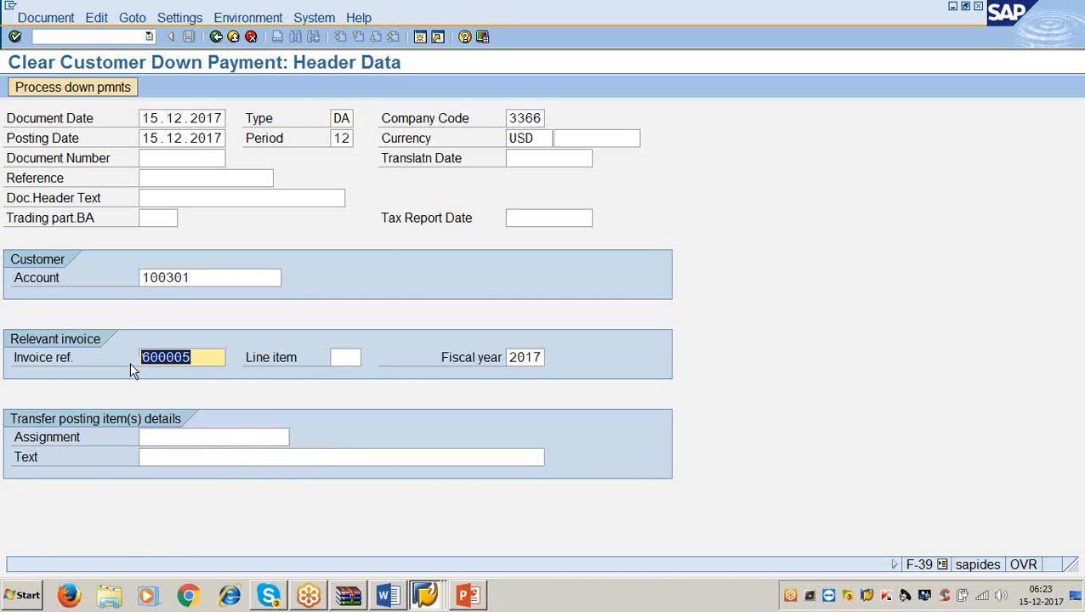
click(165, 456)
text(being)
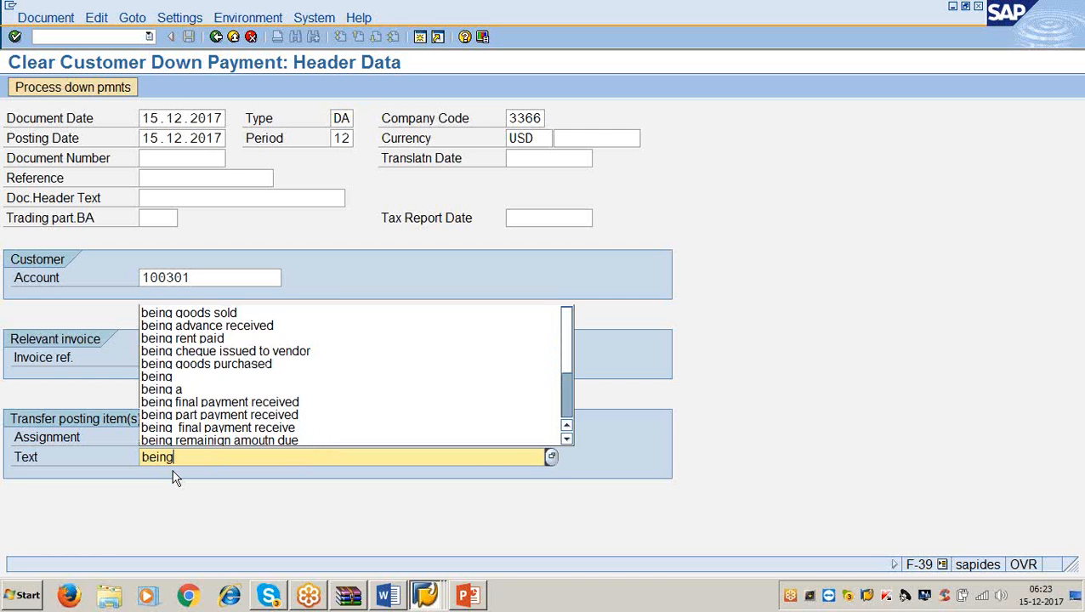
text( adv.gtr t)
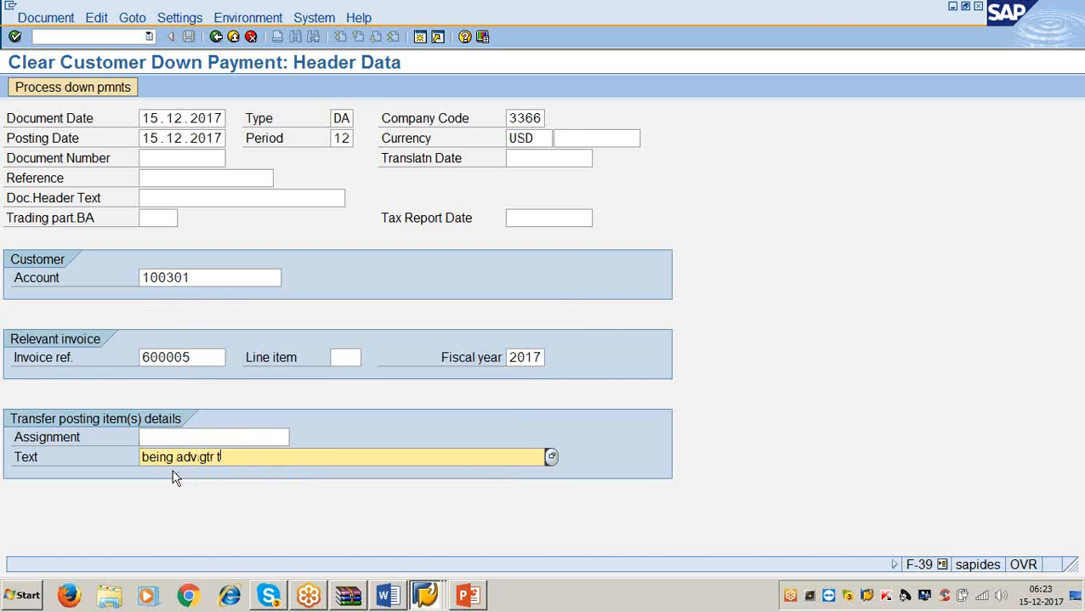
key(BackSpace)
key(BackSpace)
key(BackSpace)
text(r)
key(BackSpace)
text(tr to invoice)
click(117, 92)
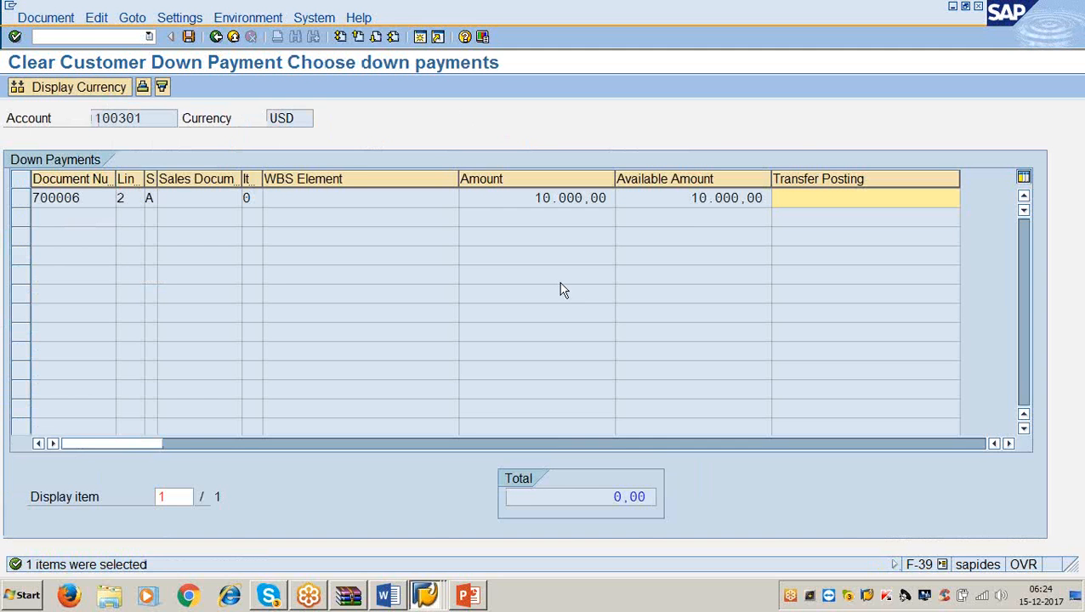
Step: Enter 10000 as the transfer posting amount for the open down payment and post the clearing document
click(1031, 45)
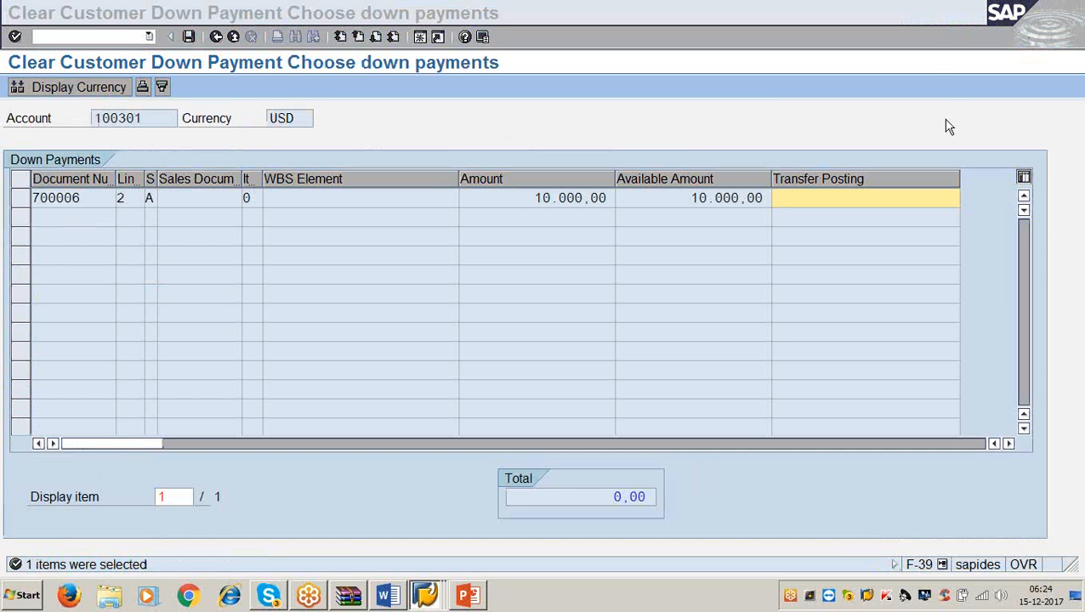
click(947, 123)
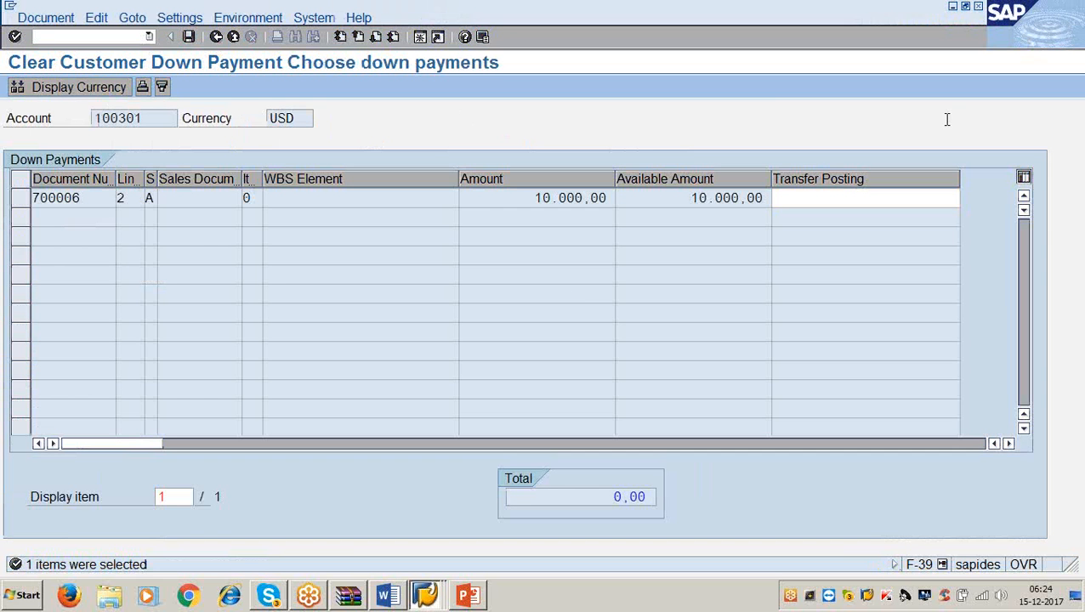
double_click(696, 199)
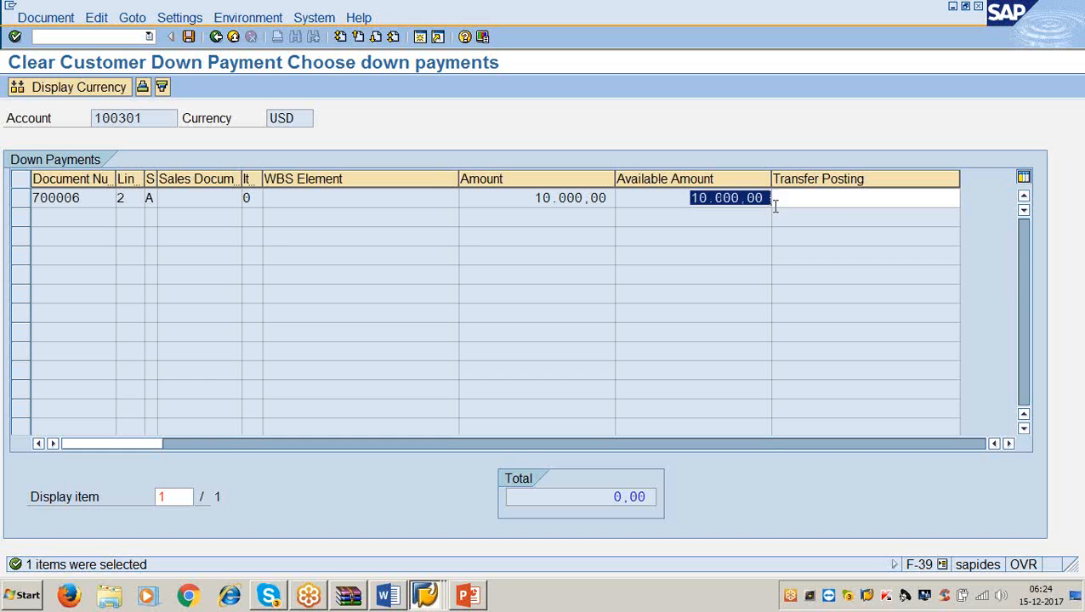
click(840, 198)
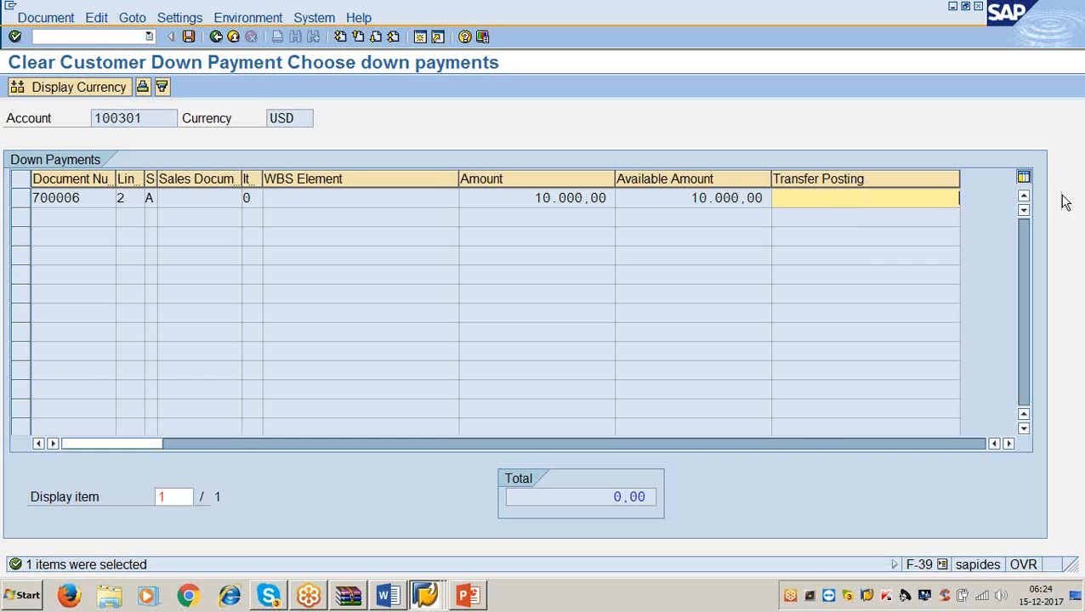
click(1065, 219)
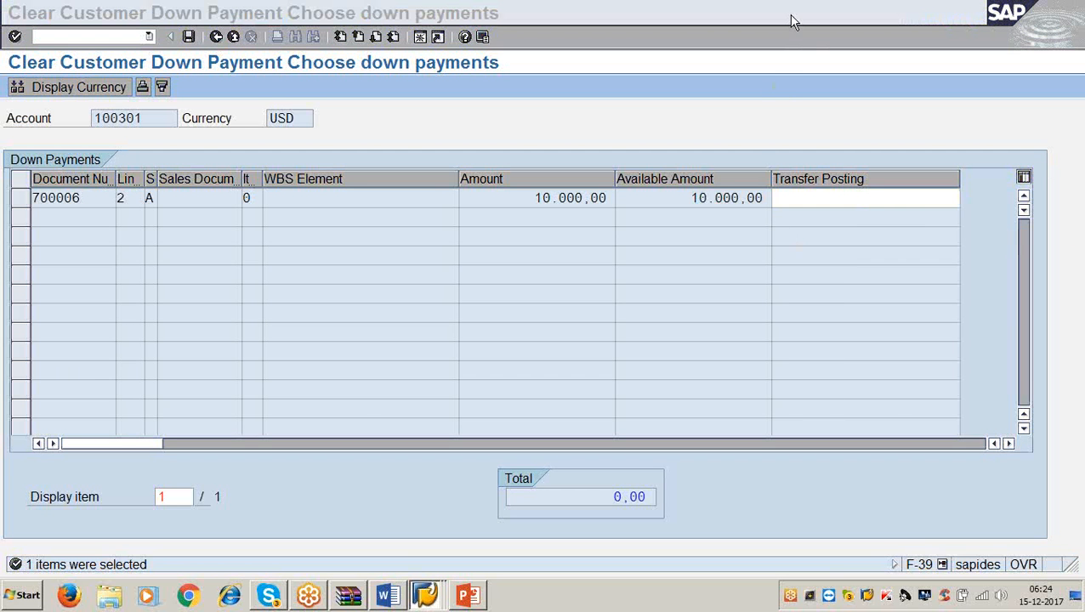
click(923, 197)
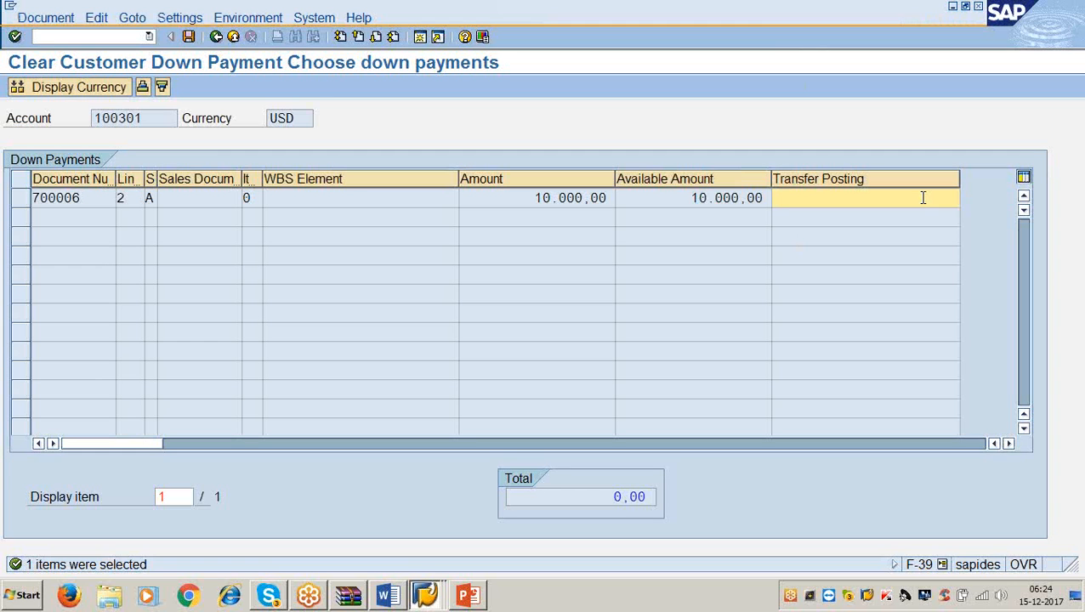
text(10000)
click(190, 37)
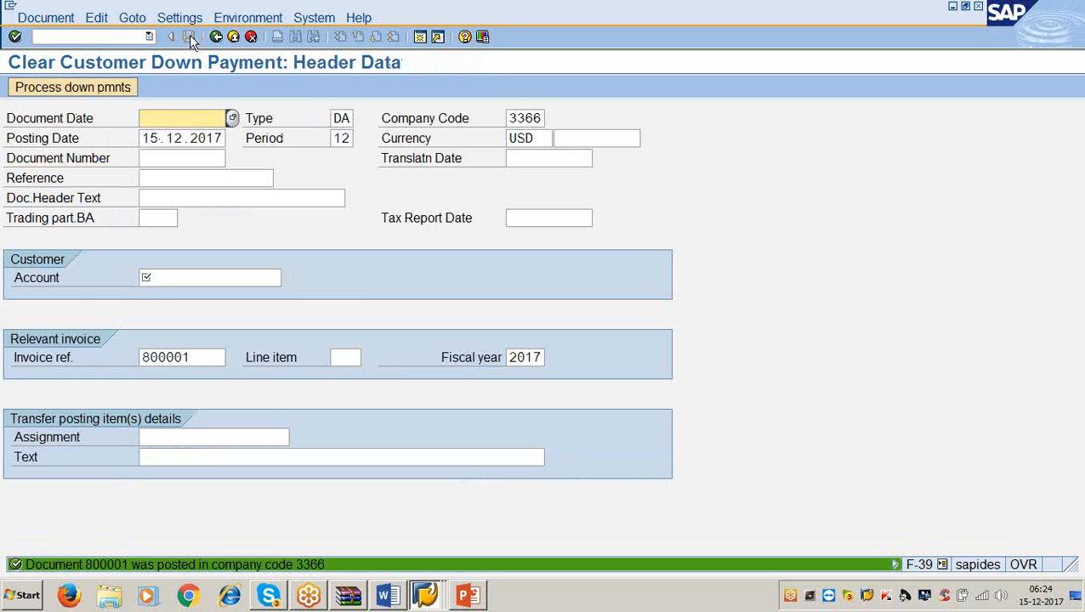
Step: Display the posted clearing document and examine its two customer line items with posting keys 09 and 16
click(36, 17)
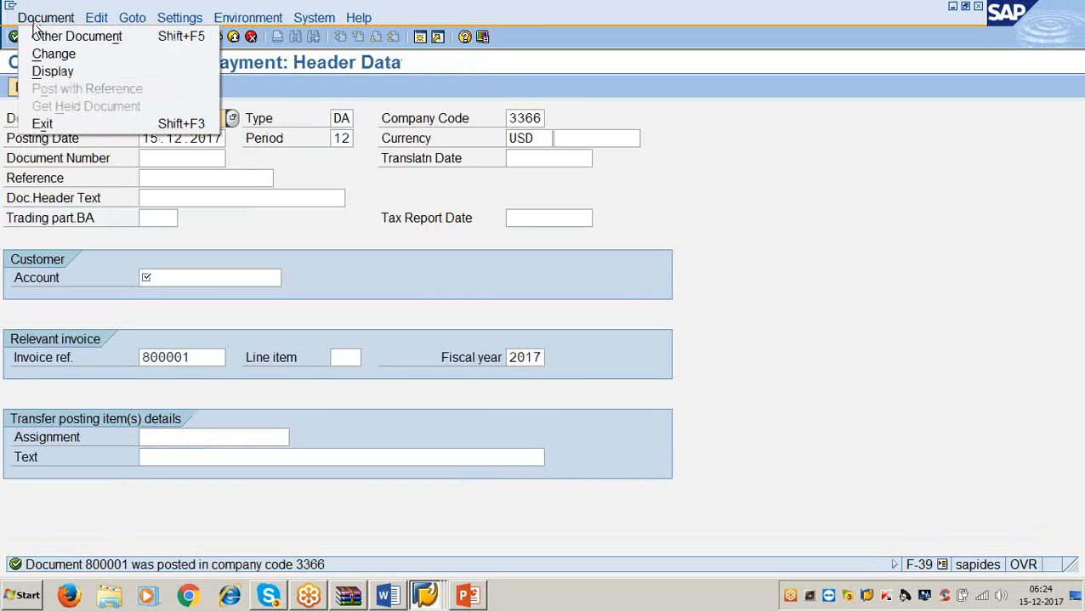
click(77, 71)
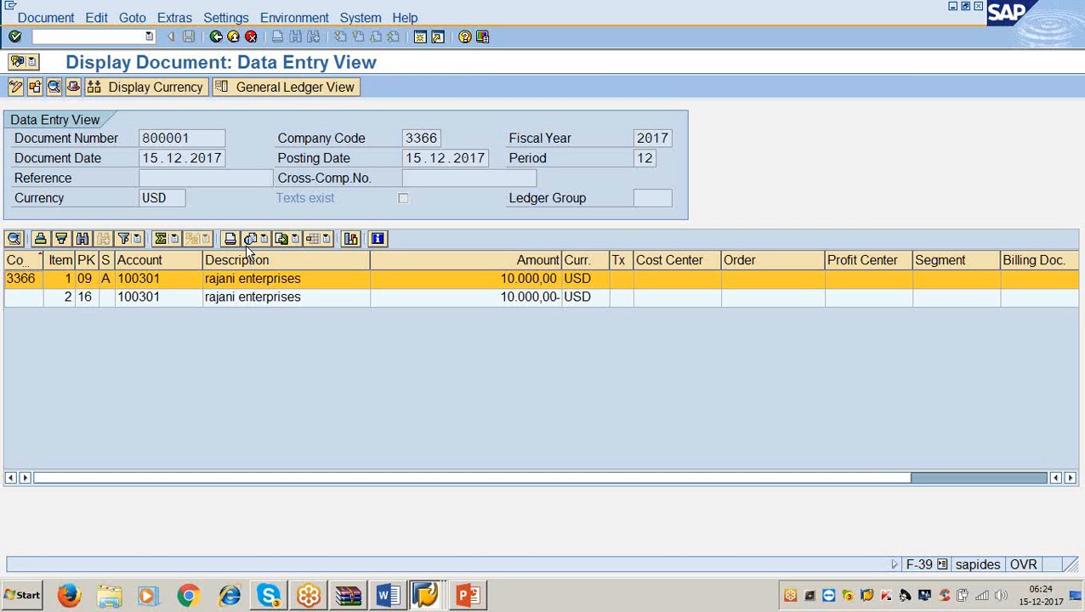
click(265, 283)
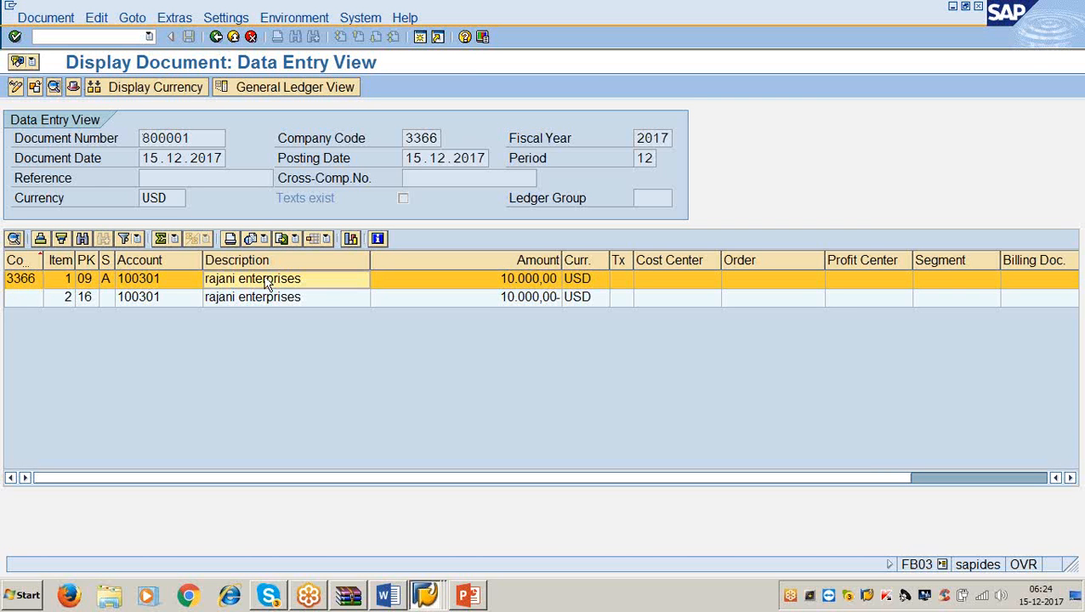
click(267, 298)
click(267, 284)
click(267, 298)
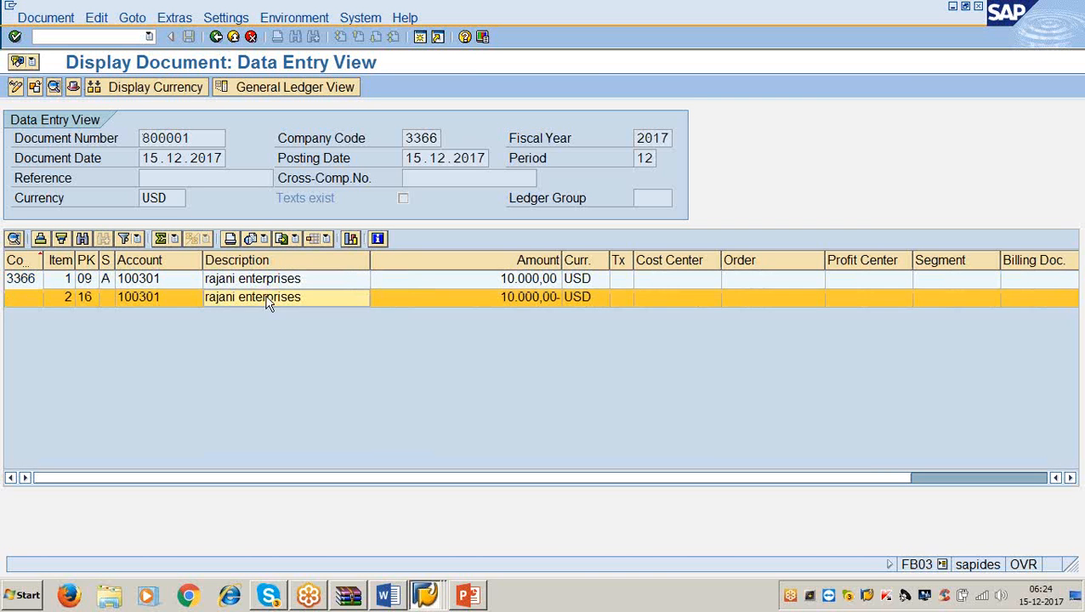
click(267, 283)
click(270, 297)
click(270, 285)
click(271, 297)
Step: Switch to the PowerPoint presentation and examine the SAP set-off entry for the customer account on slide 9, Scheme of Entries
click(473, 599)
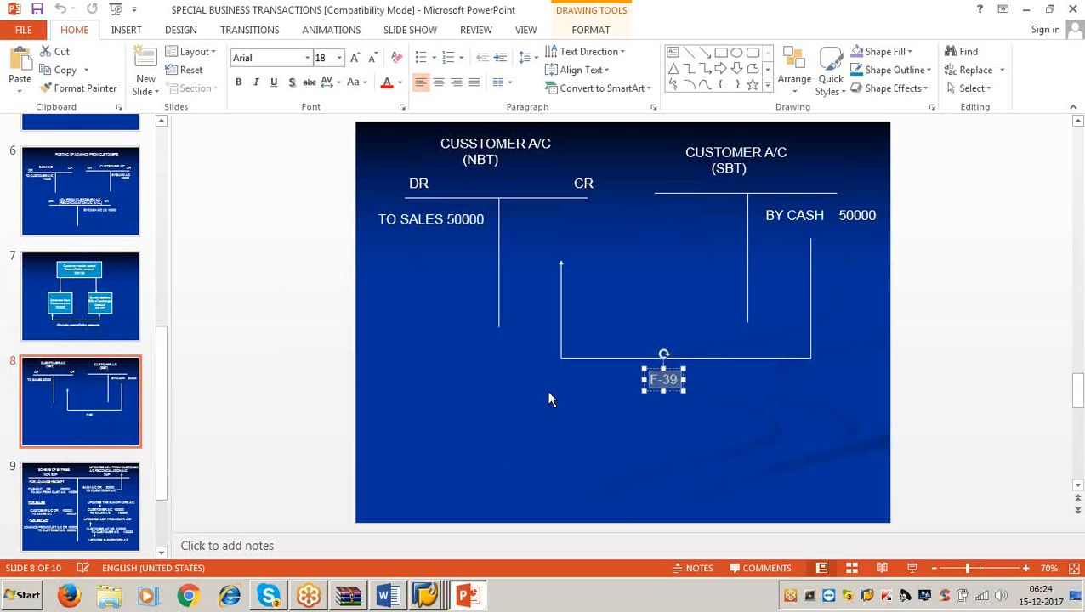
click(119, 498)
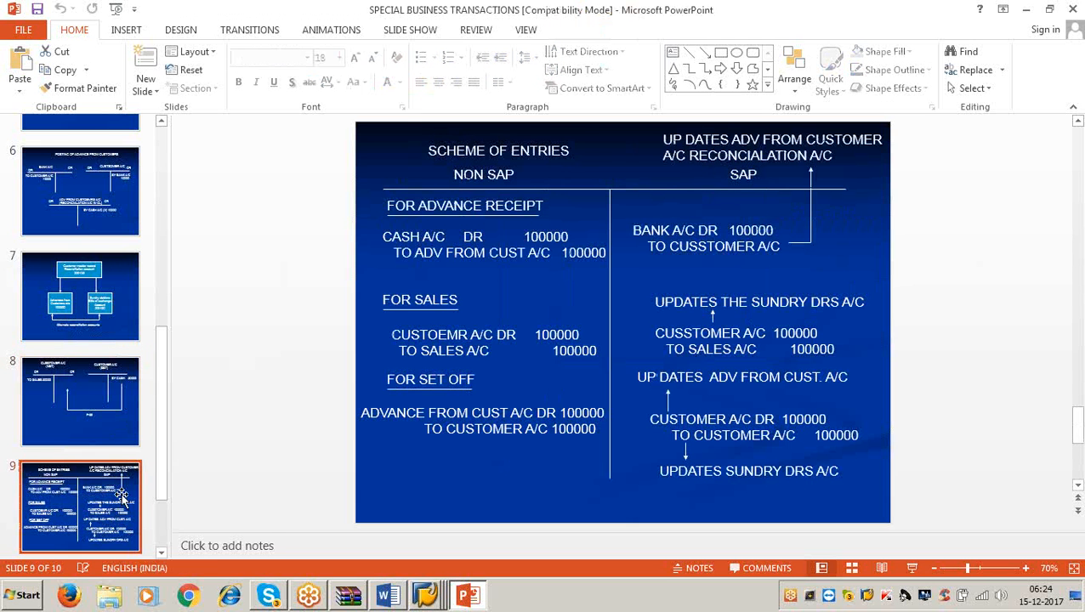
click(736, 422)
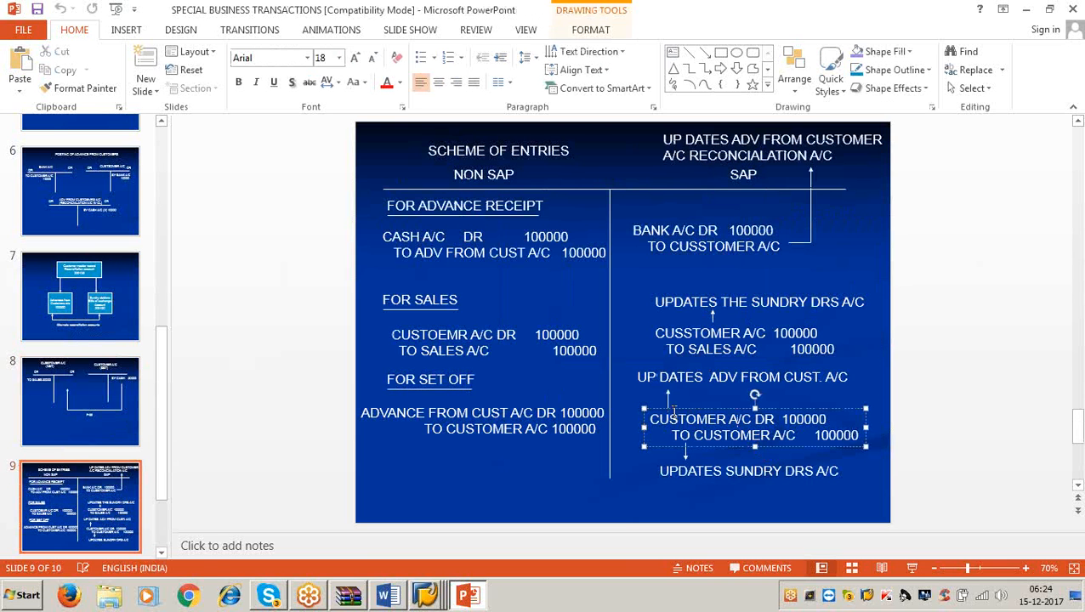
click(651, 428)
drag(651, 422, 829, 419)
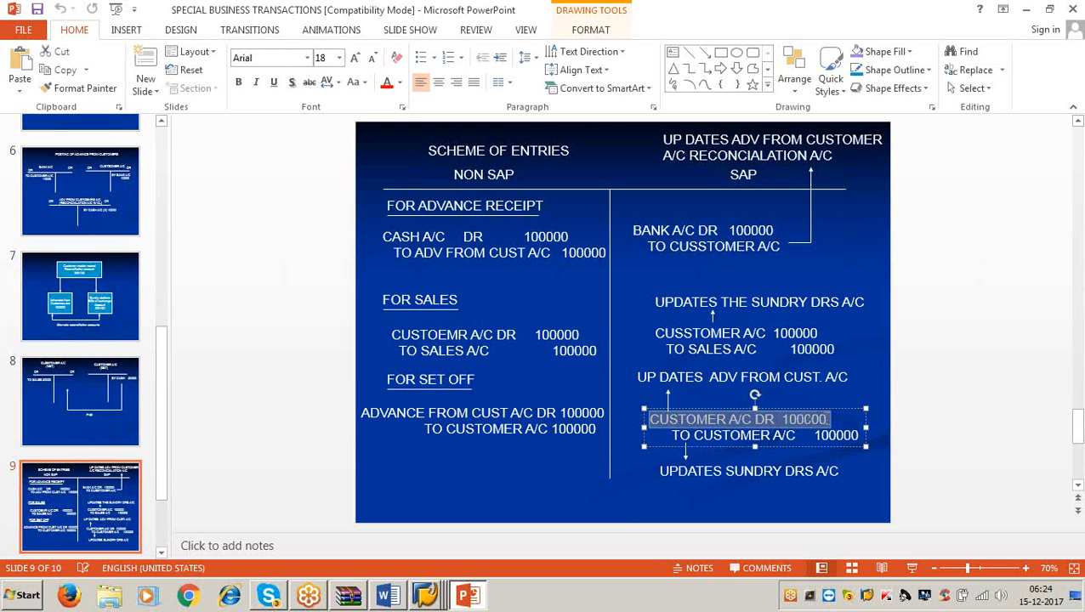
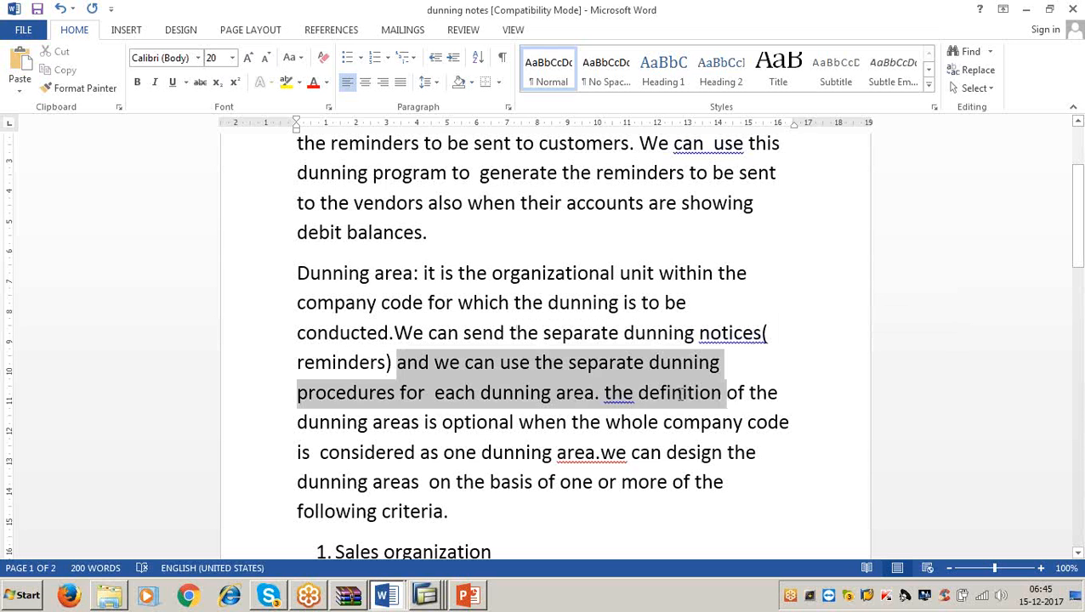
Step: Read the dunning area definition in the Word dunning notes and insert a space before "we can design"
drag(680, 393, 680, 393)
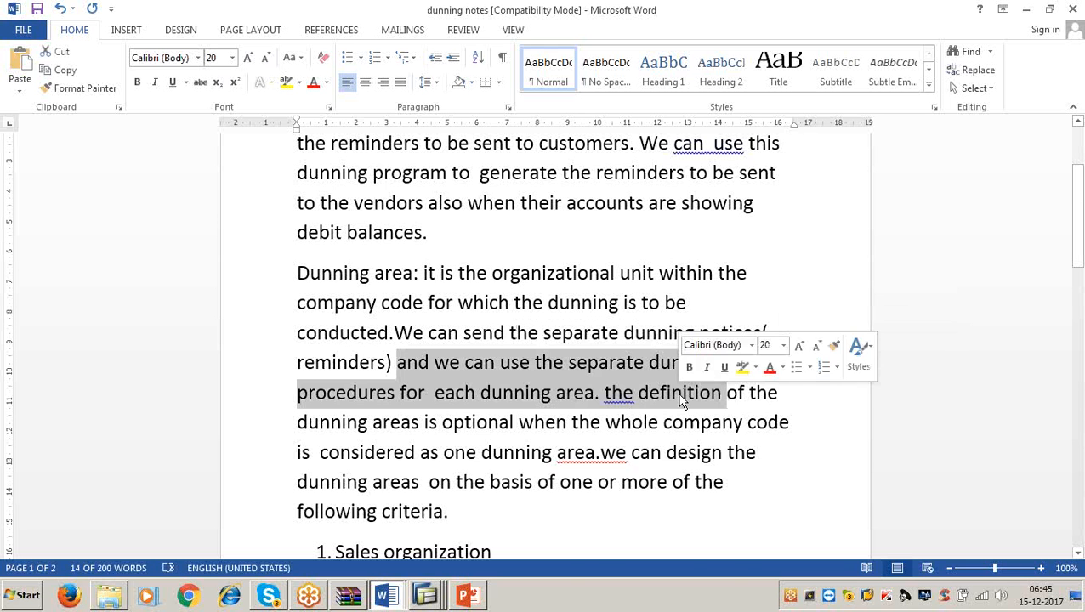
scroll(681, 391, down, 2)
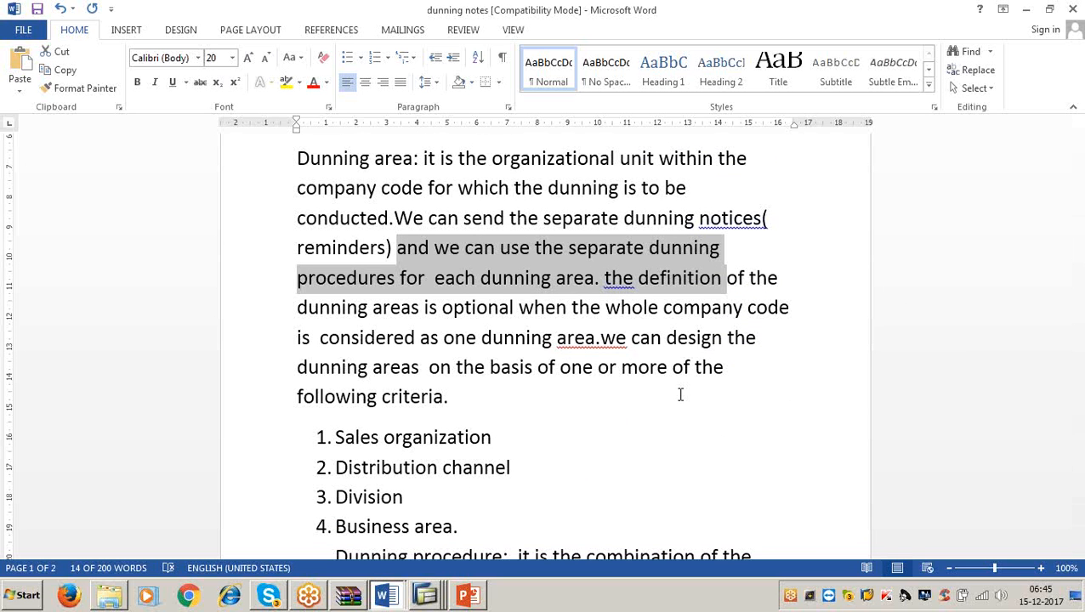
click(619, 390)
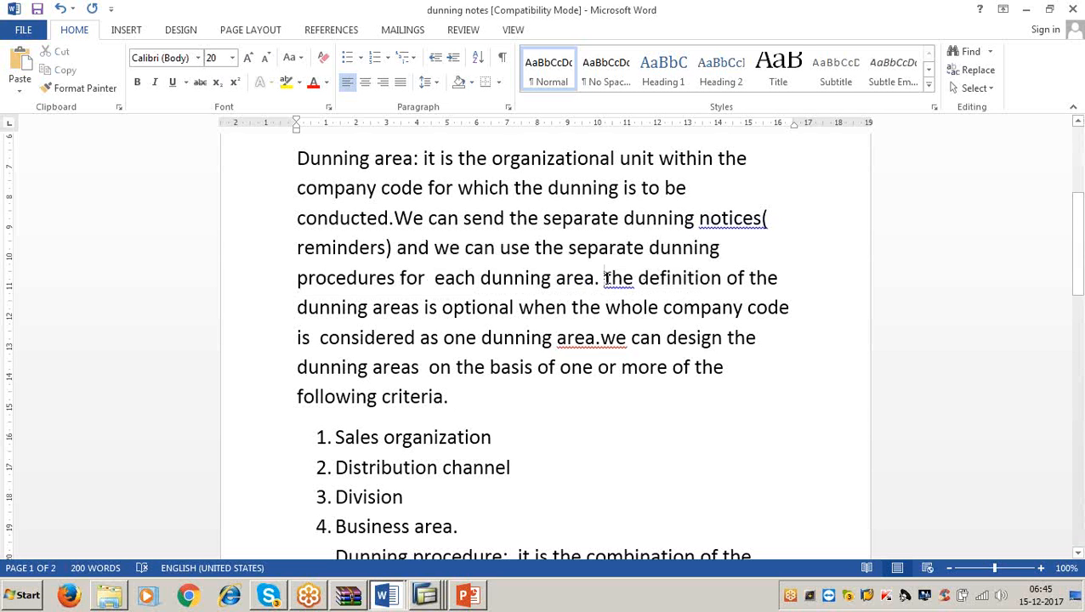
drag(604, 278, 761, 368)
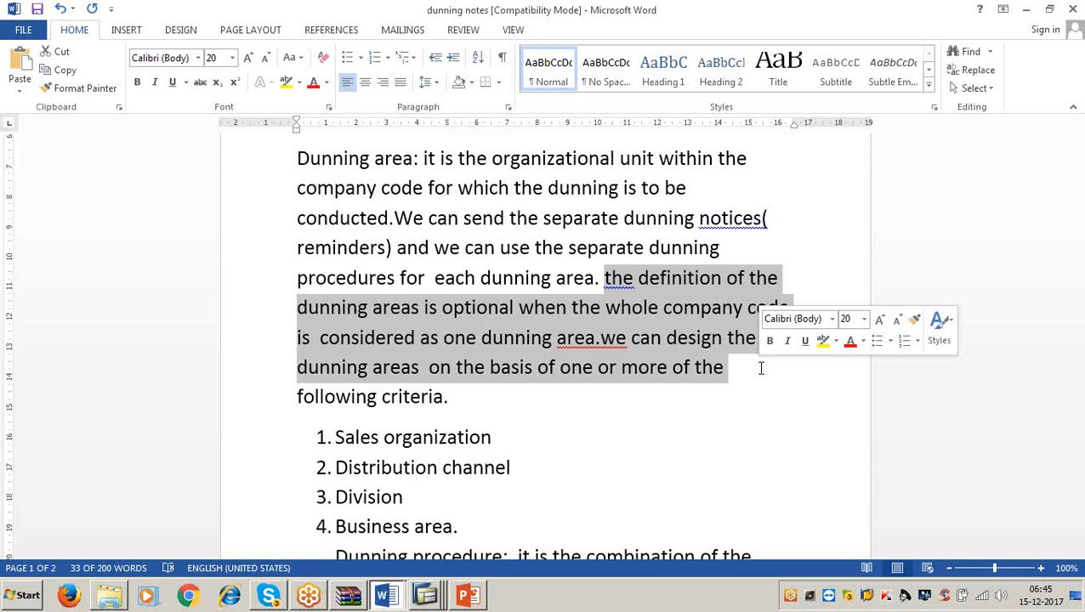
click(743, 494)
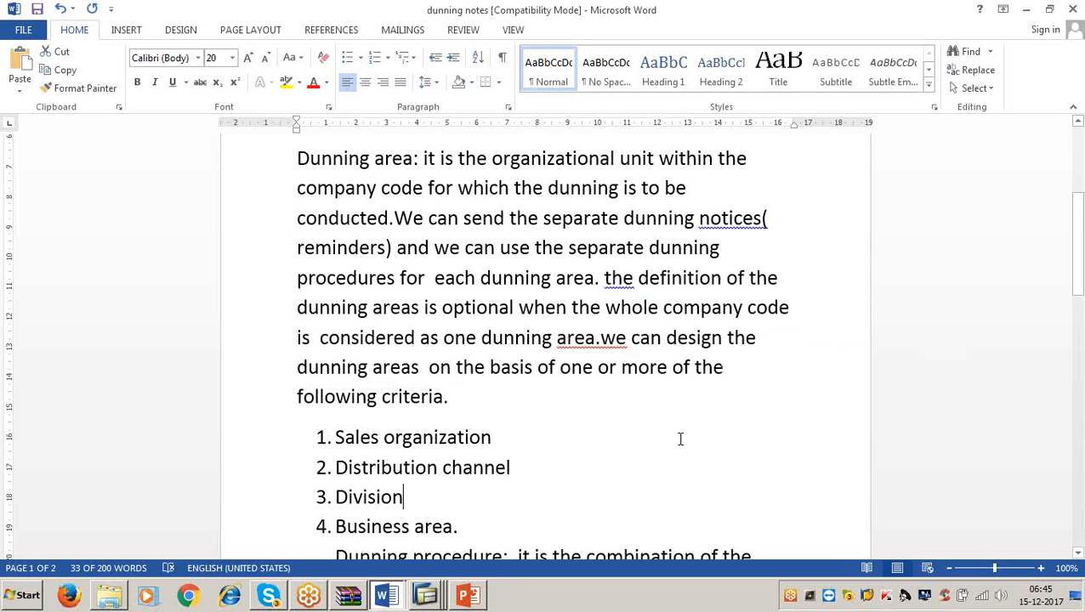
click(600, 338)
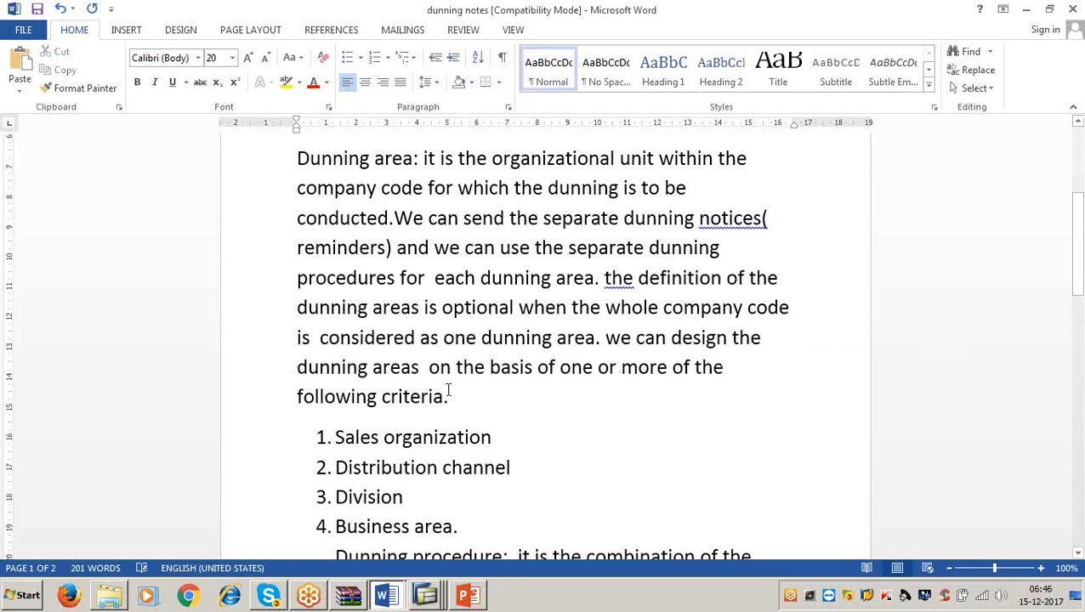
Step: Read the numbered criteria for designing dunning areas, from sales organization to business area
click(426, 377)
scroll(443, 400, down, 3)
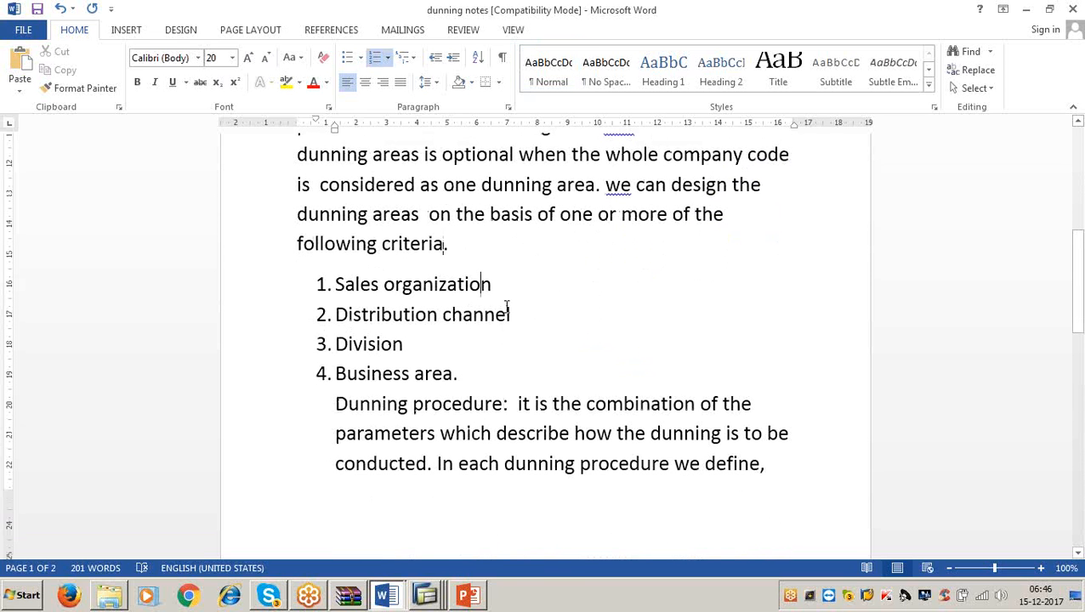
click(411, 343)
click(458, 379)
scroll(458, 380, up, 1)
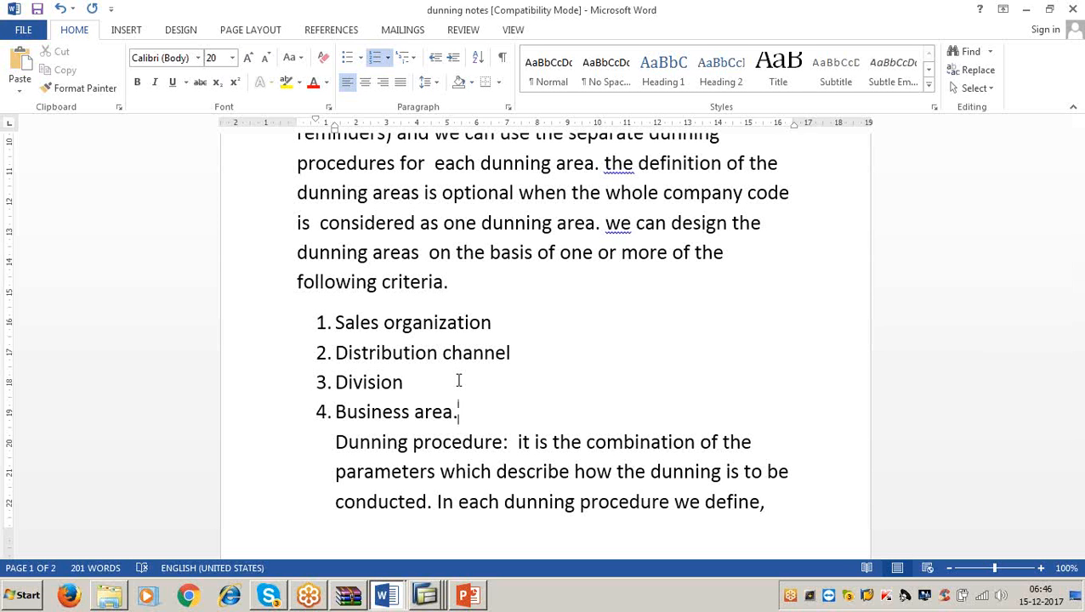
click(500, 321)
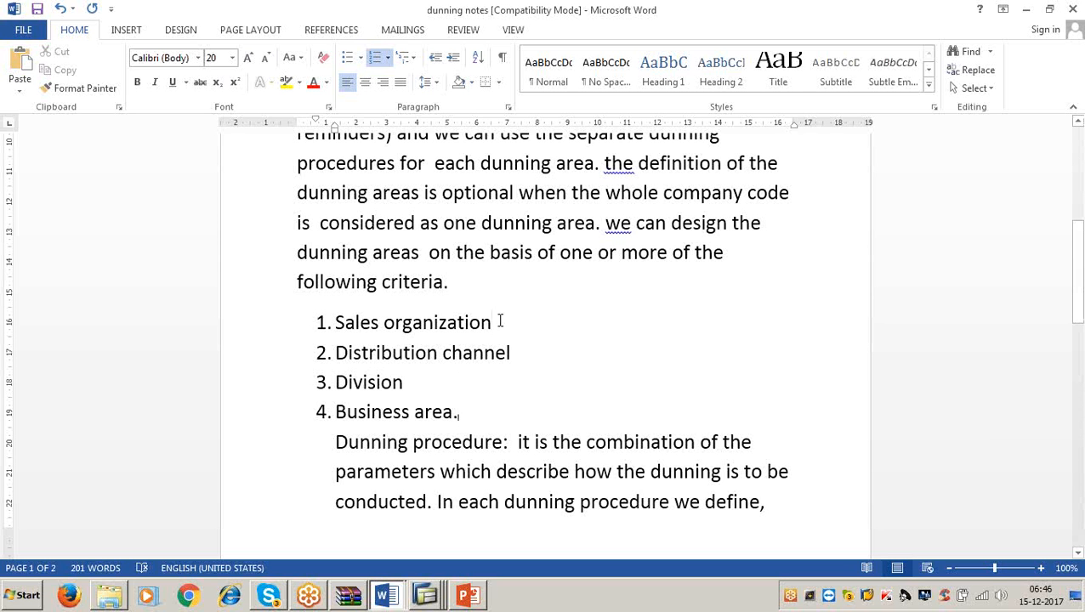
click(514, 352)
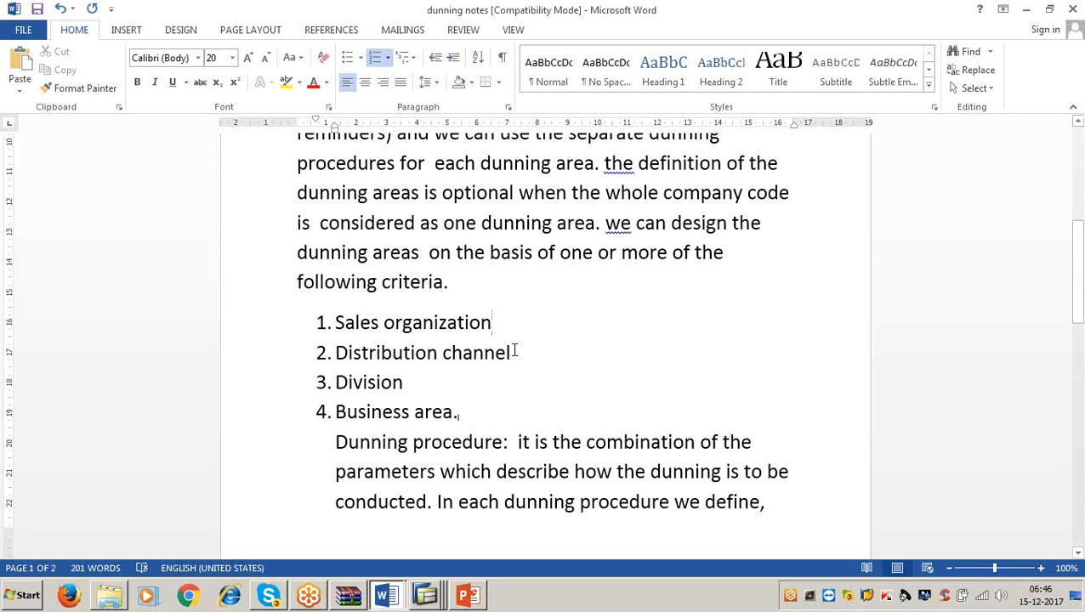
click(413, 385)
click(326, 323)
click(424, 394)
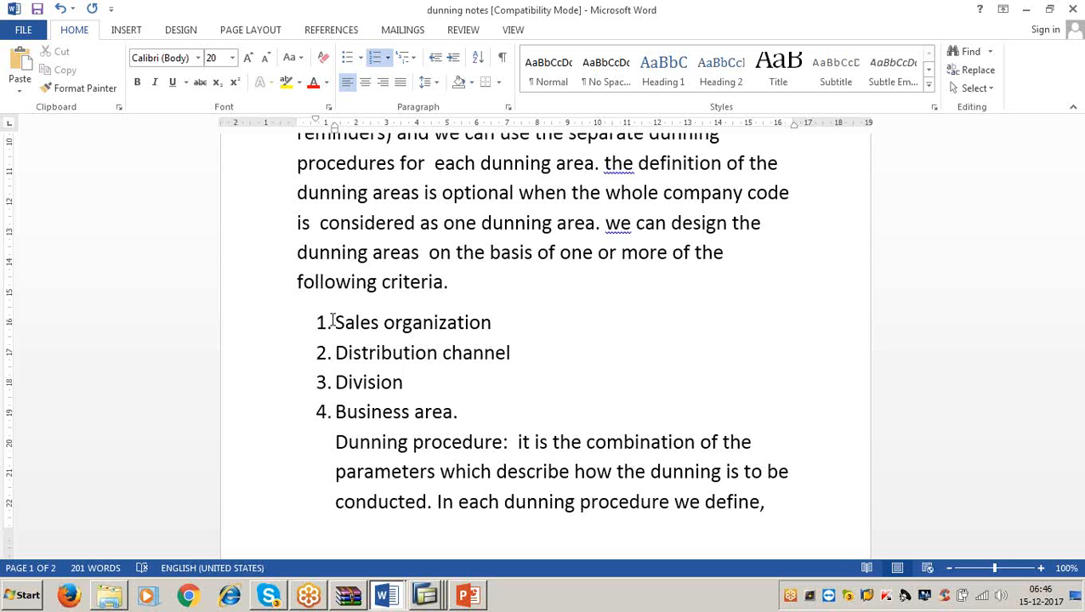
Step: Go through each dunning area criterion again and continue to the dunning procedure paragraph
click(1066, 250)
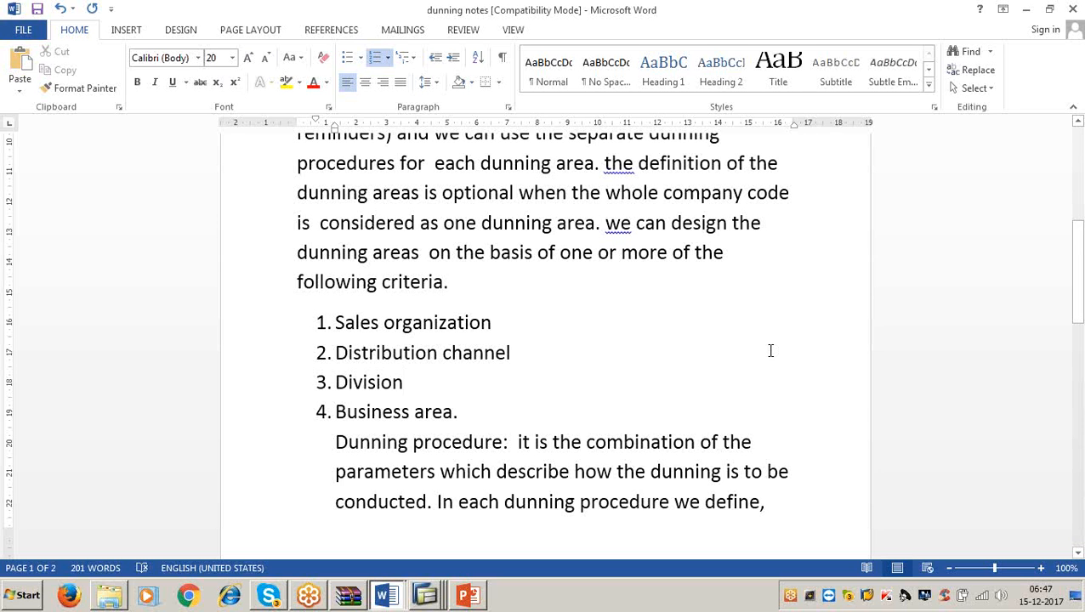
click(500, 325)
click(513, 351)
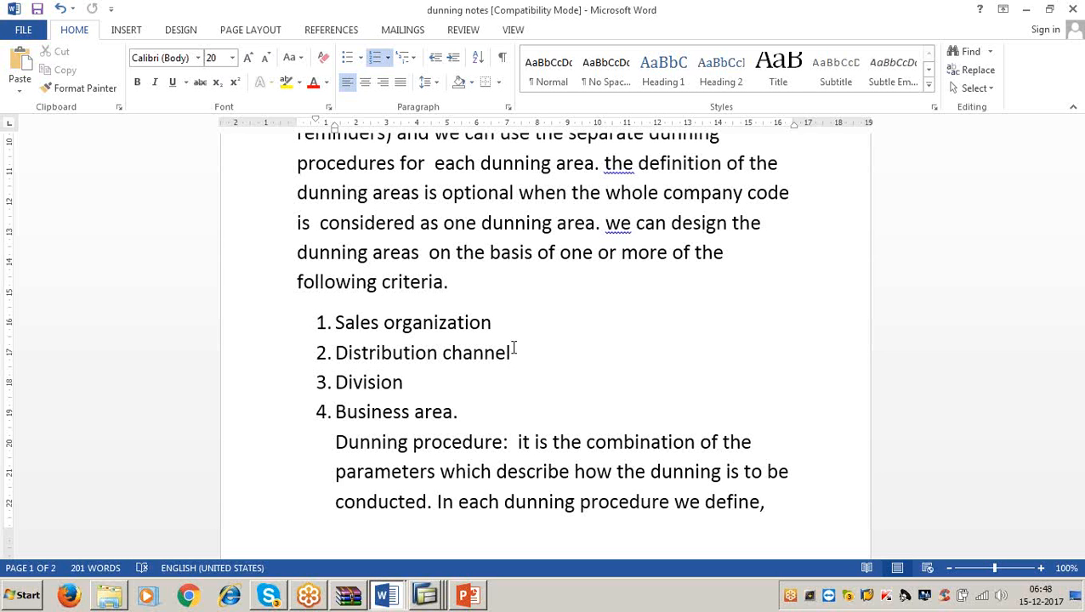
click(408, 383)
click(468, 411)
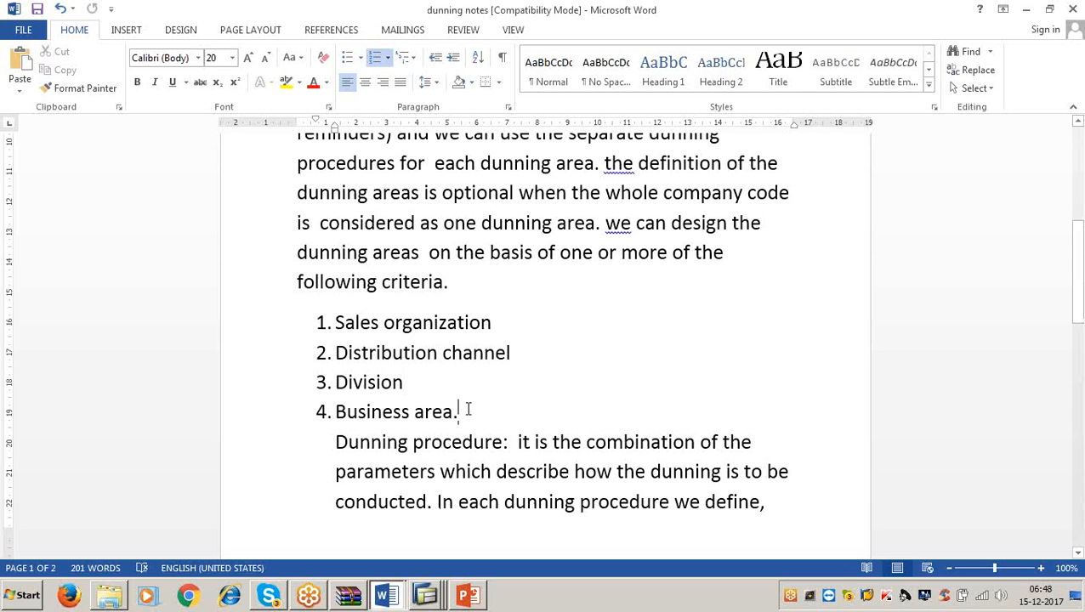
scroll(467, 411, down, 2)
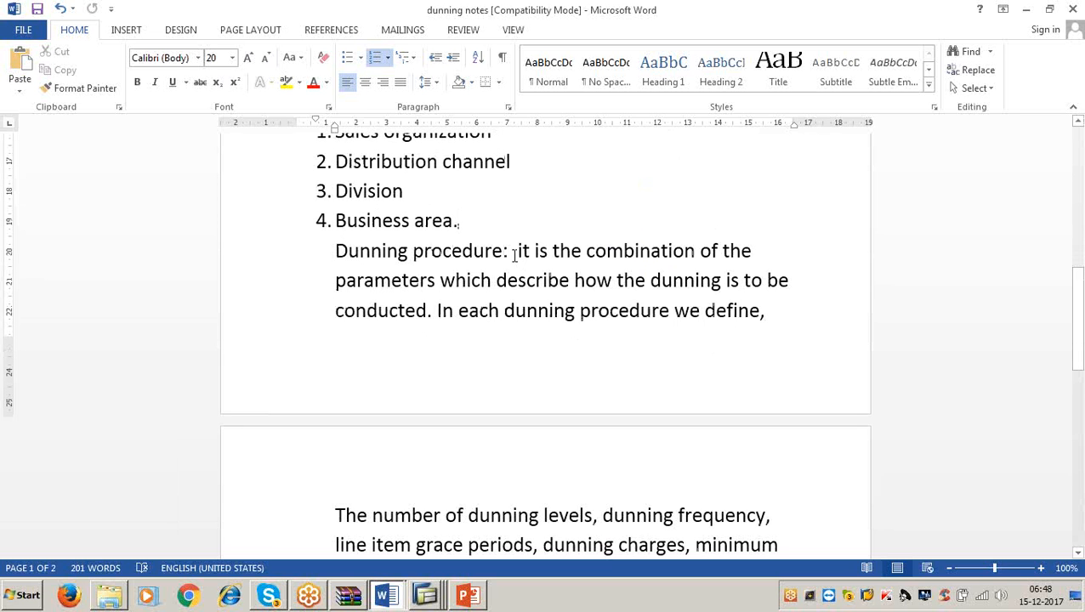
Step: Read the dunning procedure definition, its parameters from dunning levels to dunning texts, and the customer master record assignment rule
drag(518, 253, 743, 311)
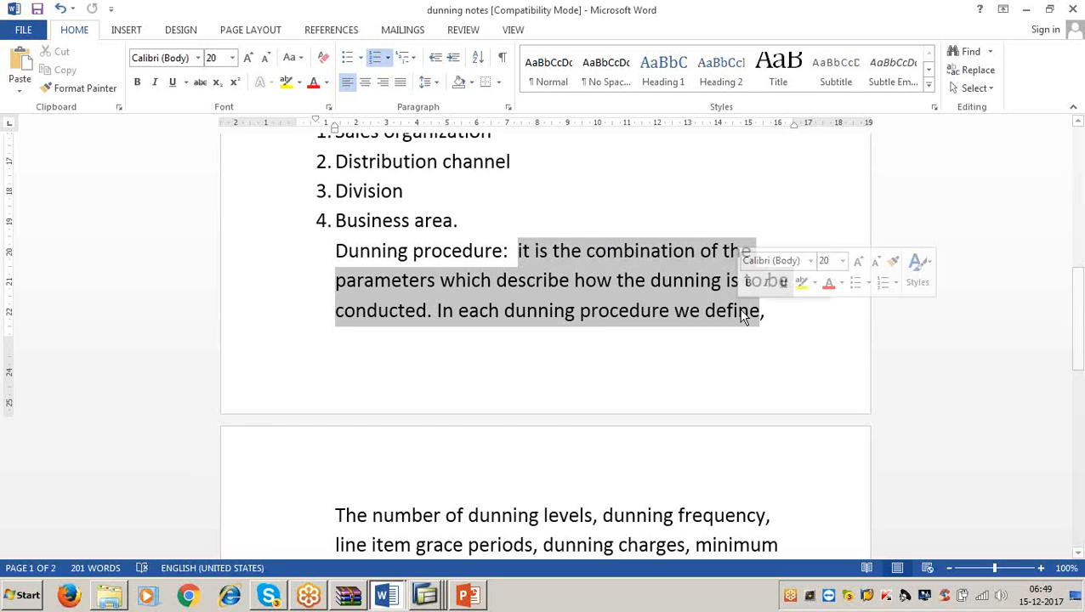
scroll(514, 339, down, 5)
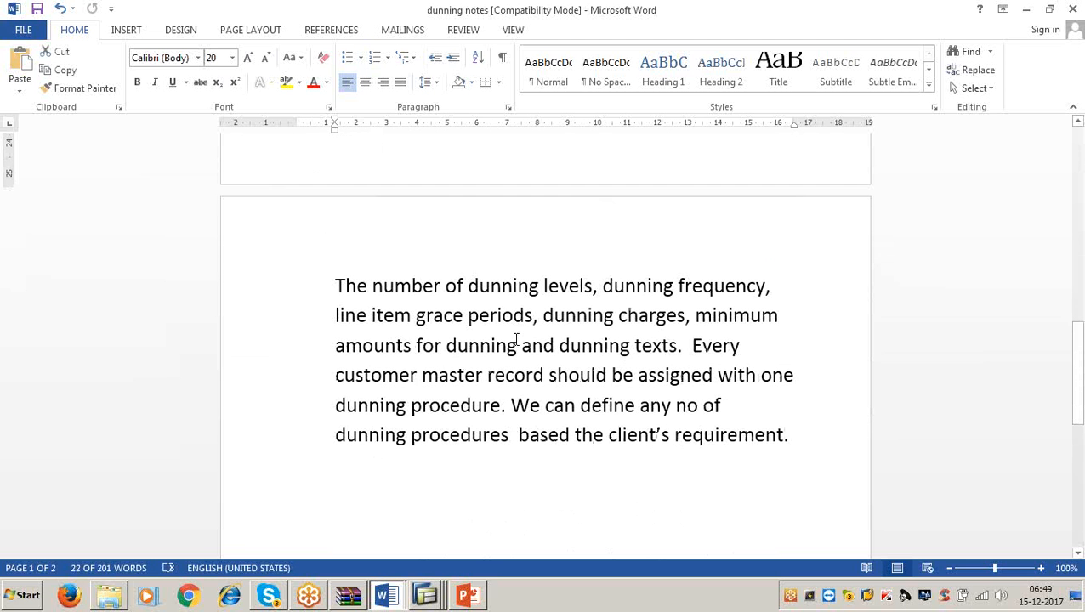
drag(593, 286, 768, 294)
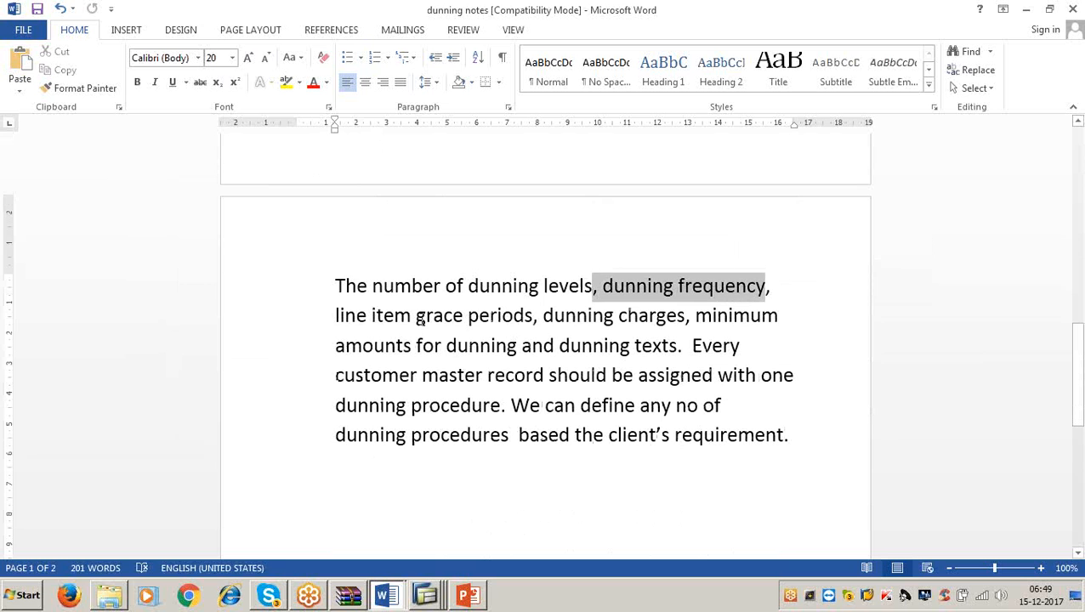
click(334, 315)
drag(333, 315, 539, 318)
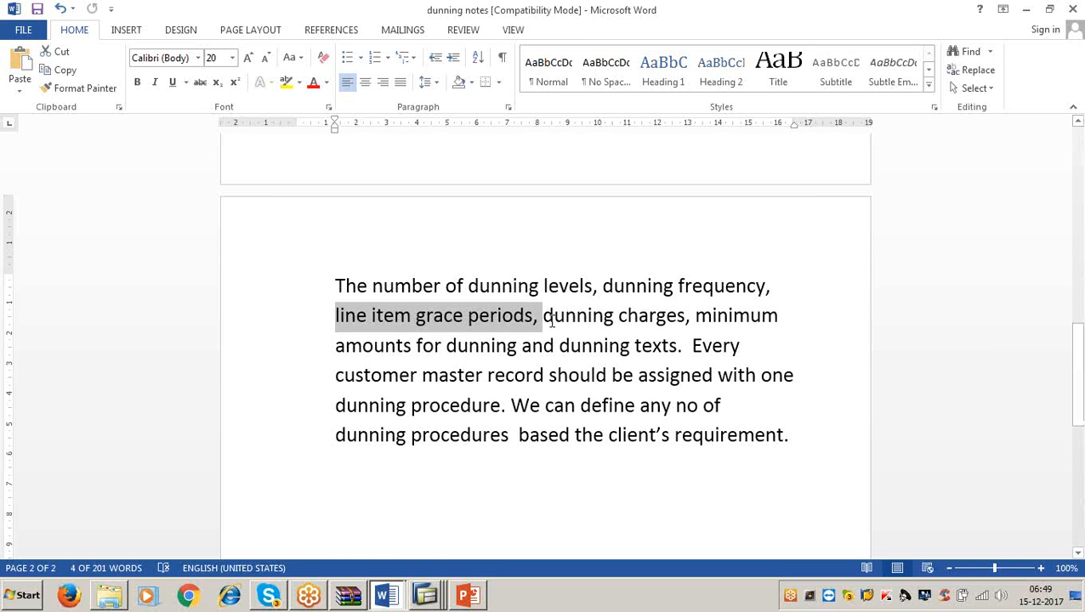
drag(547, 316, 691, 345)
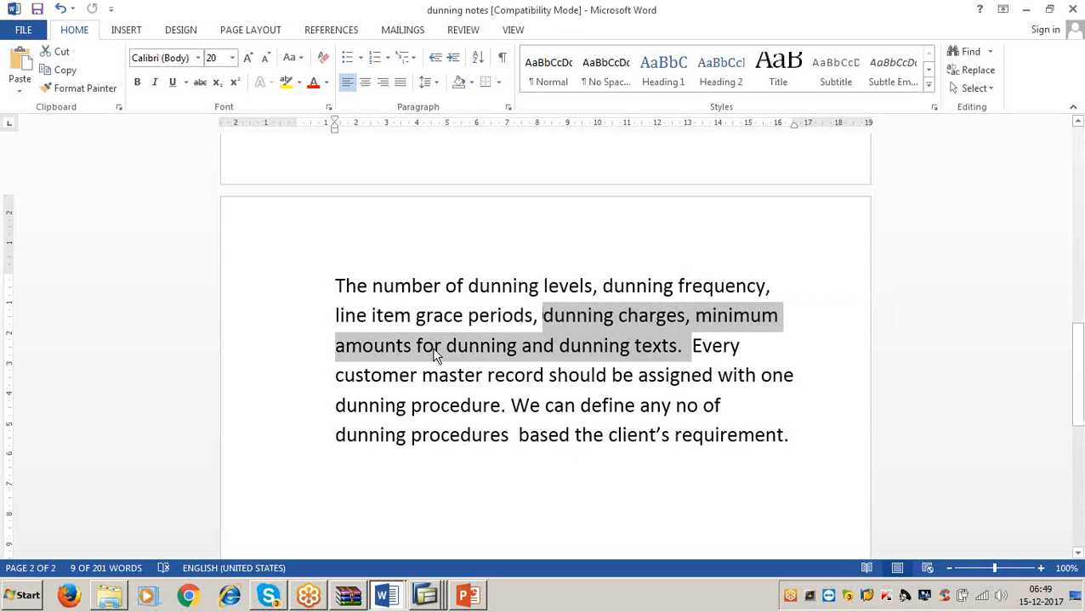
click(677, 355)
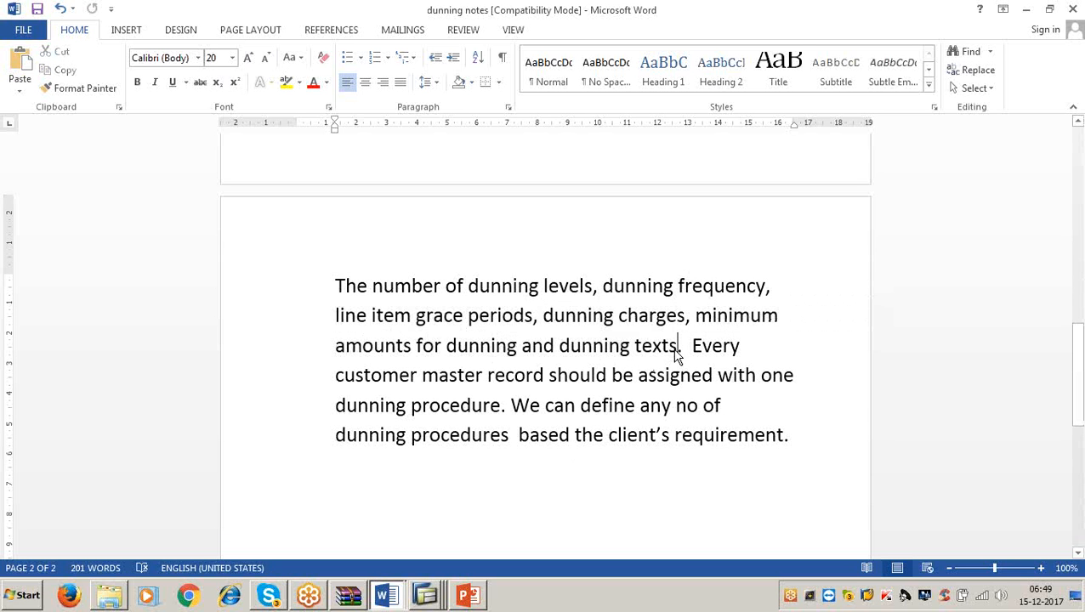
drag(692, 346, 793, 446)
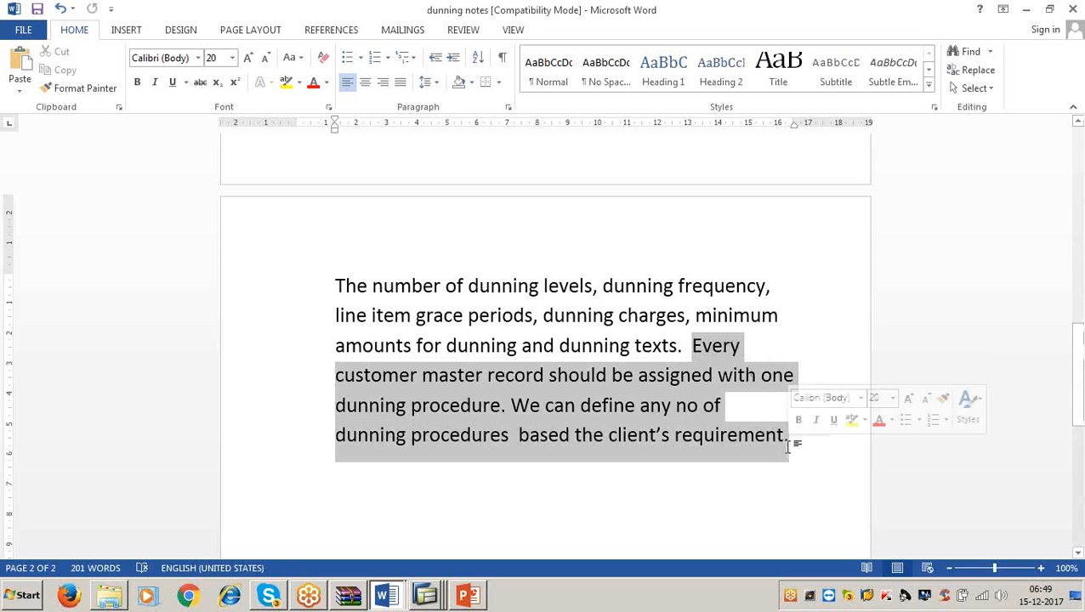
click(726, 497)
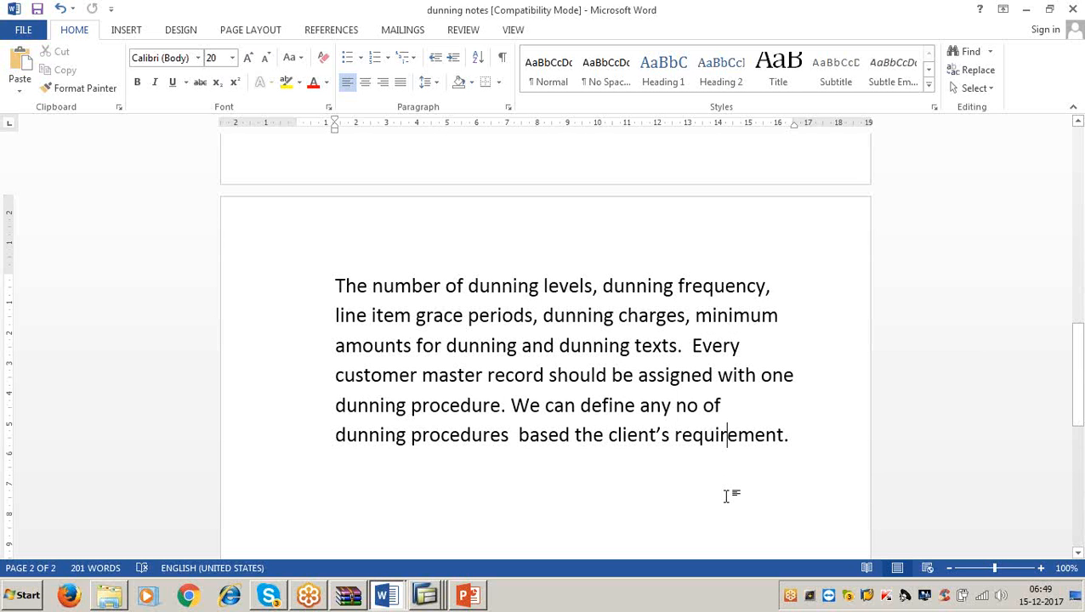
Step: Close the dunning notes without saving the changes, and close the accounts receivable.rar archive in WinRAR
click(1072, 9)
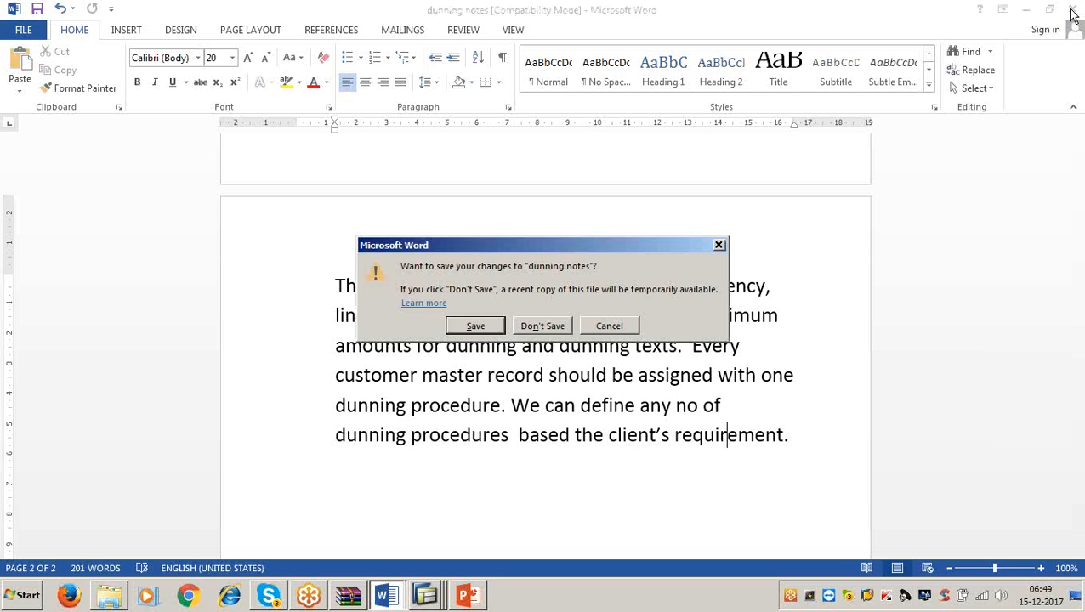
click(545, 328)
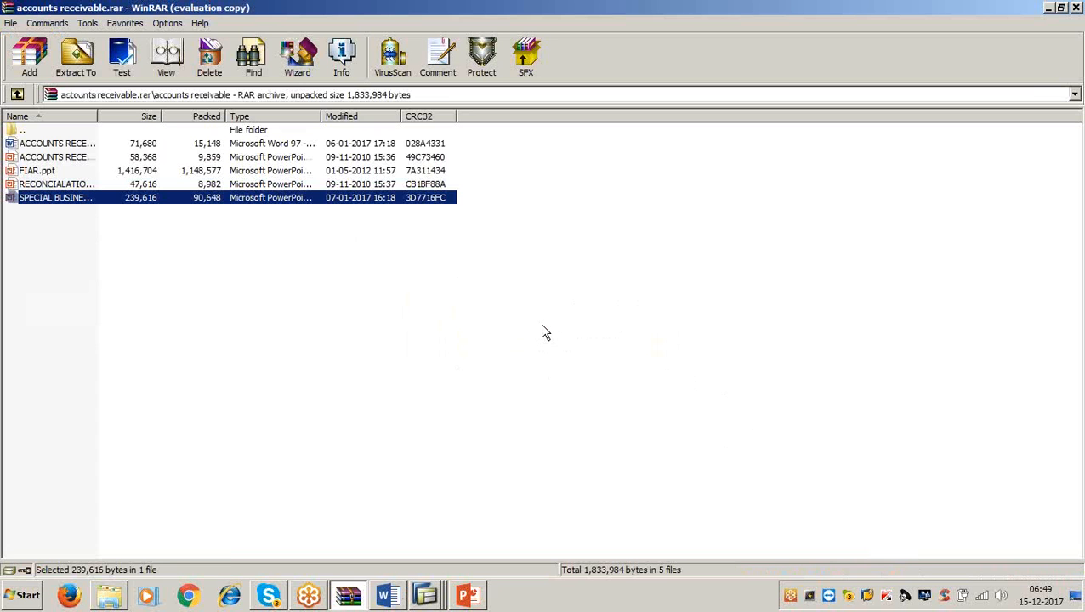
click(1076, 8)
right_click(481, 223)
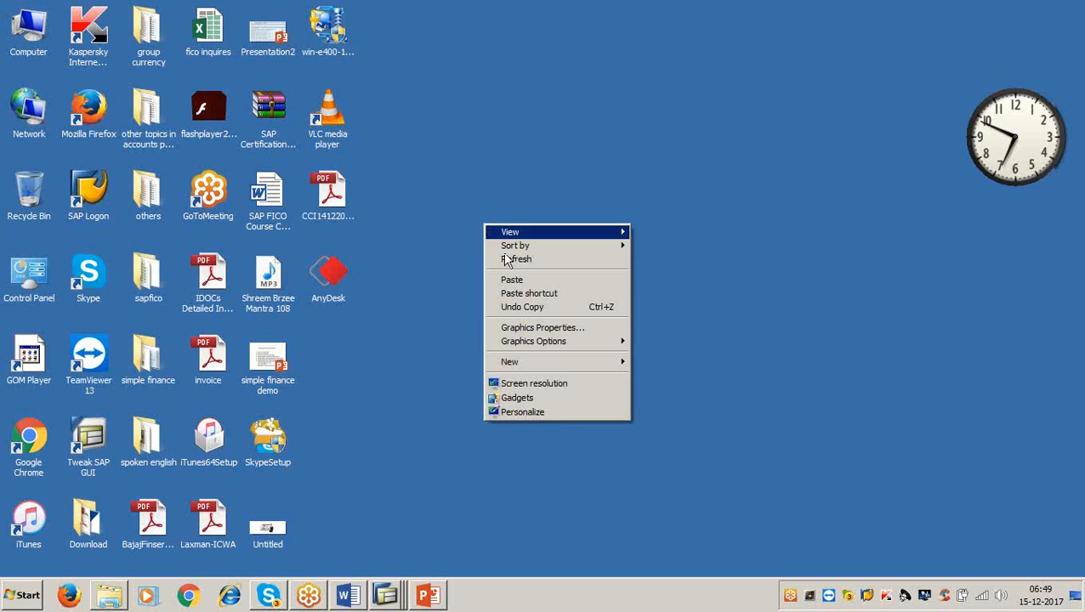
click(510, 259)
Step: Close the open PowerPoint presentation and refresh the desktop
click(426, 598)
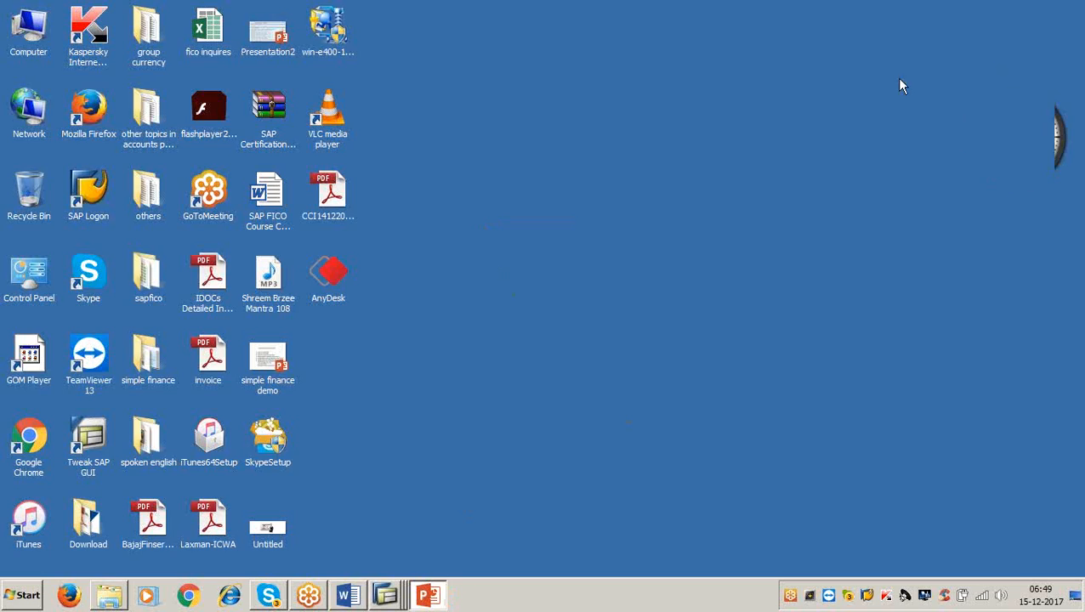
click(1076, 8)
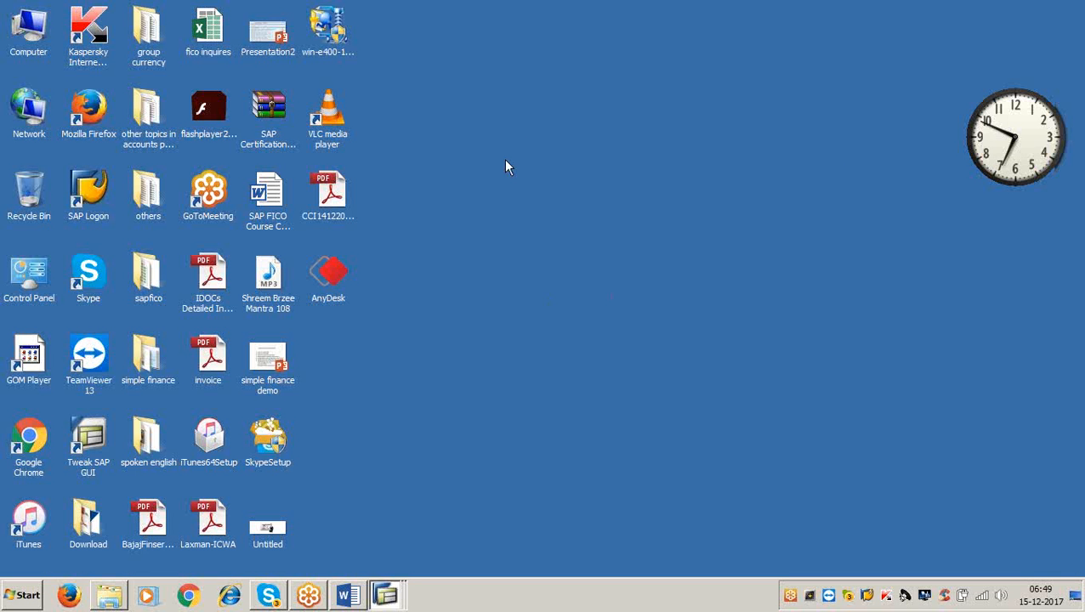
right_click(518, 116)
click(541, 152)
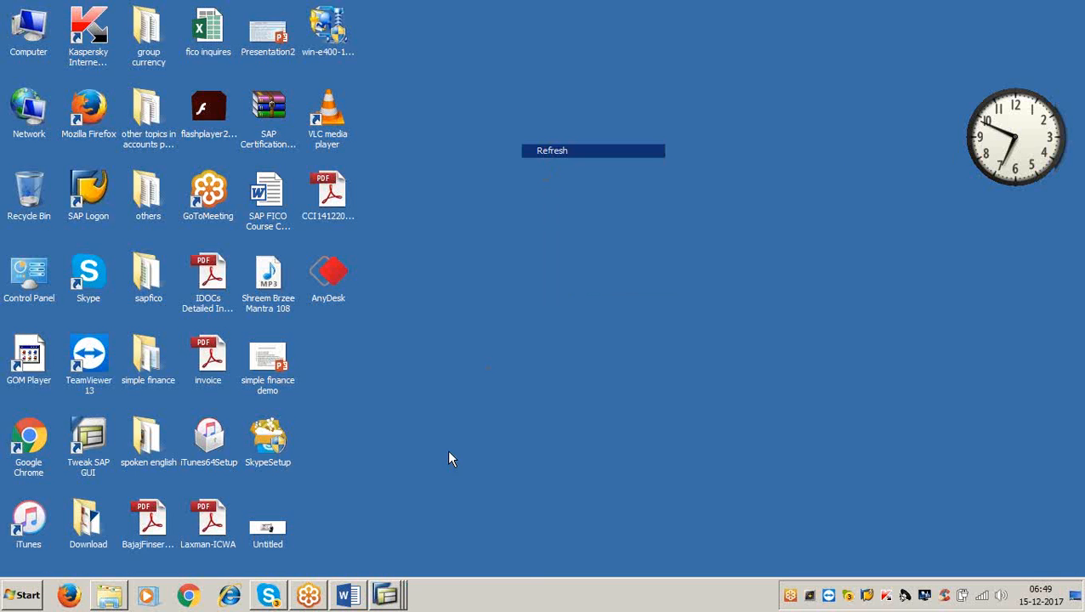
Step: Close the Customer Balance Display and Customer Line Item Display sessions in SAP and log off, discarding unsaved data
mouse_move(385, 594)
click(395, 561)
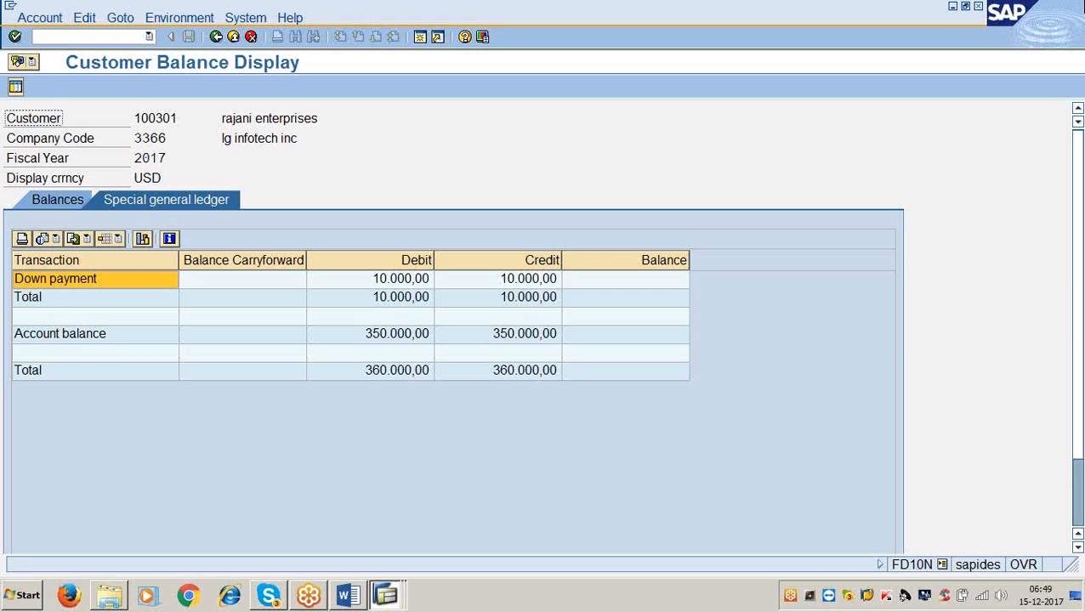
click(977, 7)
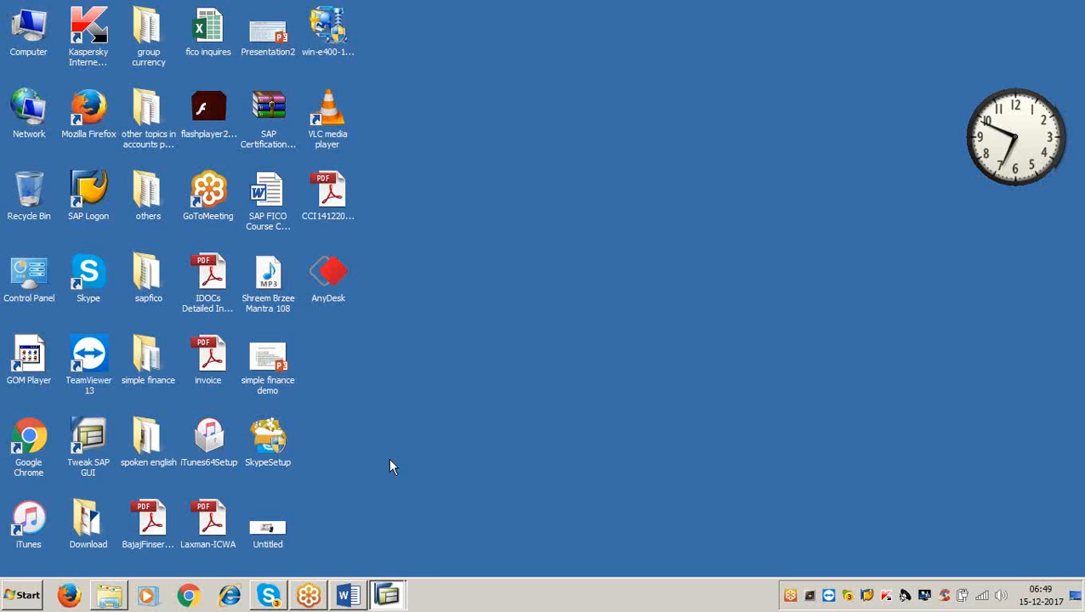
click(356, 595)
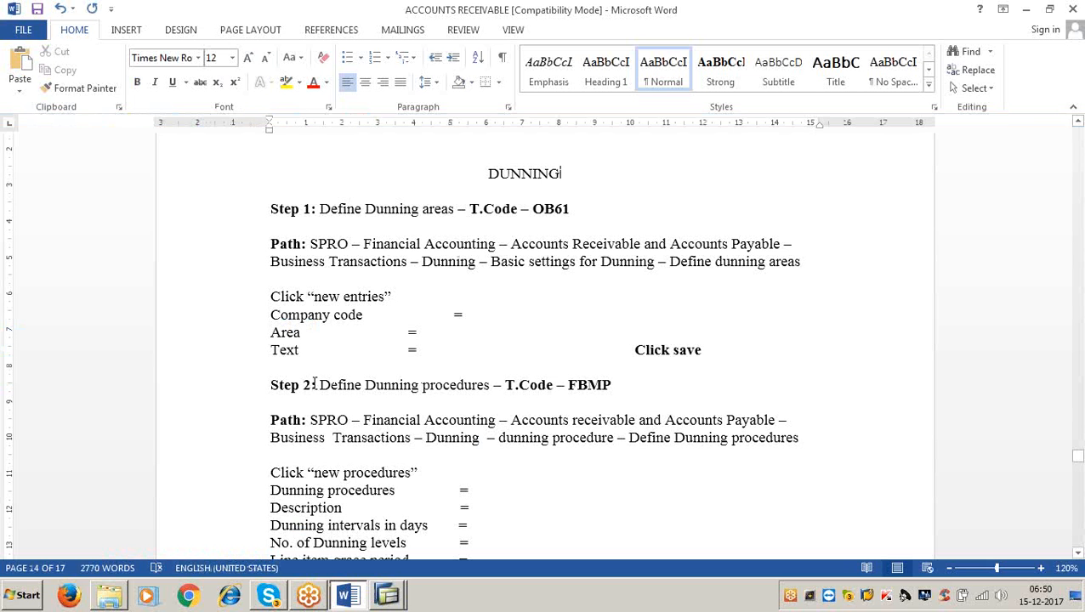
click(1025, 10)
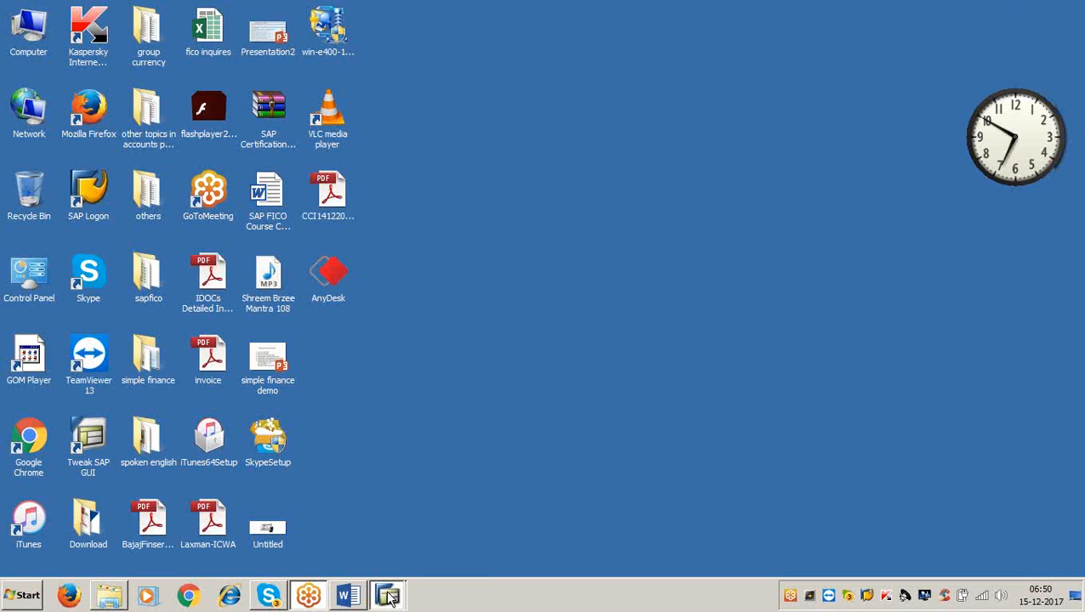
mouse_move(388, 595)
click(419, 537)
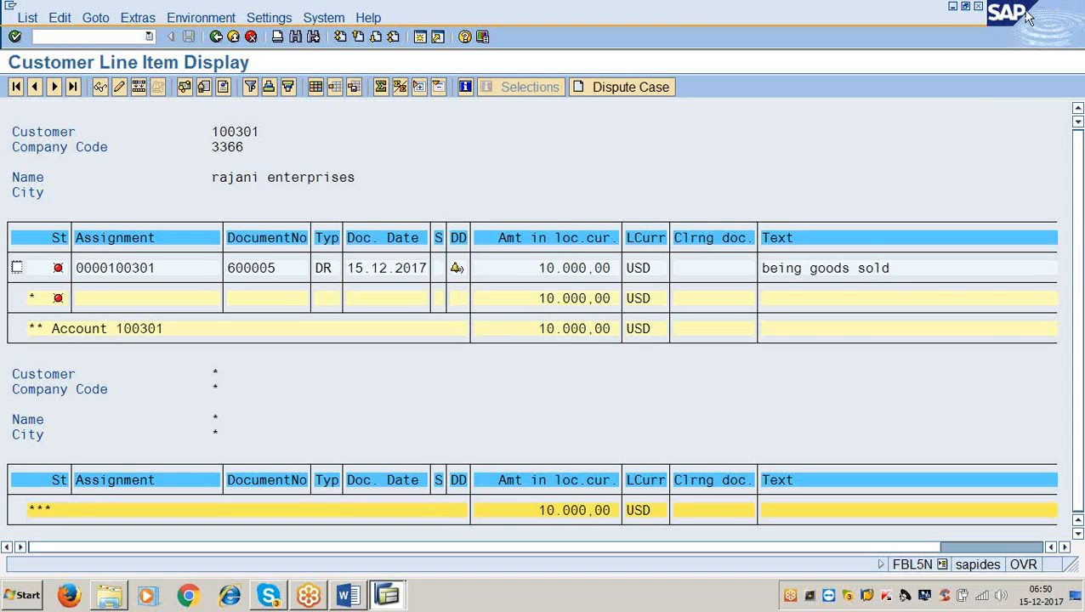
click(977, 6)
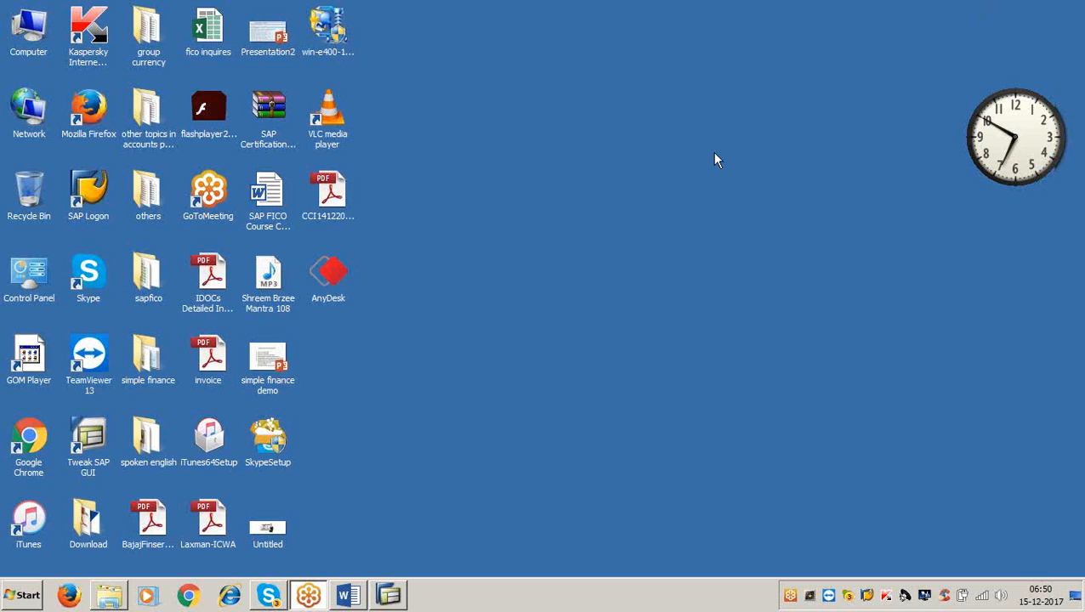
click(388, 596)
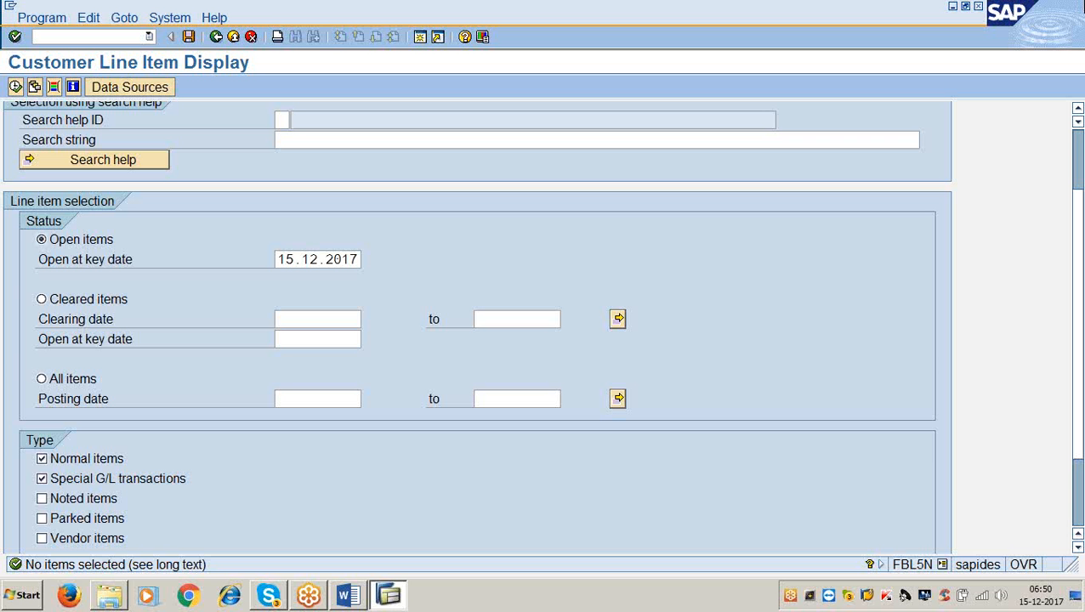
click(979, 7)
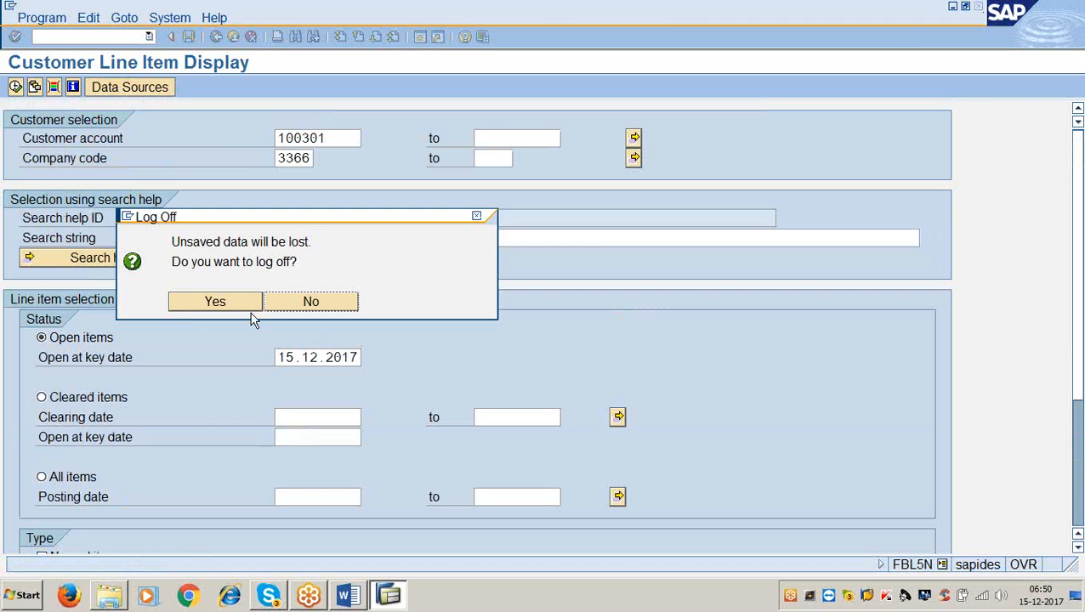
click(213, 302)
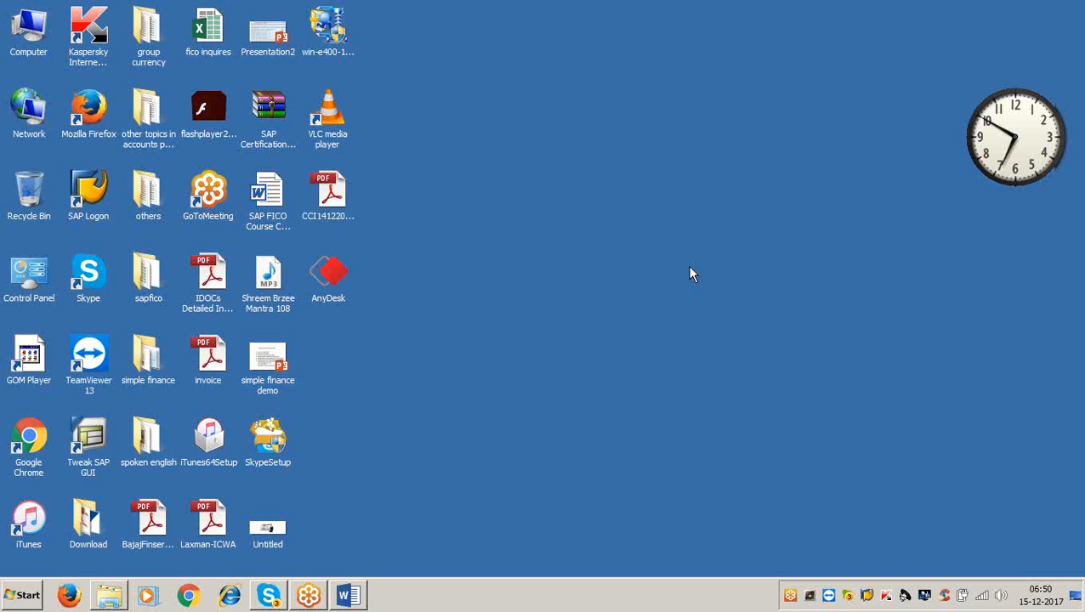
Step: Start SAP Logon and log on to client 800 of the IDES system with the user name and password
double_click(74, 188)
click(593, 145)
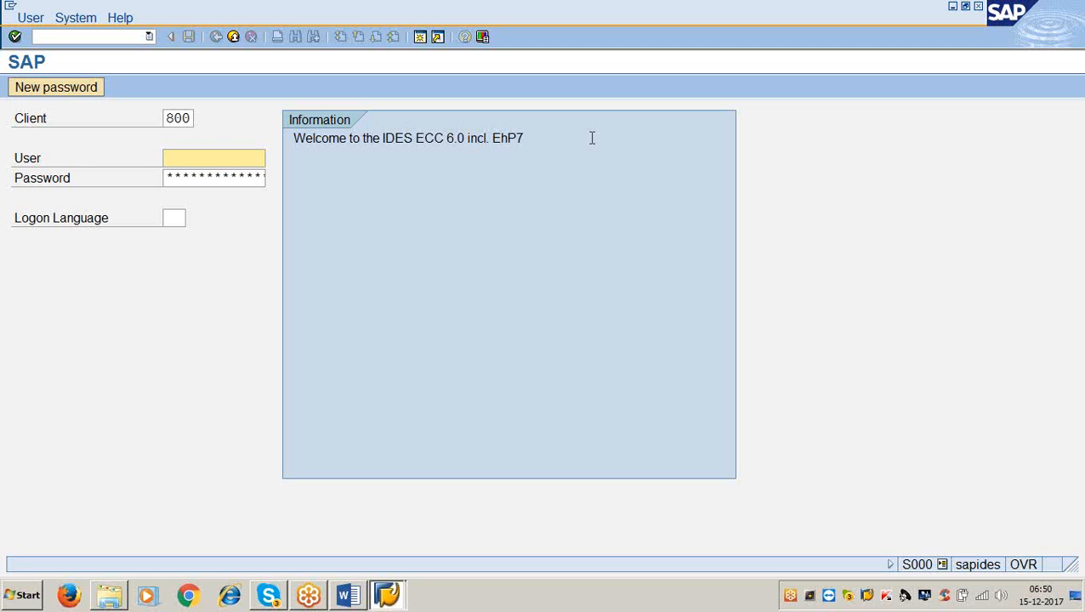
text(lakshman)
key(Tab)
text(**********)
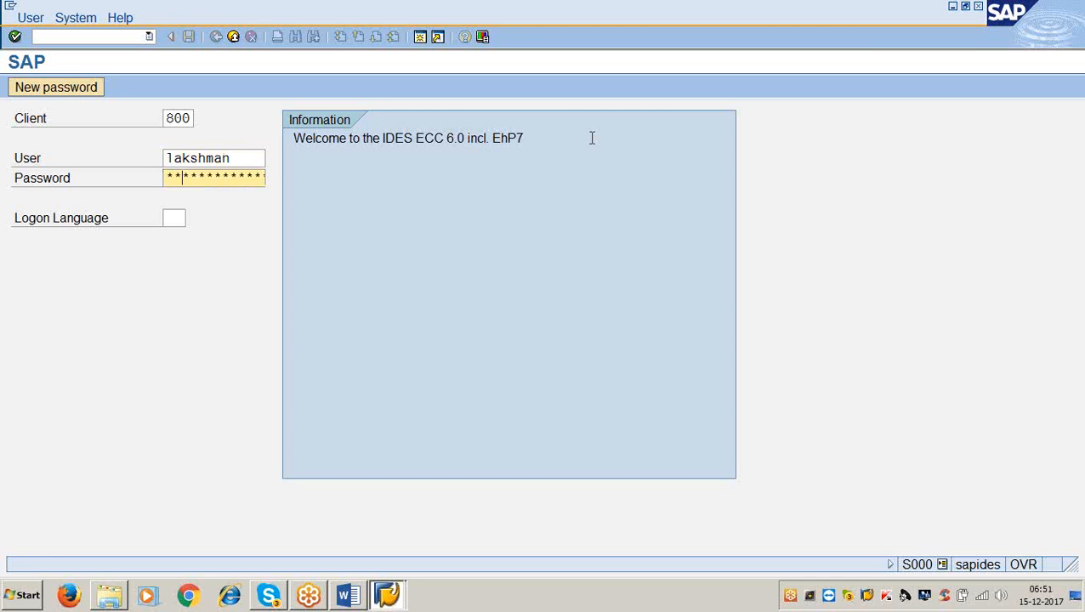
key(Return)
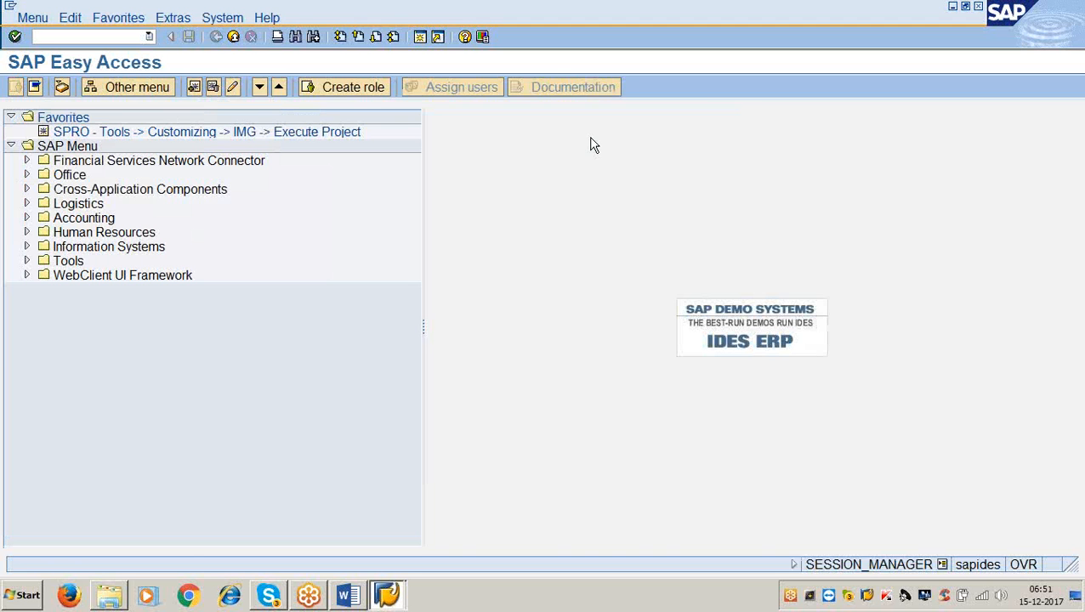
Step: Open Automatic Payment Transactions with /nf110 and load the payment run dated 15.12.2017 with identification YYZZ
click(128, 38)
click(125, 35)
text(/nf110)
key(Return)
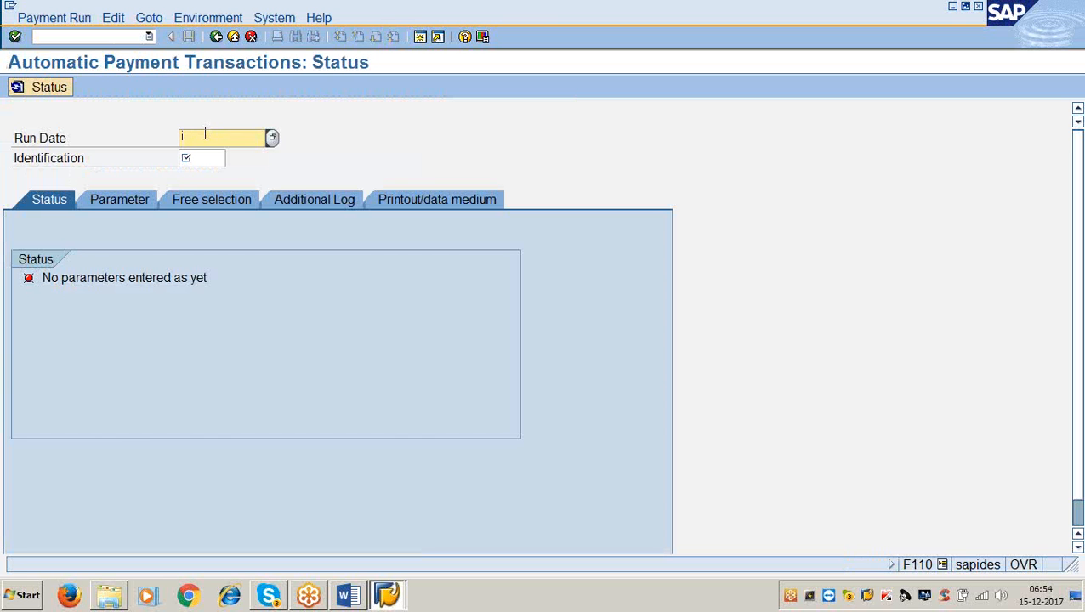
text(1)
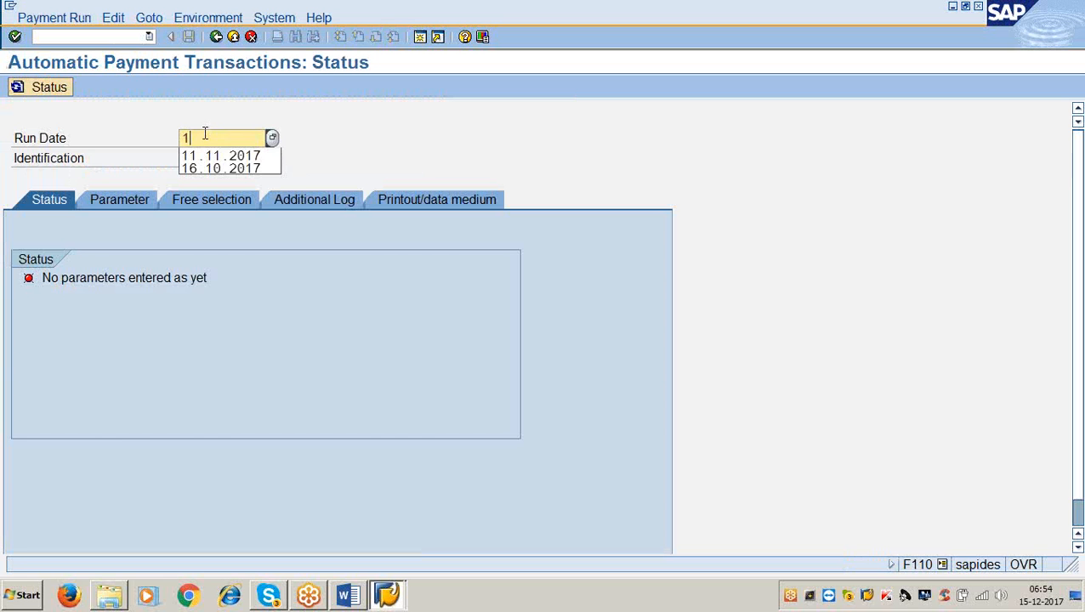
text(5.12.2017)
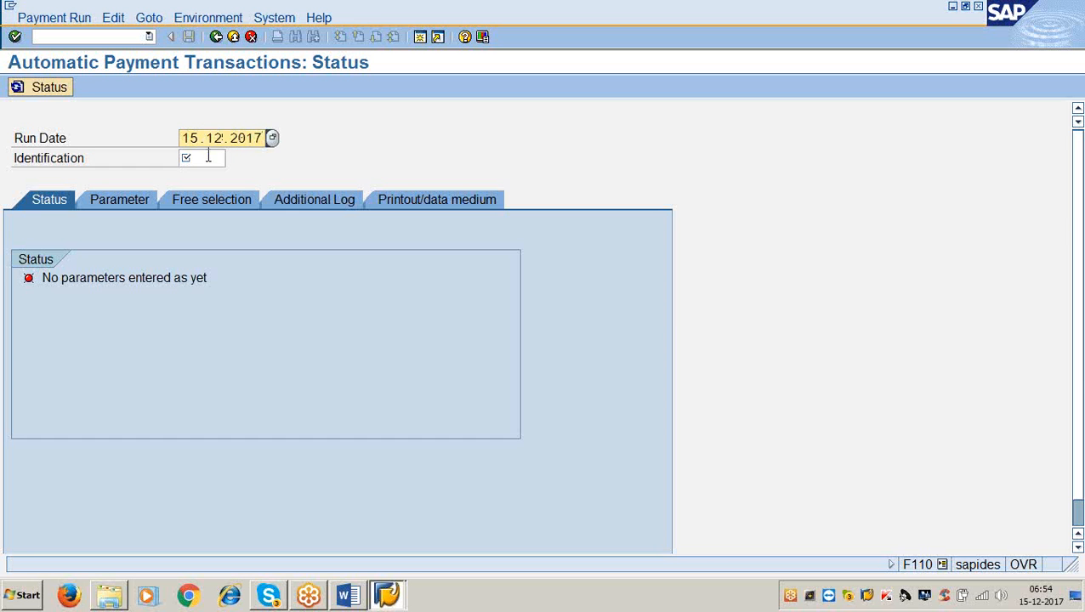
click(208, 156)
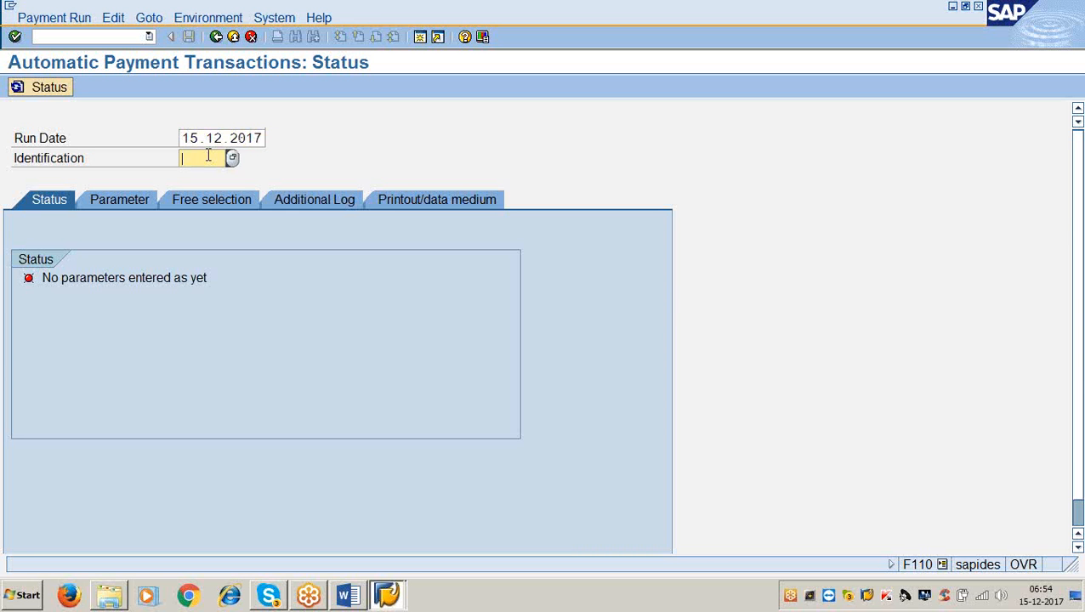
text(1)
key(BackSpace)
text(yyzz)
key(Return)
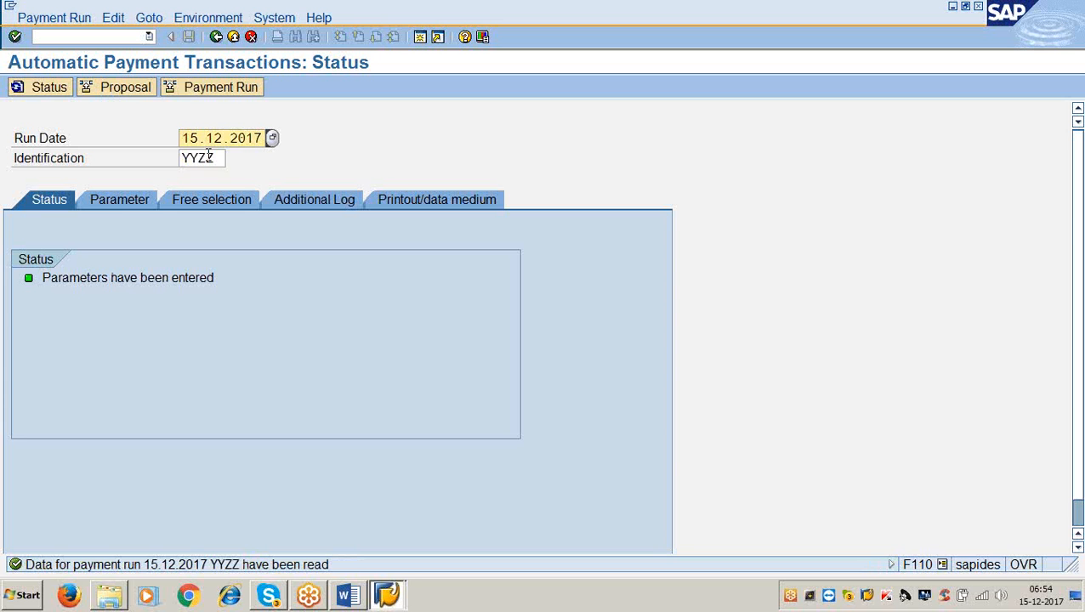
click(222, 288)
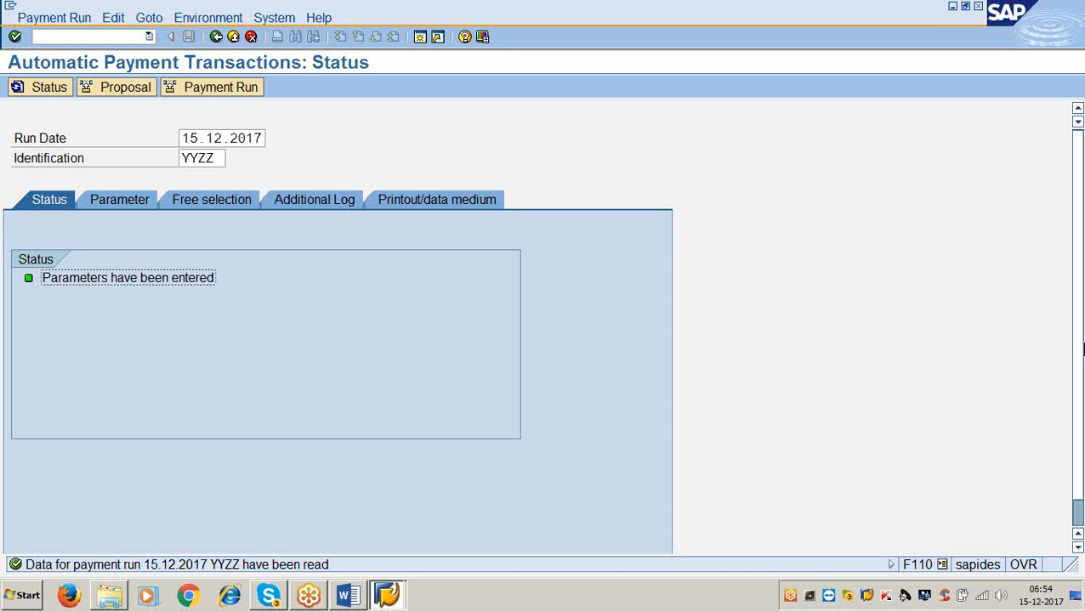
click(1046, 293)
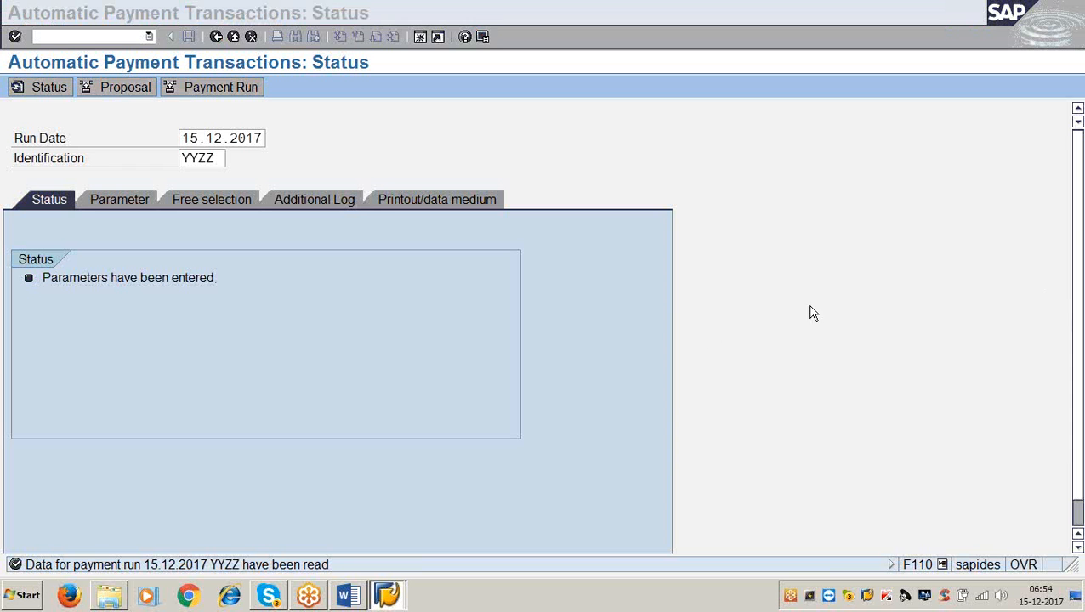
click(691, 346)
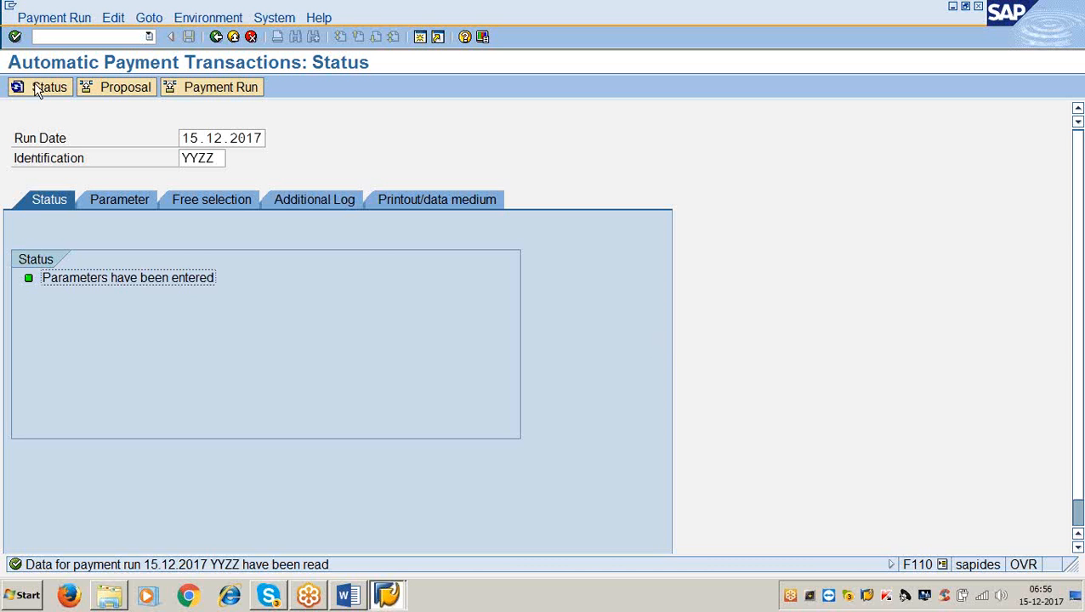
Step: Open the Automatic Clearing program with /nf.13
click(49, 37)
text(/nf.13)
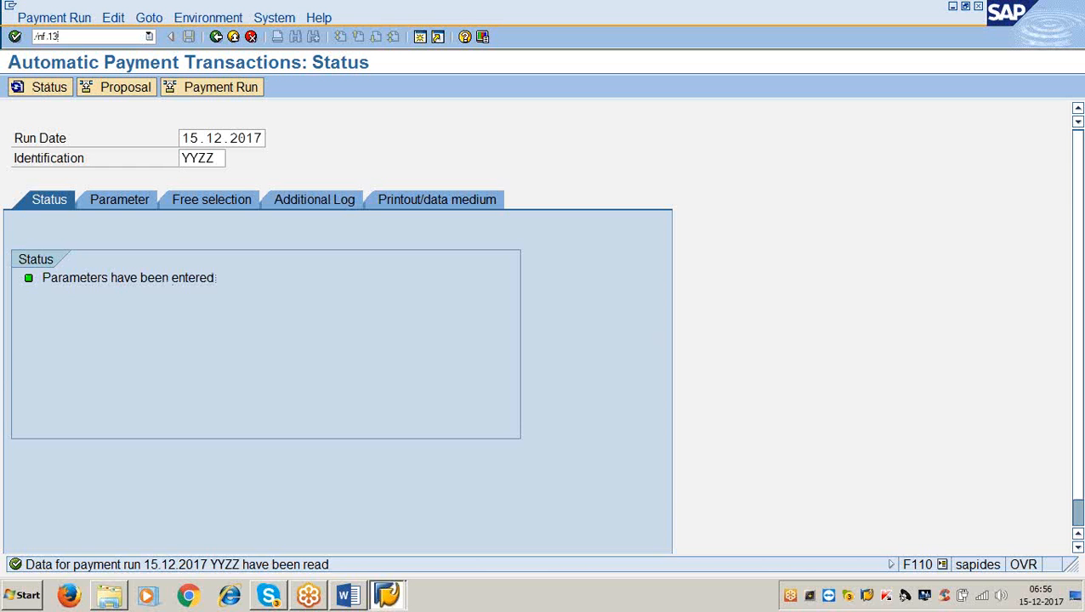
key(Return)
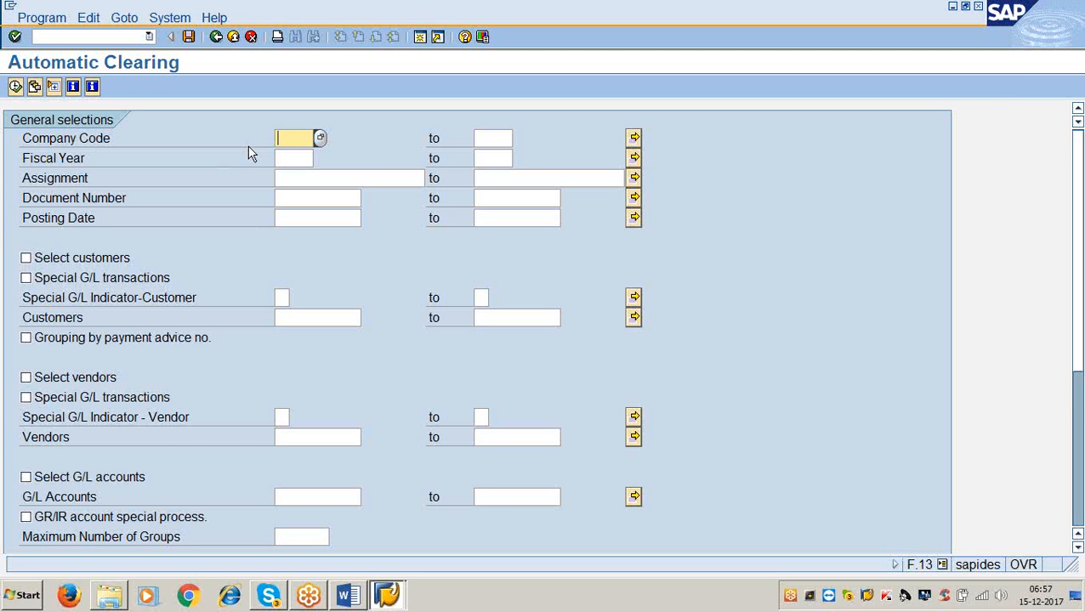
click(293, 157)
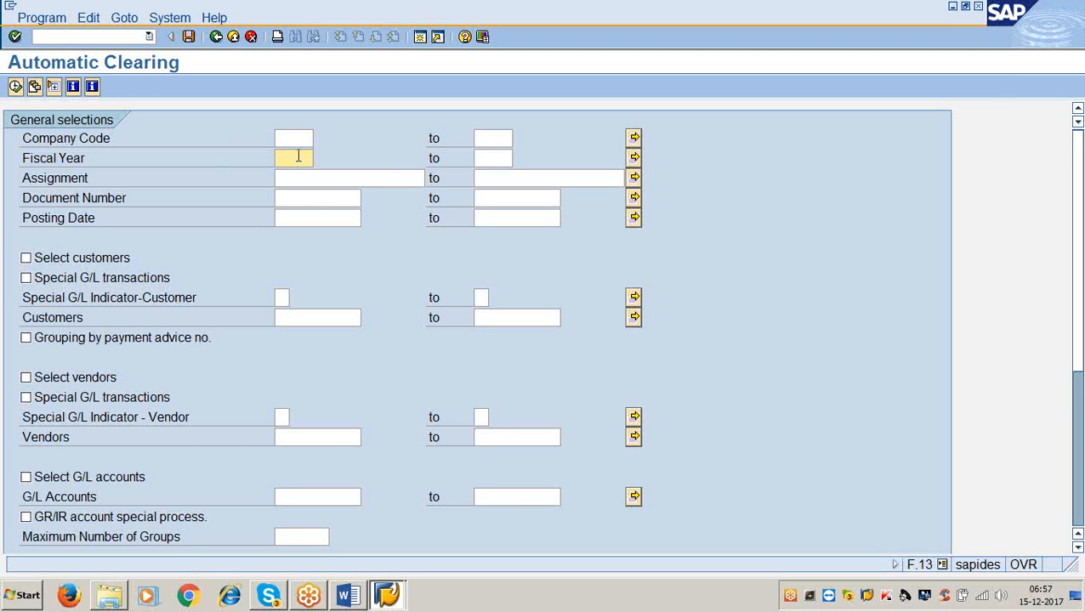
Step: Include customers and their special G/L transactions in the automatic clearing selection, leaving the customer range blank
click(29, 258)
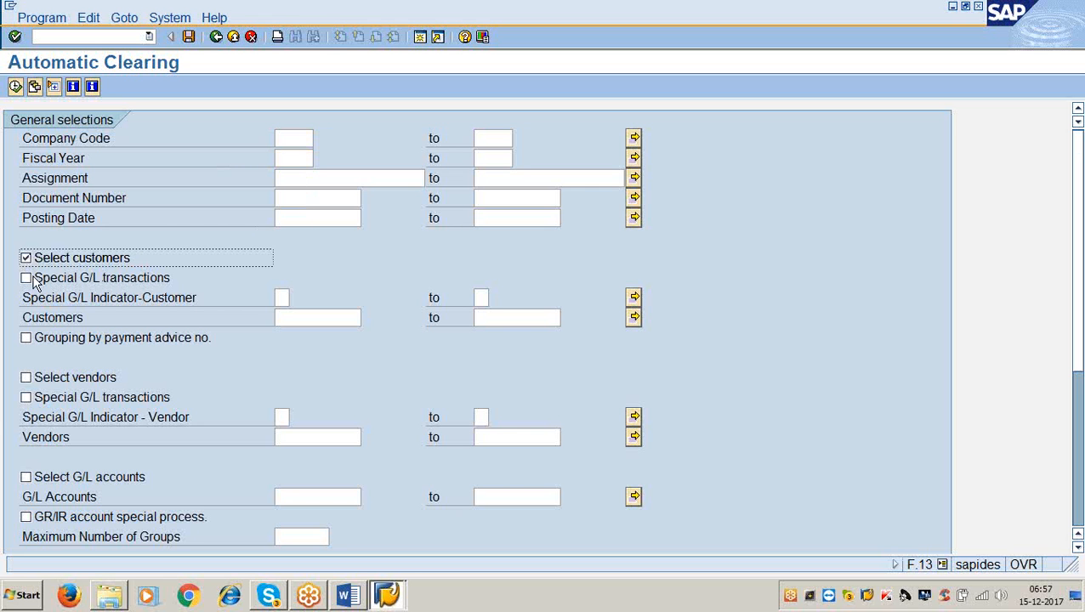
click(29, 279)
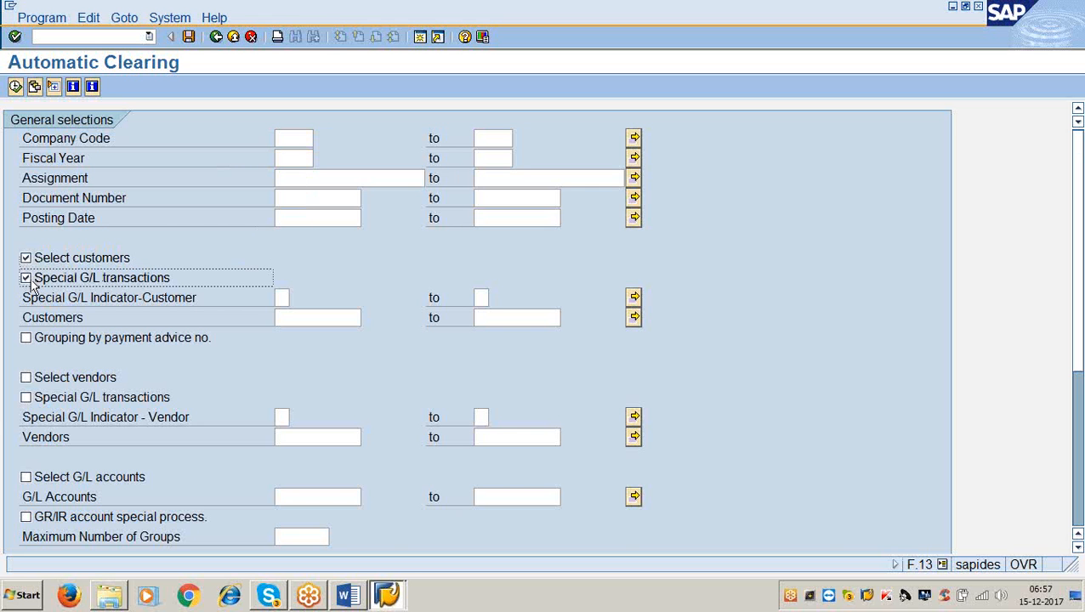
click(328, 317)
click(504, 318)
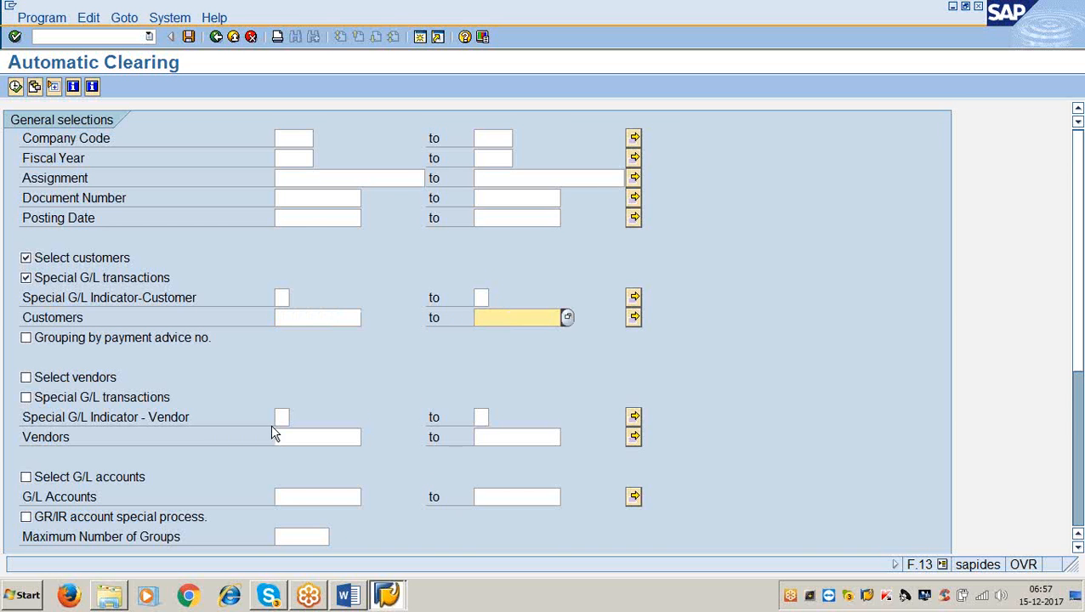
Step: Include vendors and their special G/L transactions in the automatic clearing selection, leaving the vendor range blank
scroll(268, 434, down, 1)
click(26, 318)
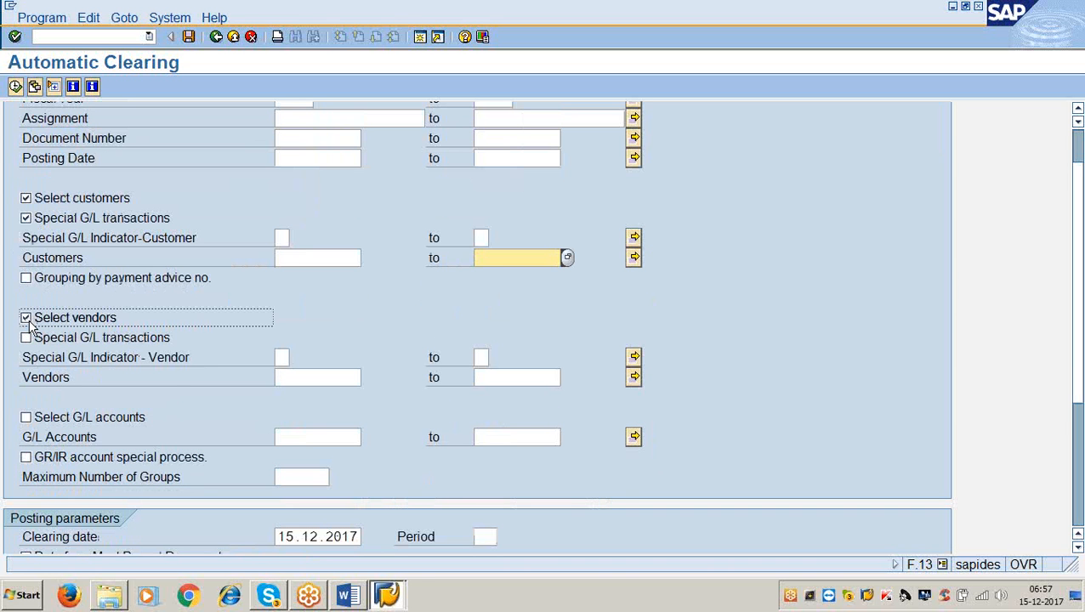
click(26, 339)
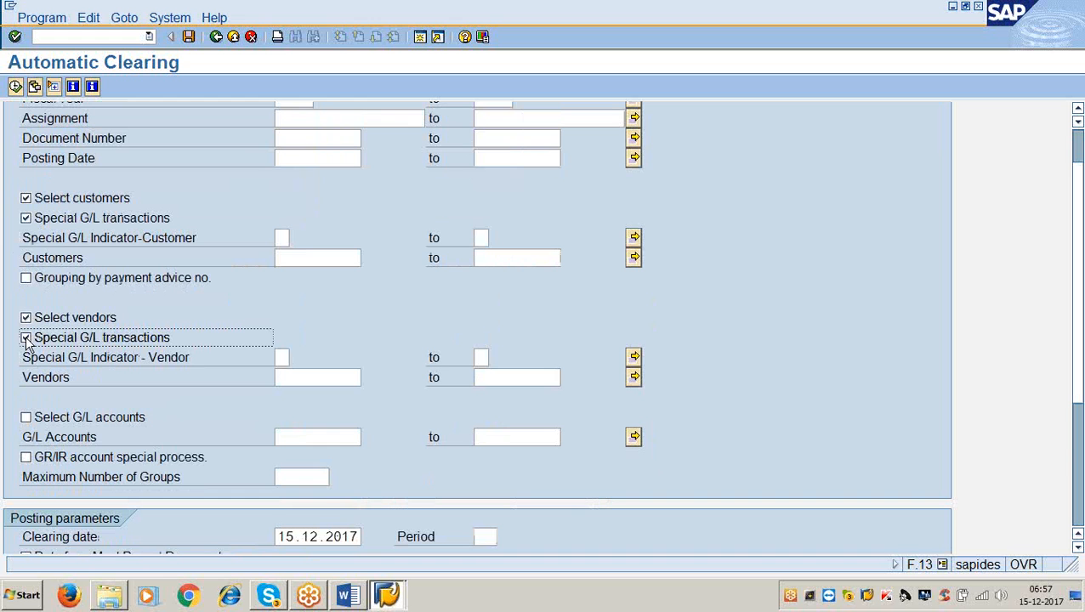
click(317, 380)
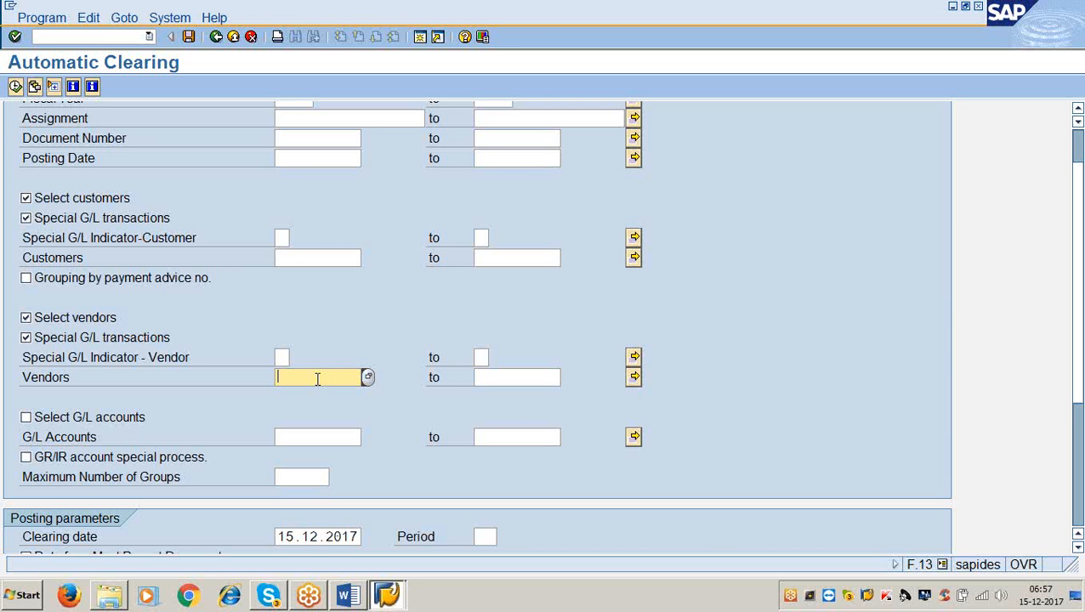
scroll(318, 379, up, 3)
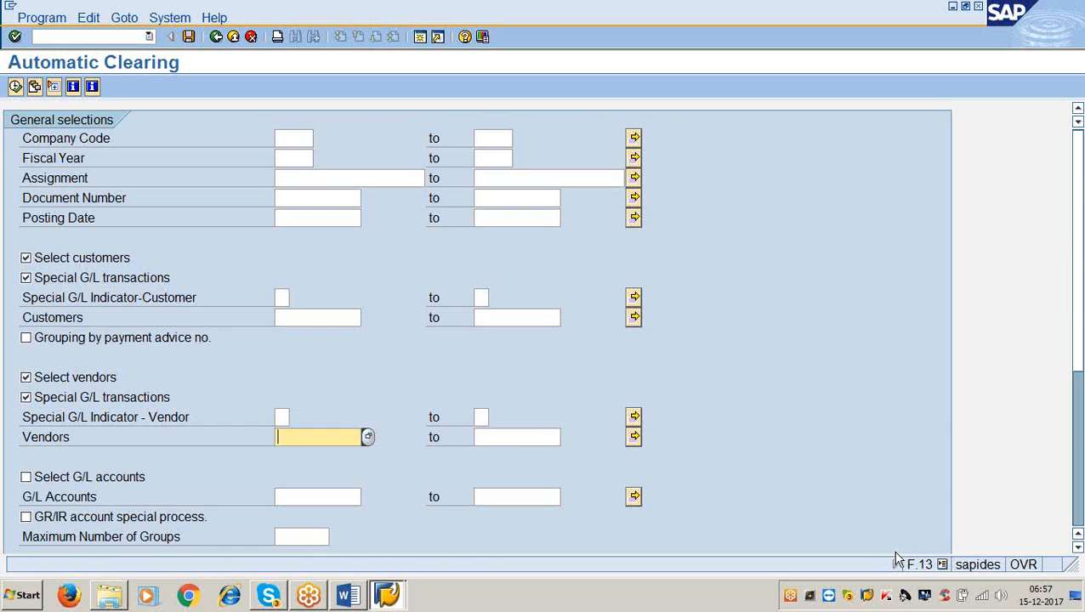
click(1027, 303)
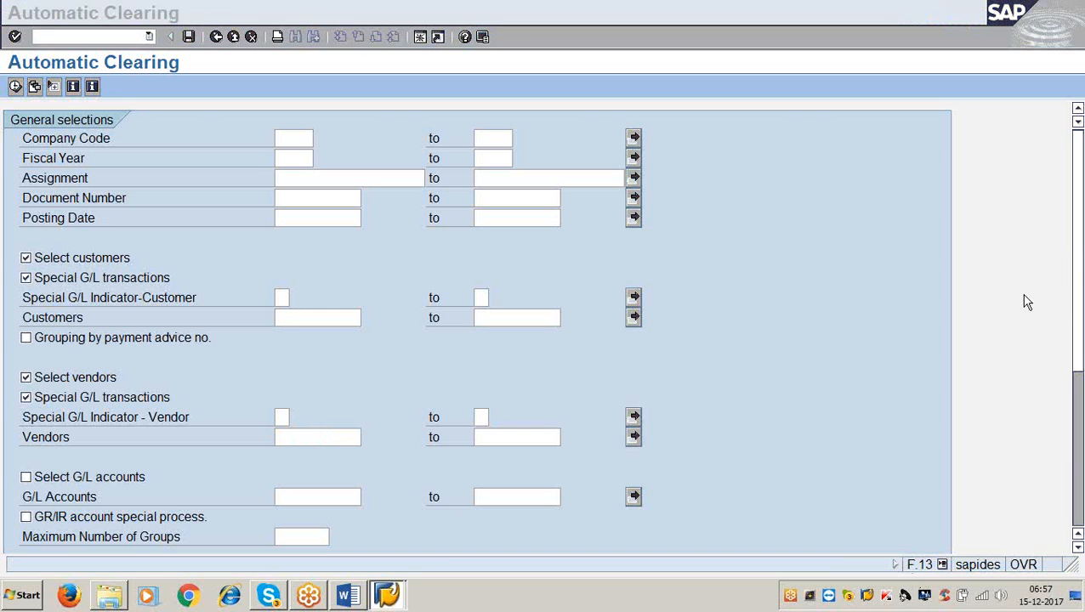
click(1026, 297)
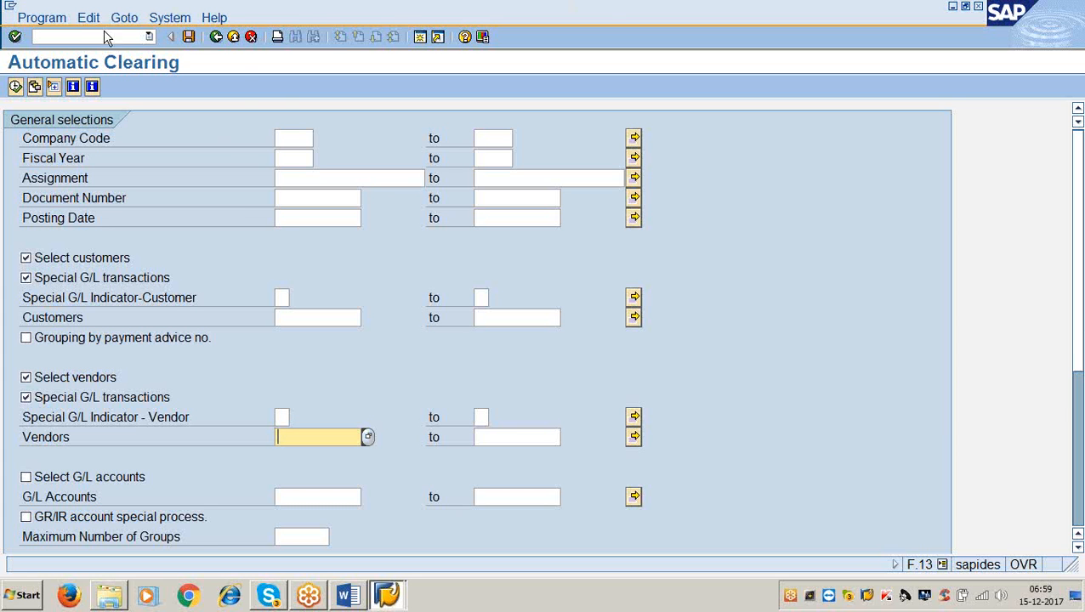
Step: Leave Automatic Clearing and open the SAP Customizing Implementation Guide from the SPRO favorite
click(216, 37)
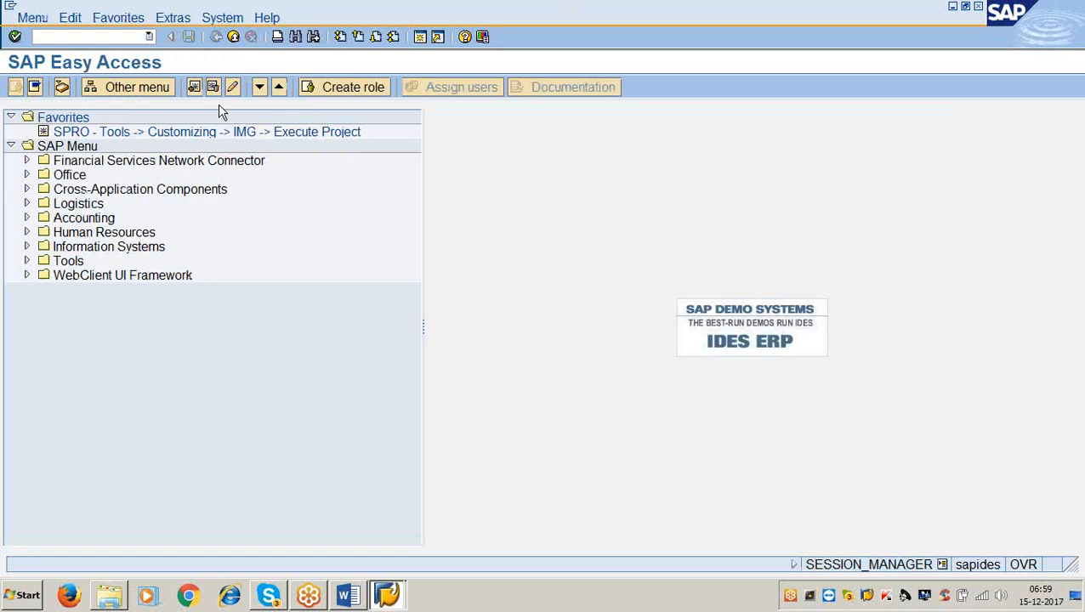
click(211, 132)
double_click(211, 132)
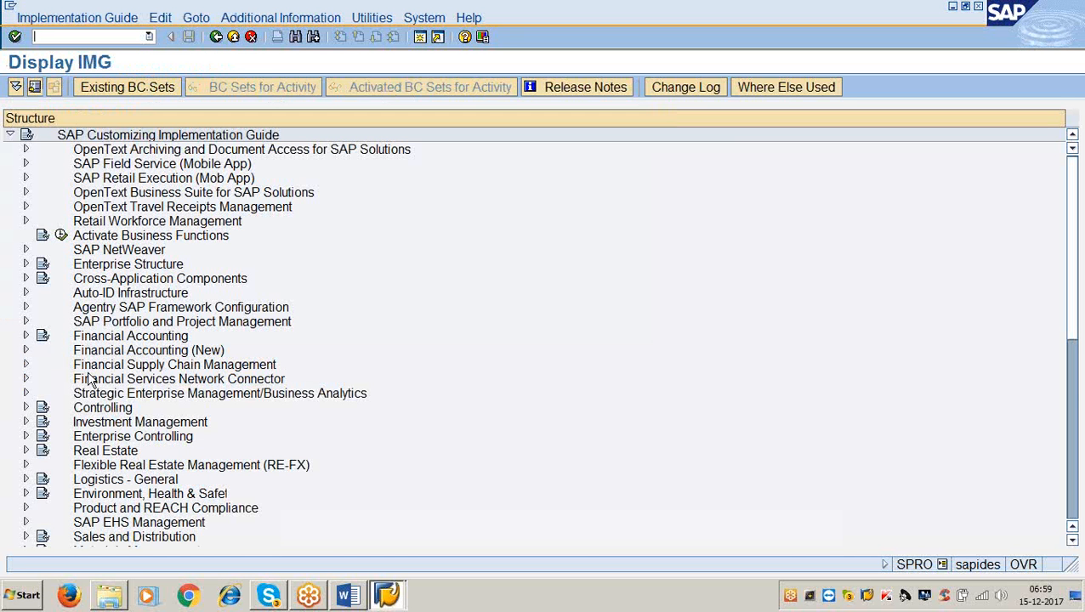
Step: Display the locked Assign Company Code to Chart of Accounts table from Financial Accounting, General Ledger Accounting, G/L Accounts, Master Data, Preparations
click(25, 336)
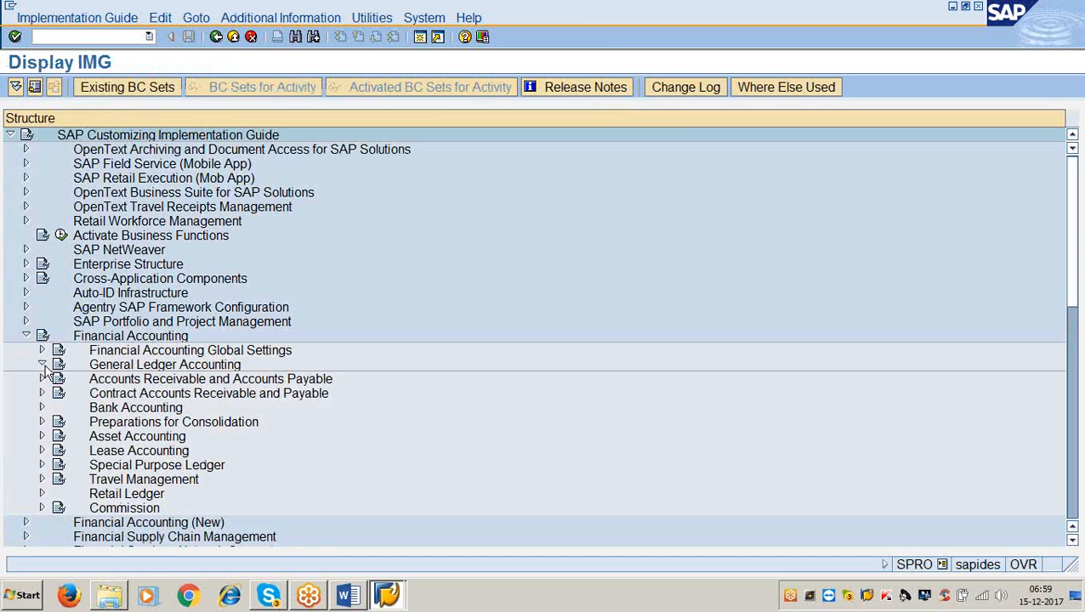
click(43, 365)
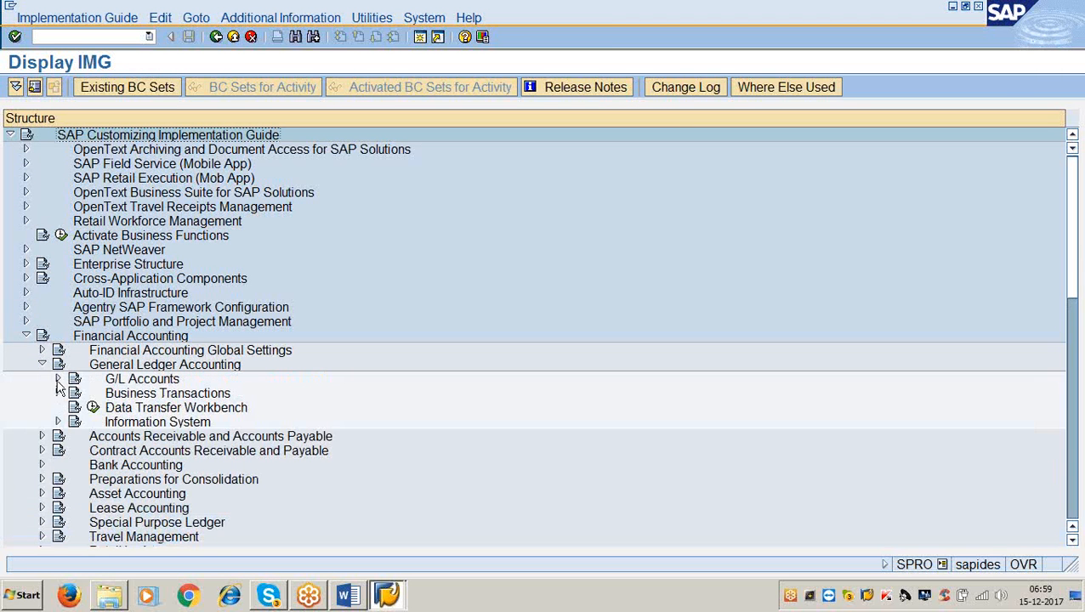
click(57, 379)
click(74, 394)
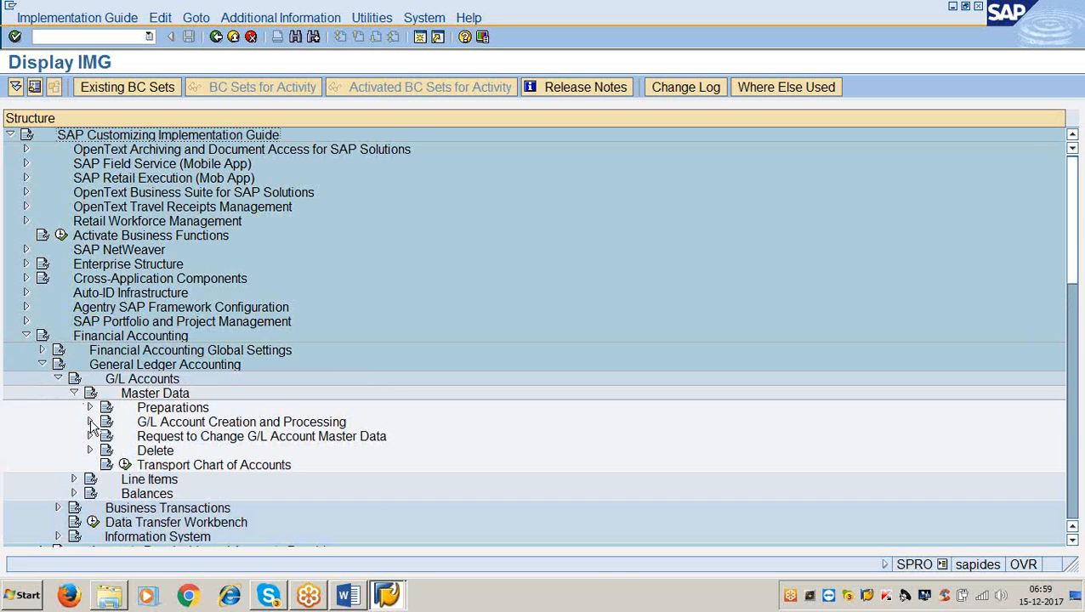
click(89, 408)
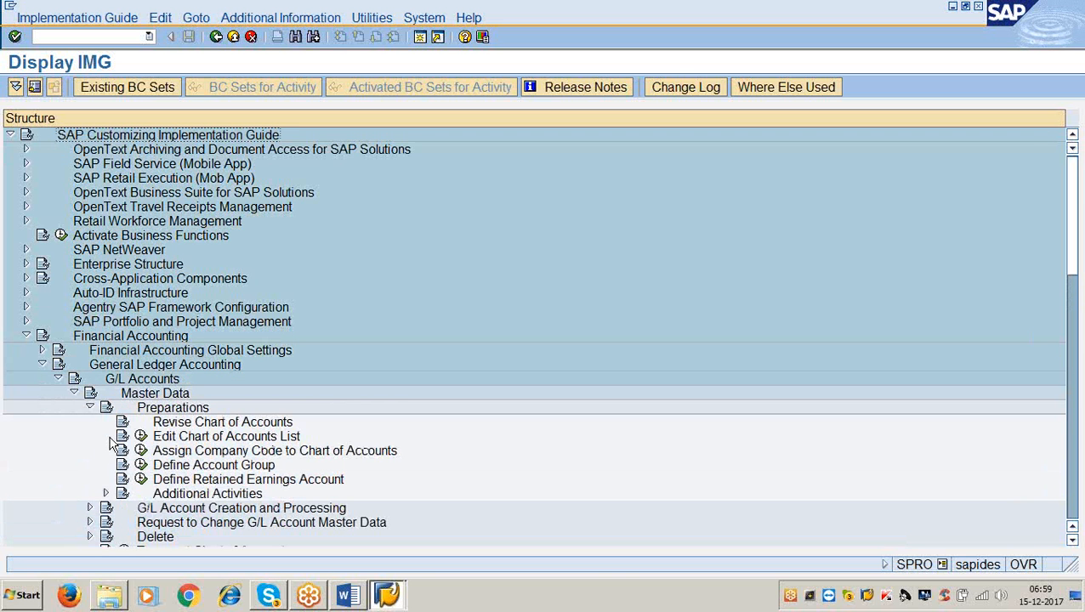
click(143, 455)
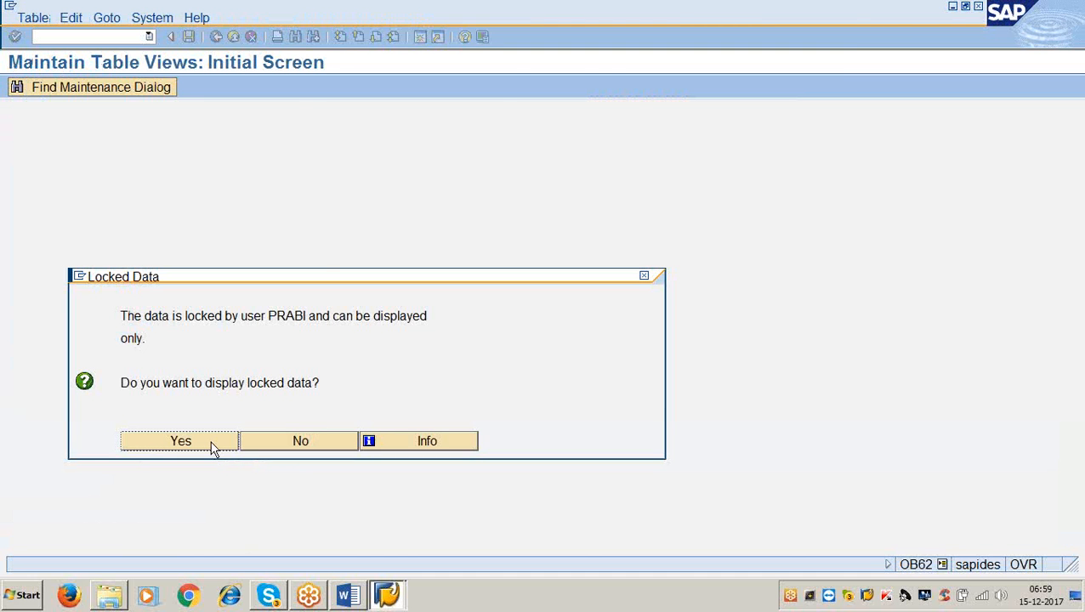
click(213, 448)
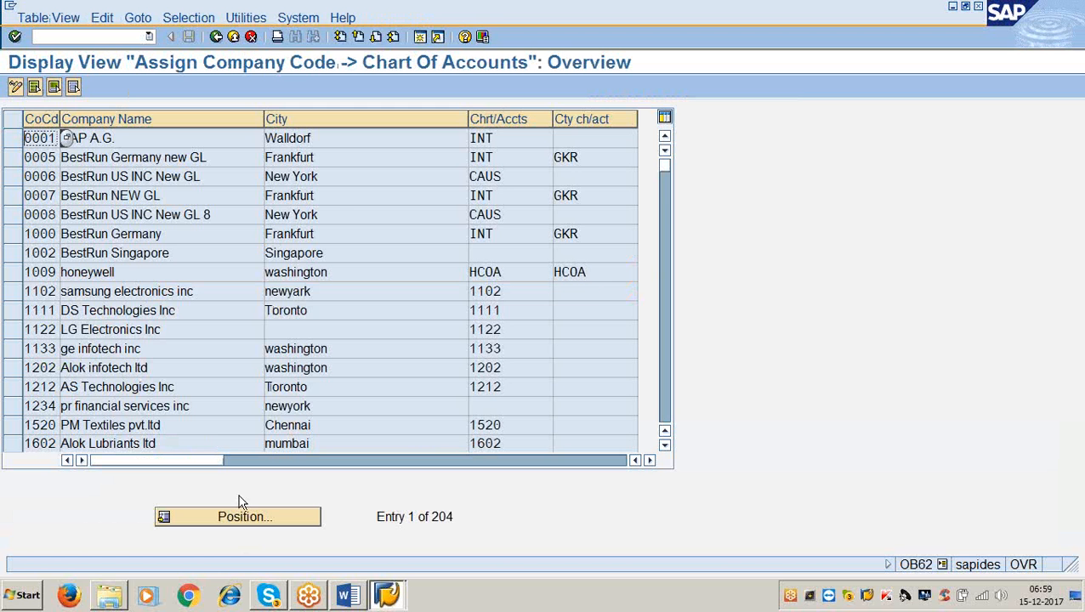
Step: Position the list on company code 3366 and examine its chart of accounts assignment
click(247, 517)
text(3366)
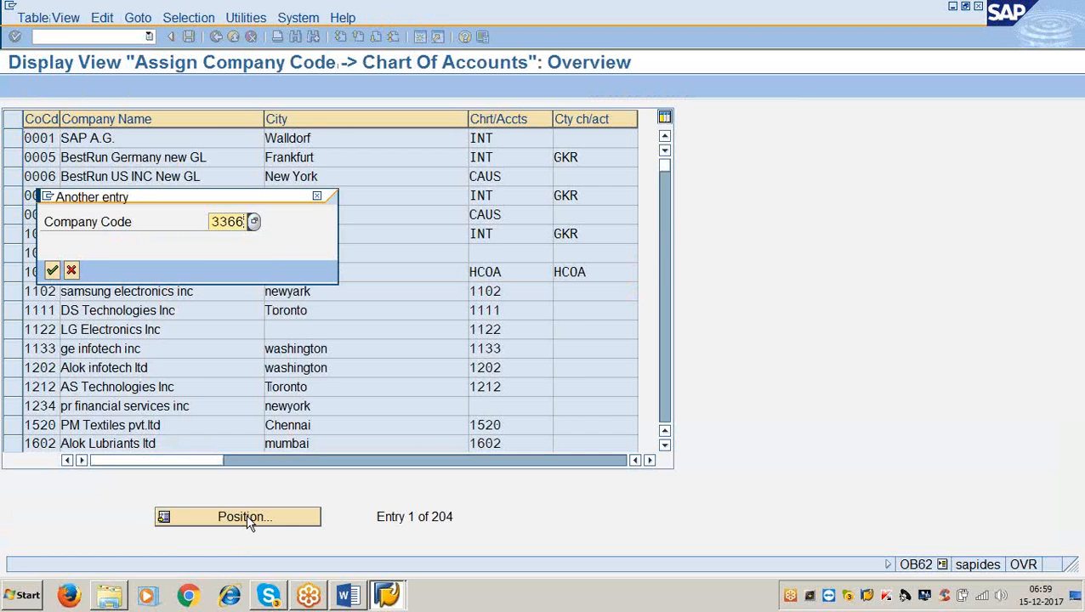
key(Return)
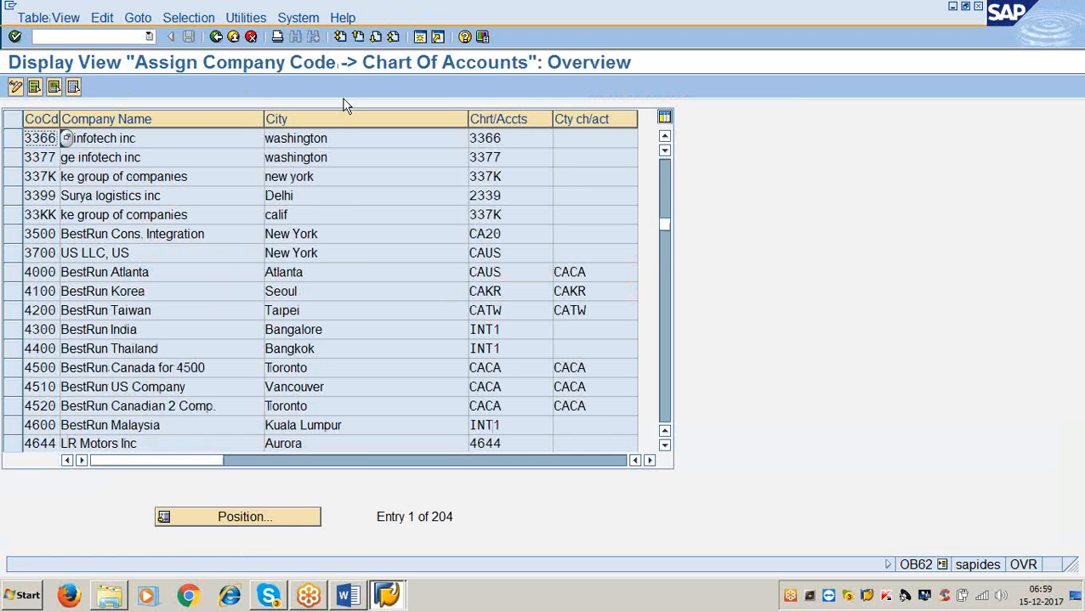
click(510, 138)
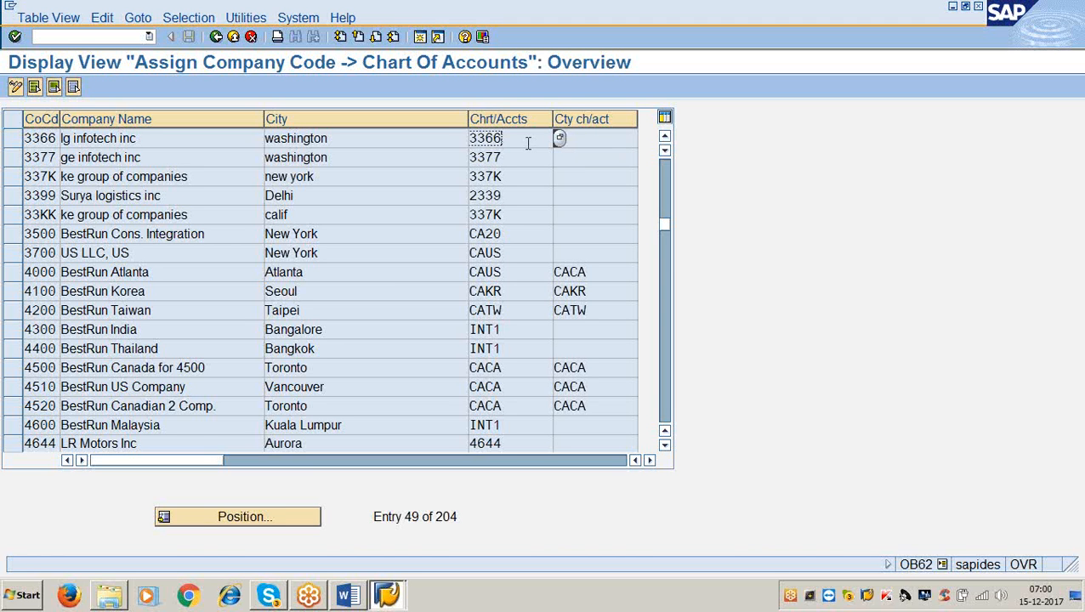
drag(527, 143, 454, 141)
click(869, 41)
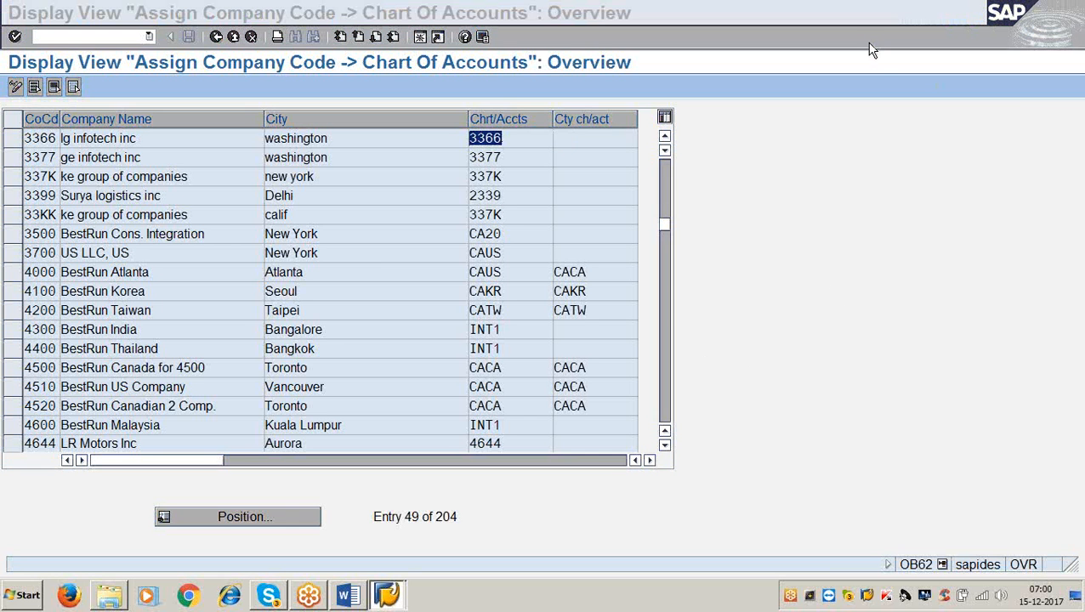